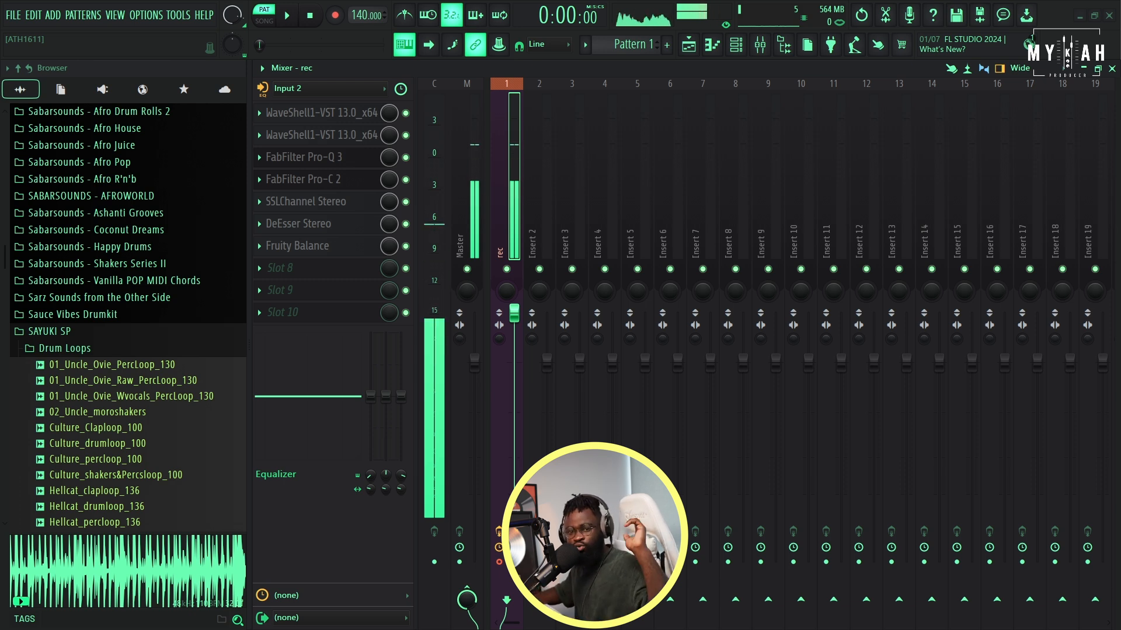
Step: Place the MIDI-Yemi (2) audio at the start of Track 1 in the playlist and set the project tempo to 148 BPM
{"action": "left_click", "coordinate": [689, 45]}
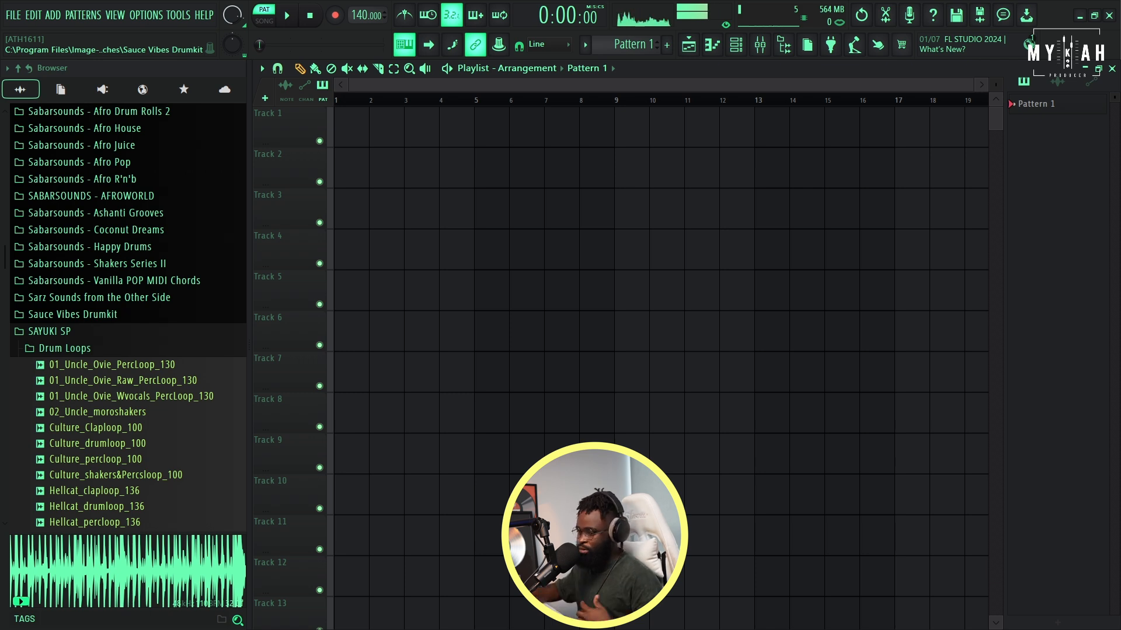
{"action": "left_click_drag", "start_coordinate": [374, 114], "coordinate": [377, 111]}
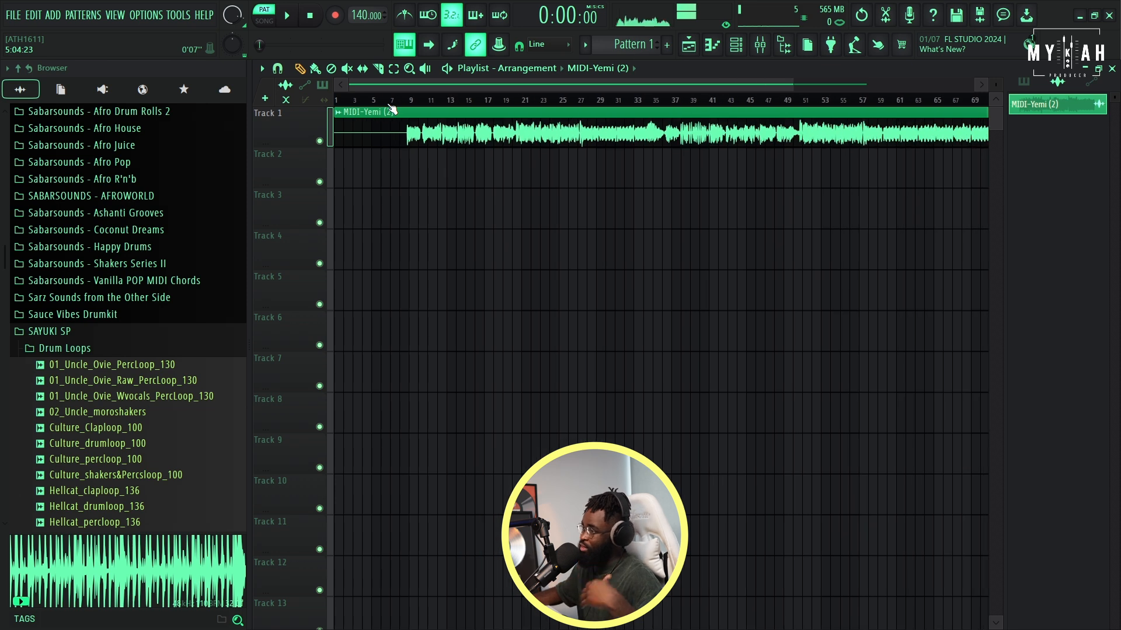
{"action": "left_click_drag", "start_coordinate": [357, 15], "coordinate": [357, 7]}
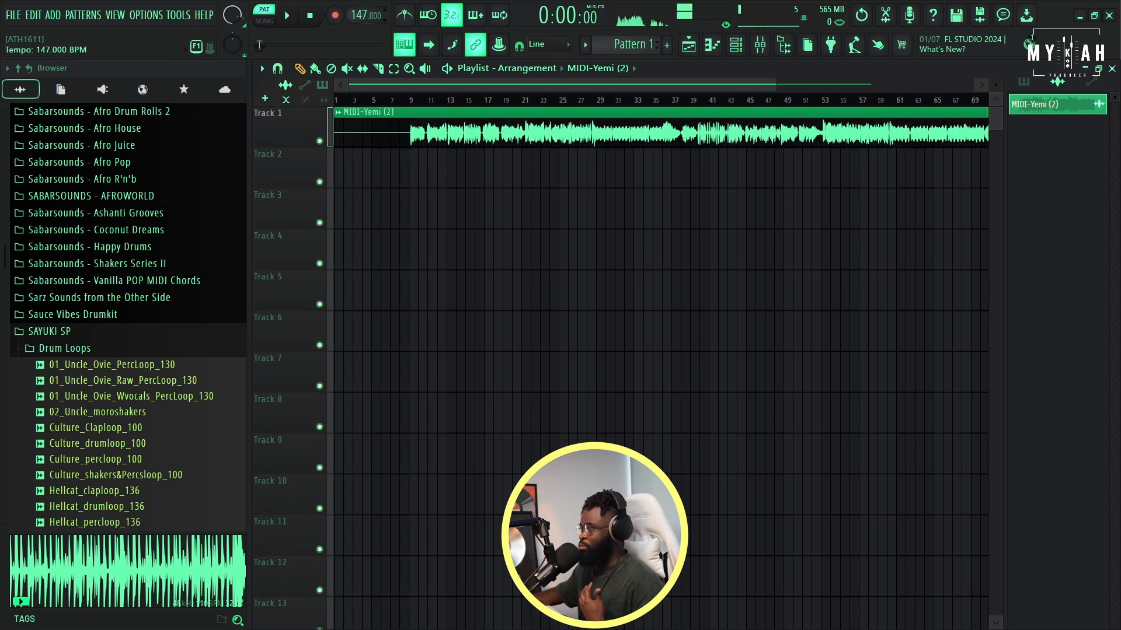
{"action": "left_click_drag", "start_coordinate": [357, 7], "coordinate": [357, 5]}
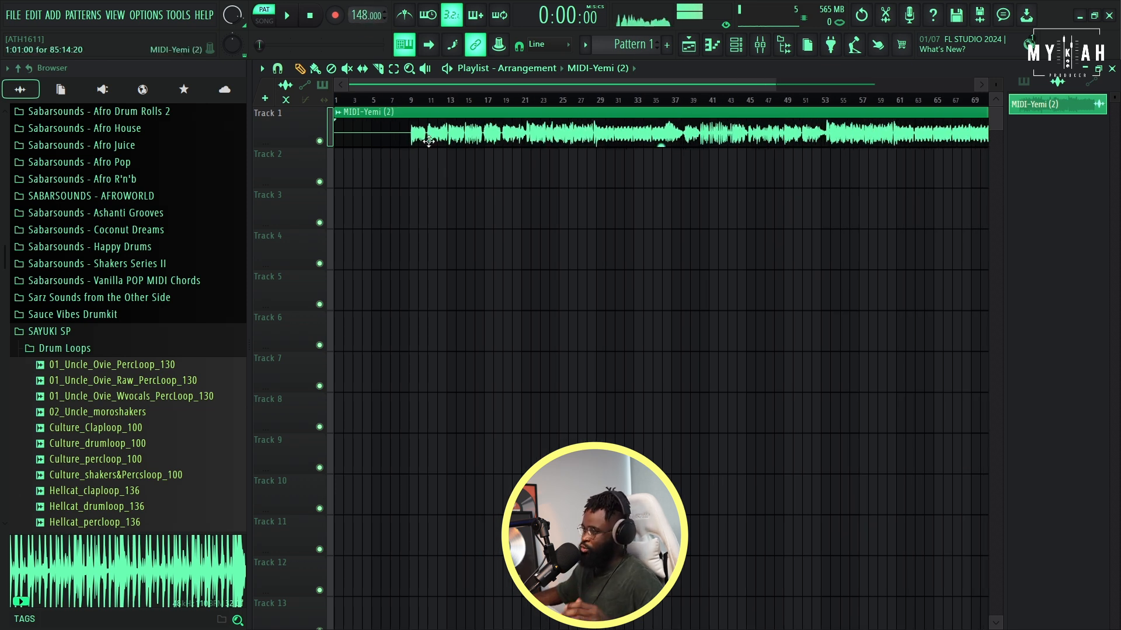
Step: Play the MIDI-Yemi (2) clip on Track 1 and lower its clip gain to -4.0 dB
{"action": "scroll", "coordinate": [412, 101], "scroll_direction": "down", "scroll_amount": 2}
{"action": "key", "text": "space"}
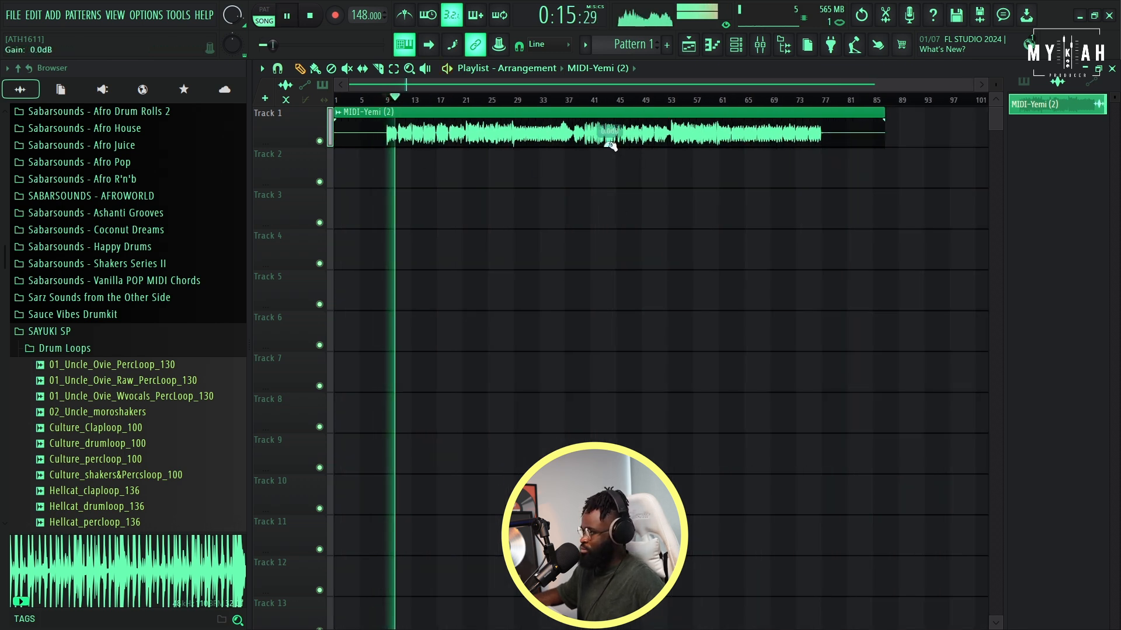
{"action": "left_click_drag", "start_coordinate": [610, 146], "coordinate": [610, 157]}
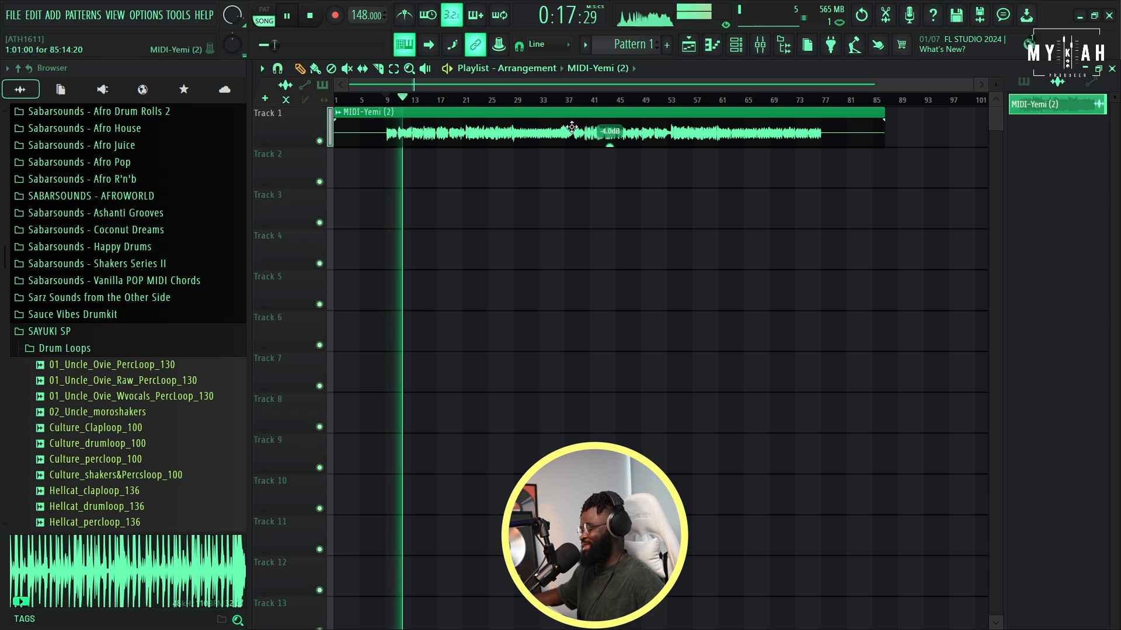
{"action": "key", "text": "space"}
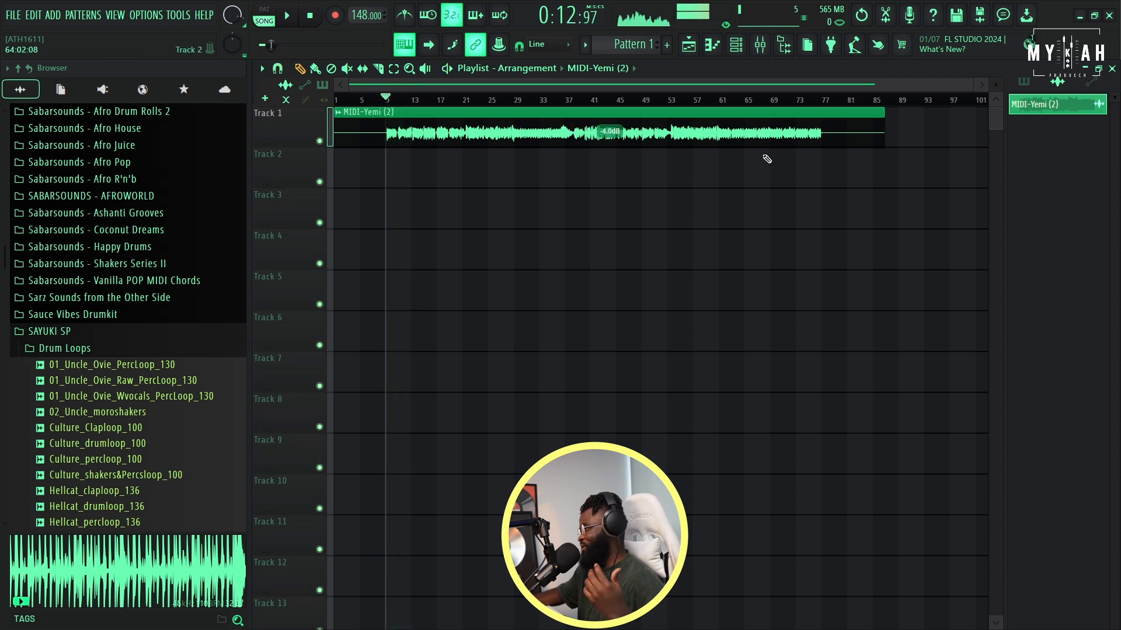
Step: Import the MIDI data with all tracks and channels into the Ozeba Clap channel and show its notes in the piano roll
{"action": "left_click_drag", "start_coordinate": [972, 79], "coordinate": [577, 122]}
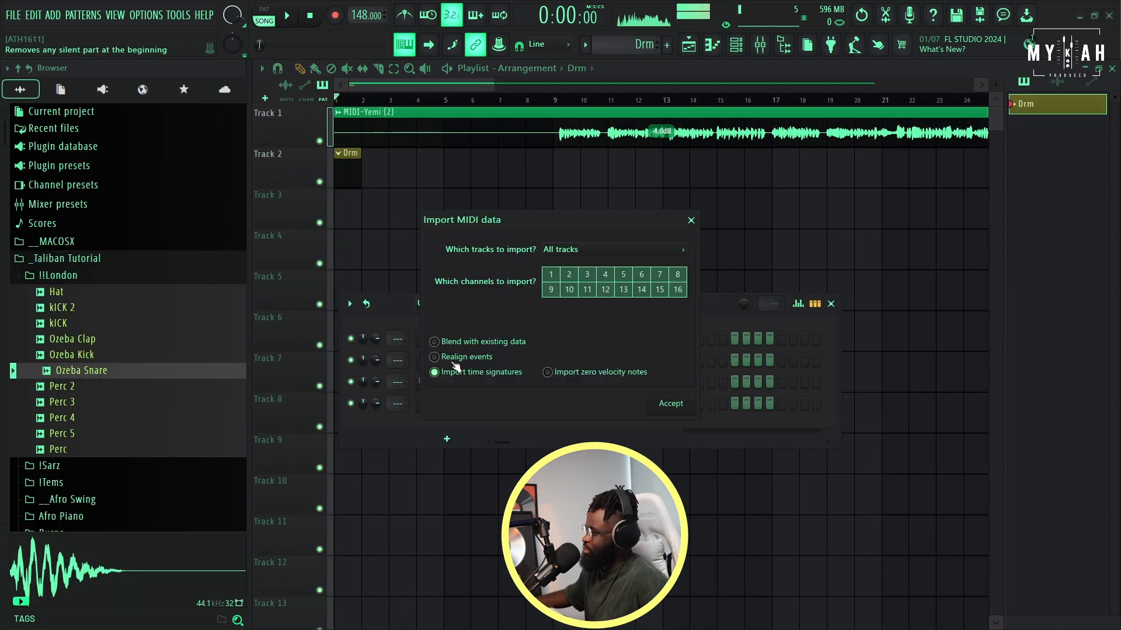
{"action": "left_click", "coordinate": [671, 404]}
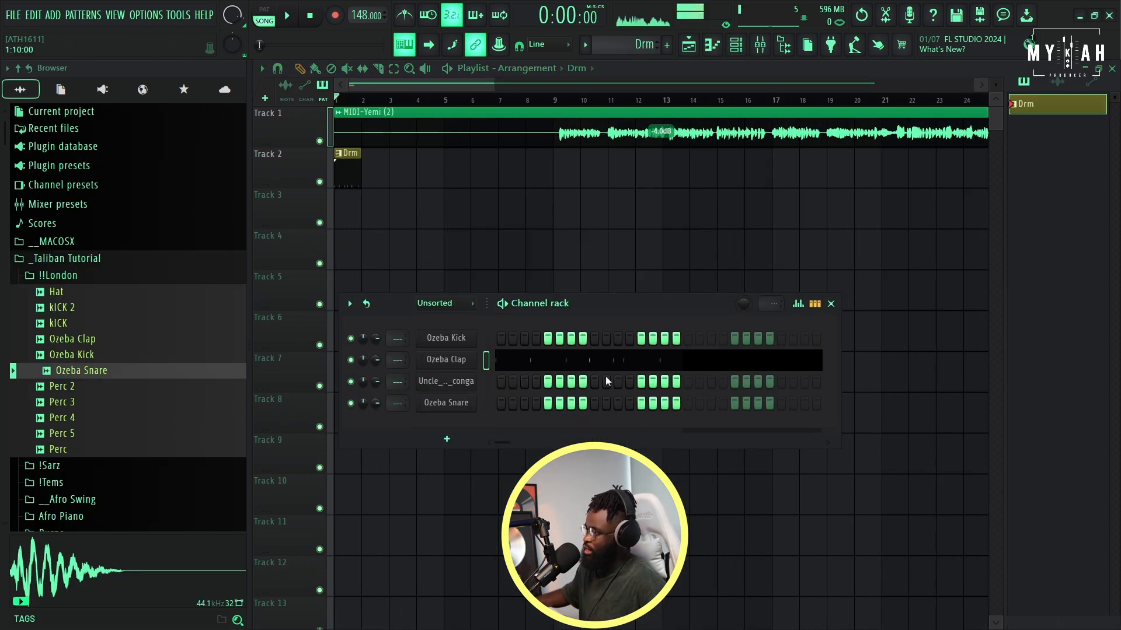
{"action": "left_click", "coordinate": [532, 370]}
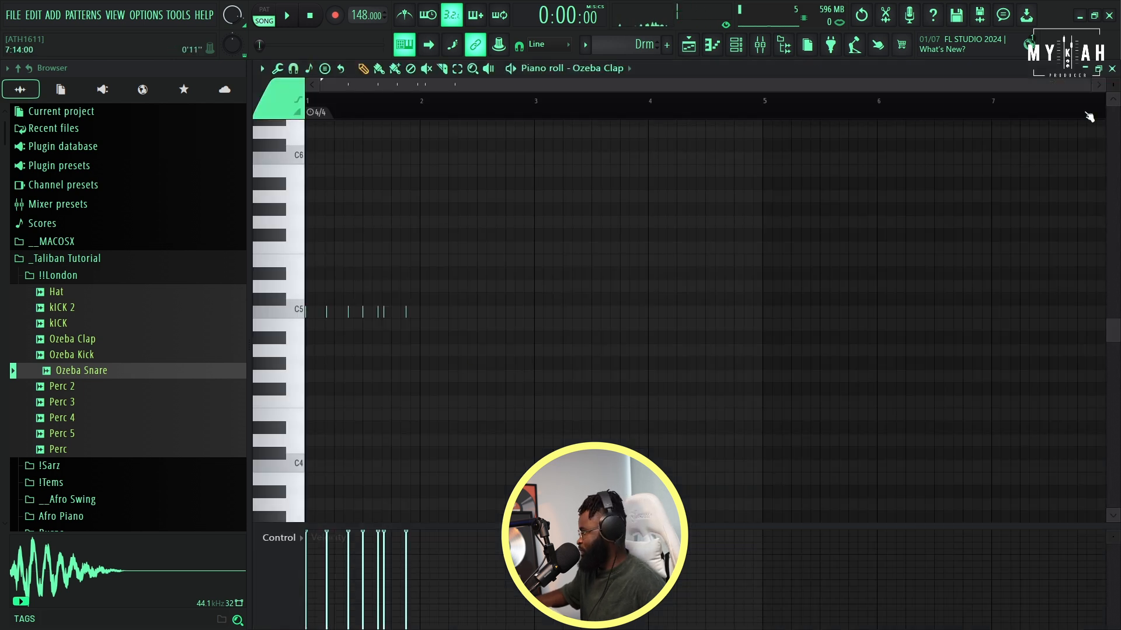
Step: Select all Ozeba Clap notes in the first bar, lengthen them slightly, and play them back with the channel rack shown
{"action": "left_click_drag", "start_coordinate": [1096, 91], "coordinate": [494, 173]}
{"action": "key", "text": "ctrl+a"}
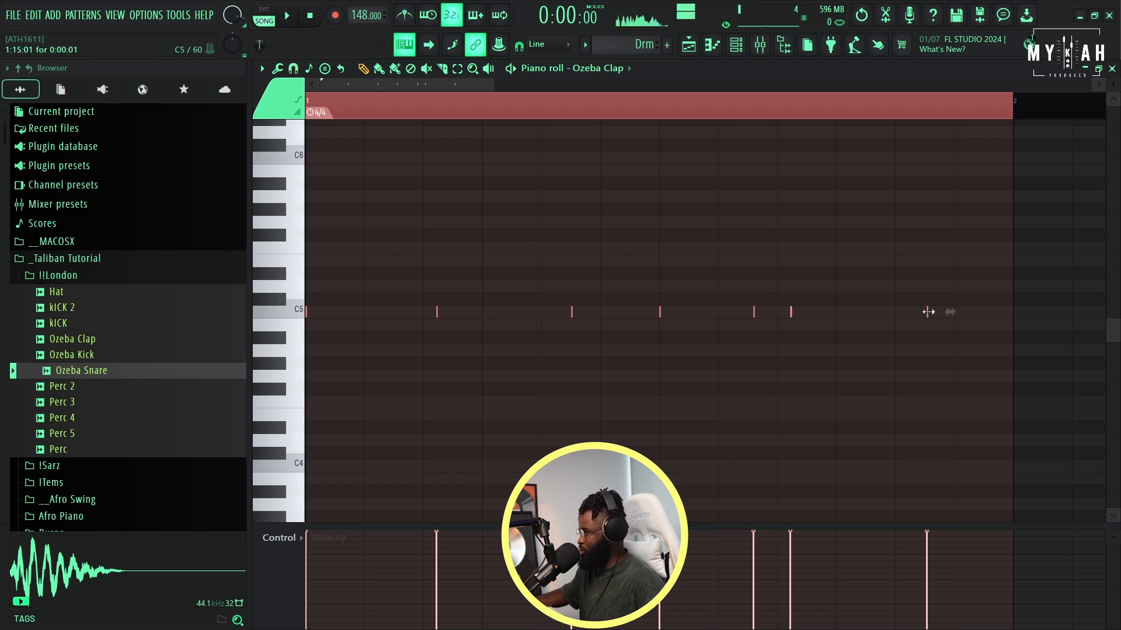
{"action": "key", "text": "F6"}
{"action": "key", "text": "space"}
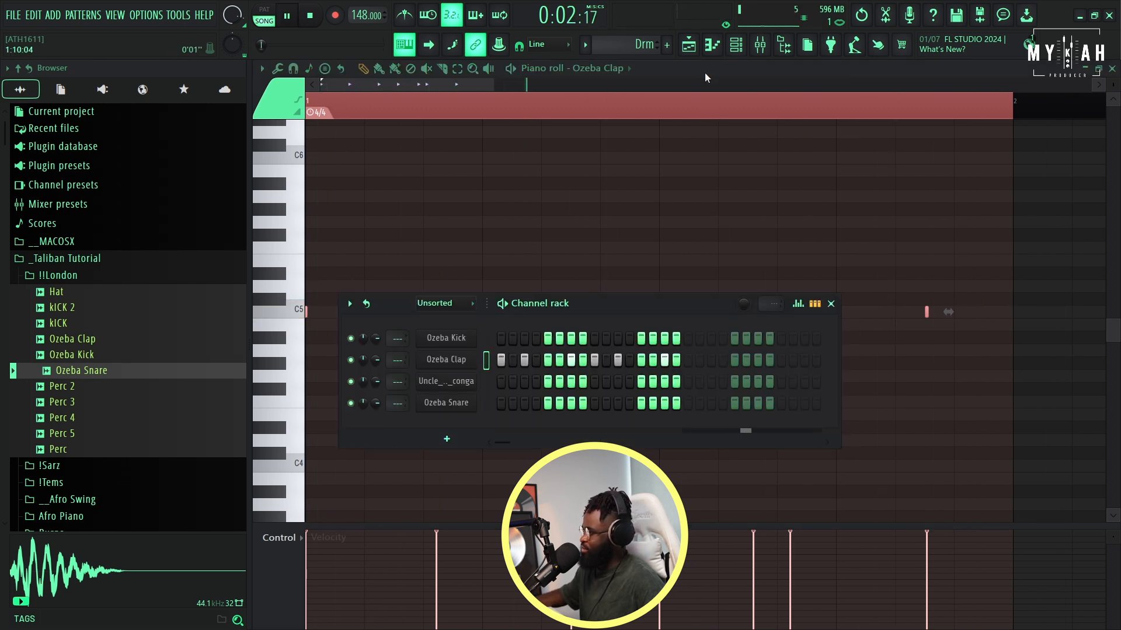
Step: Repeat the Drm pattern along Track 2 of the playlist from bar 1 through bar 8
{"action": "left_click", "coordinate": [689, 47]}
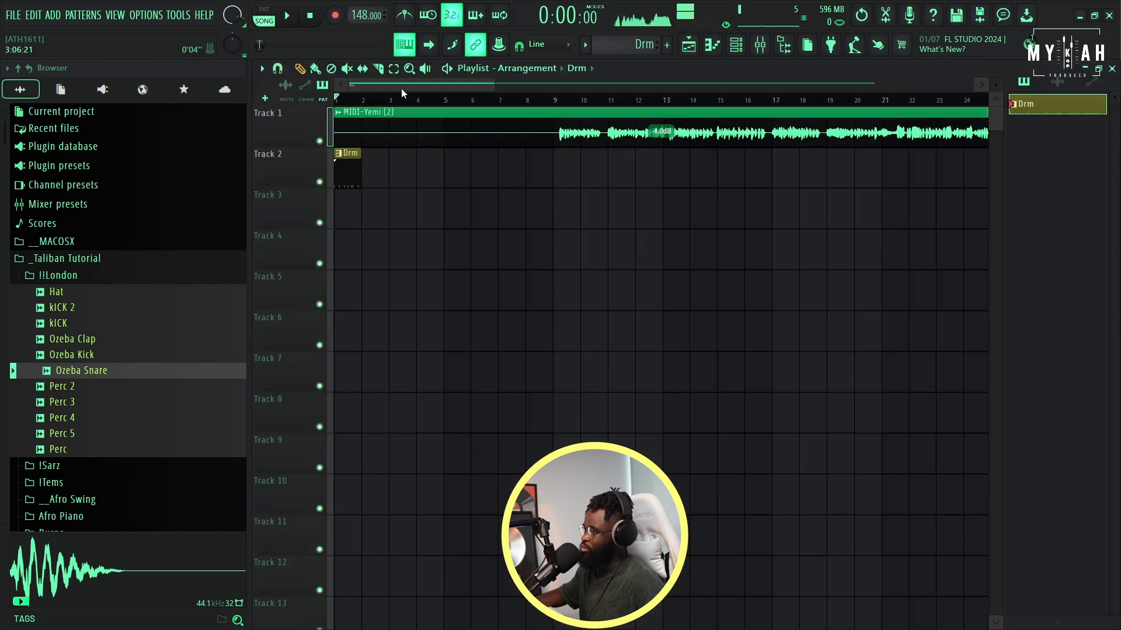
{"action": "left_click_drag", "start_coordinate": [494, 87], "coordinate": [424, 87]}
{"action": "left_click", "coordinate": [392, 173]}
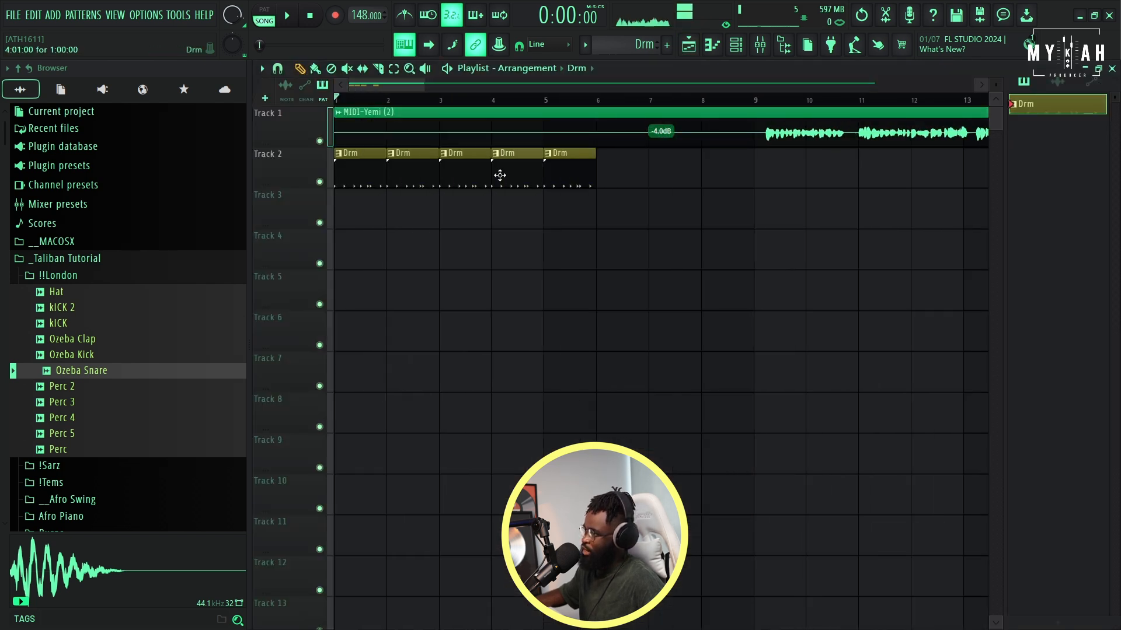
{"action": "key", "text": "ctrl+b"}
Step: Listen to the Drm pattern and examine the Ozeba Clap rhythm in the piano roll
{"action": "key", "text": "F6"}
{"action": "key", "text": "space"}
{"action": "right_click", "coordinate": [466, 369]}
{"action": "key", "text": "Escape"}
{"action": "key", "text": "space"}
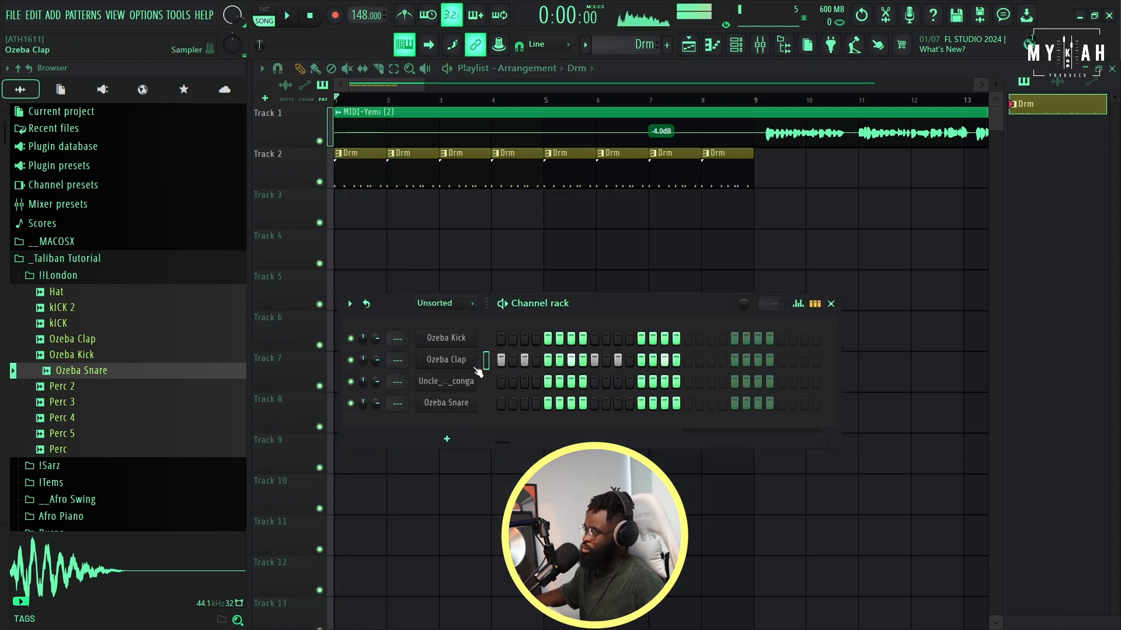
{"action": "right_click", "coordinate": [456, 359]}
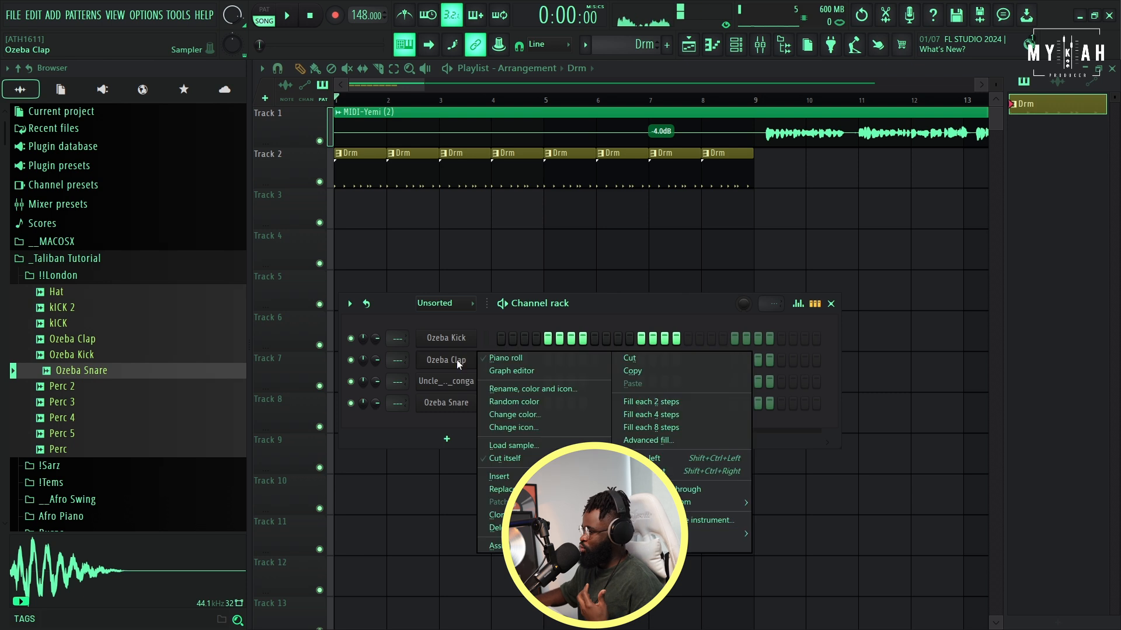
{"action": "left_click", "coordinate": [503, 356]}
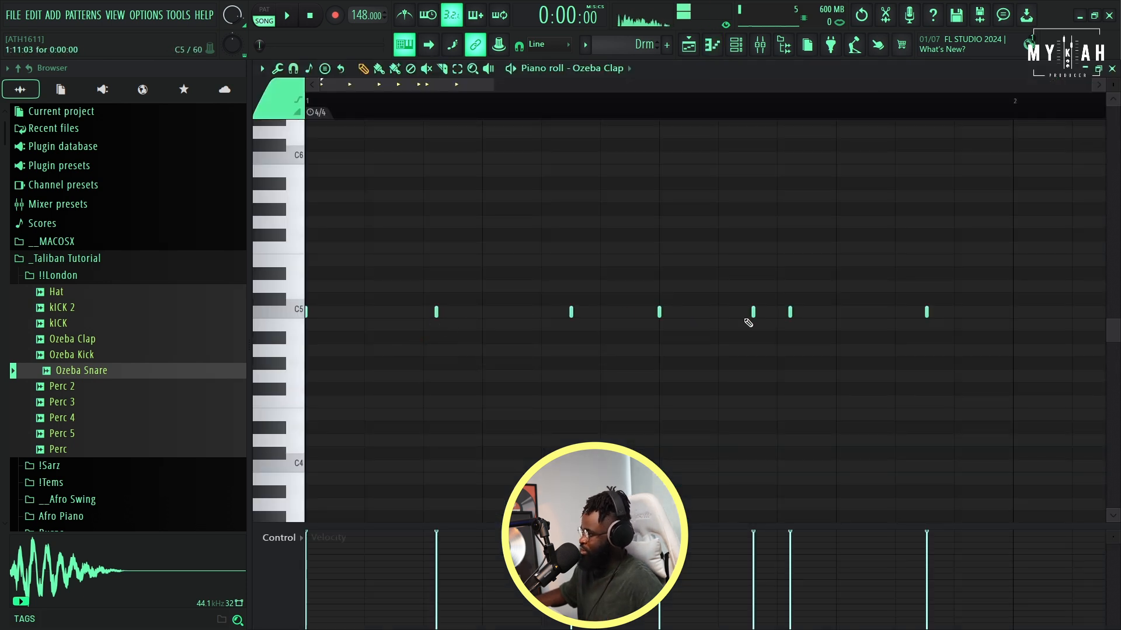
{"action": "key", "text": "space"}
{"action": "key", "text": "space"}
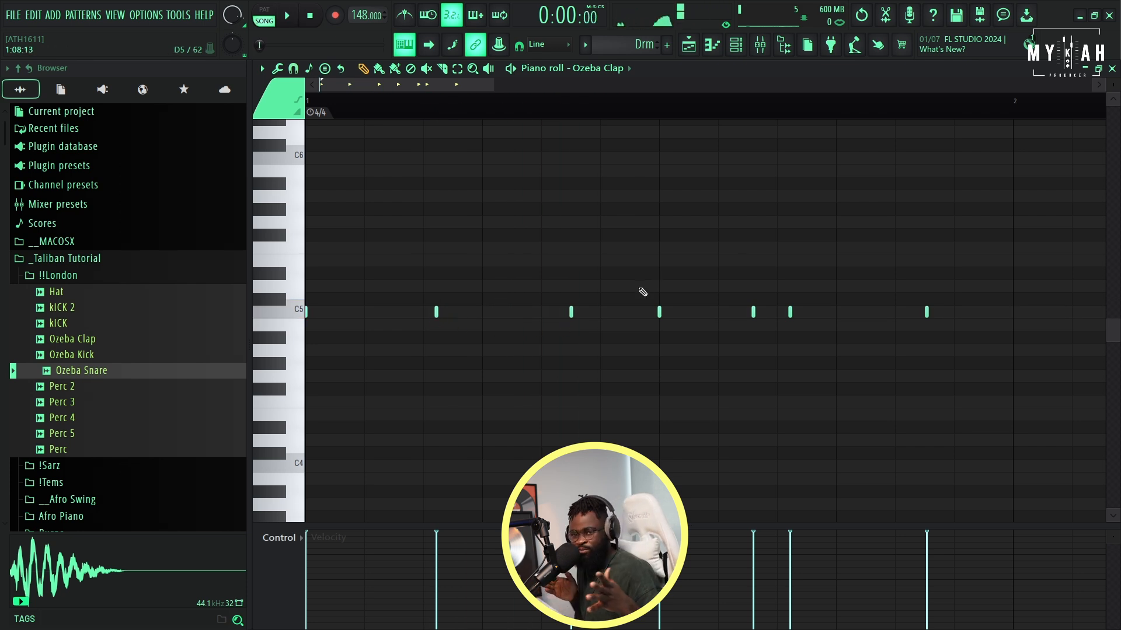
Step: Add an Ozeba Kick hit on each of the bar's four beats, check the notes in the piano roll, and play the arrangement
{"action": "left_click", "coordinate": [689, 45]}
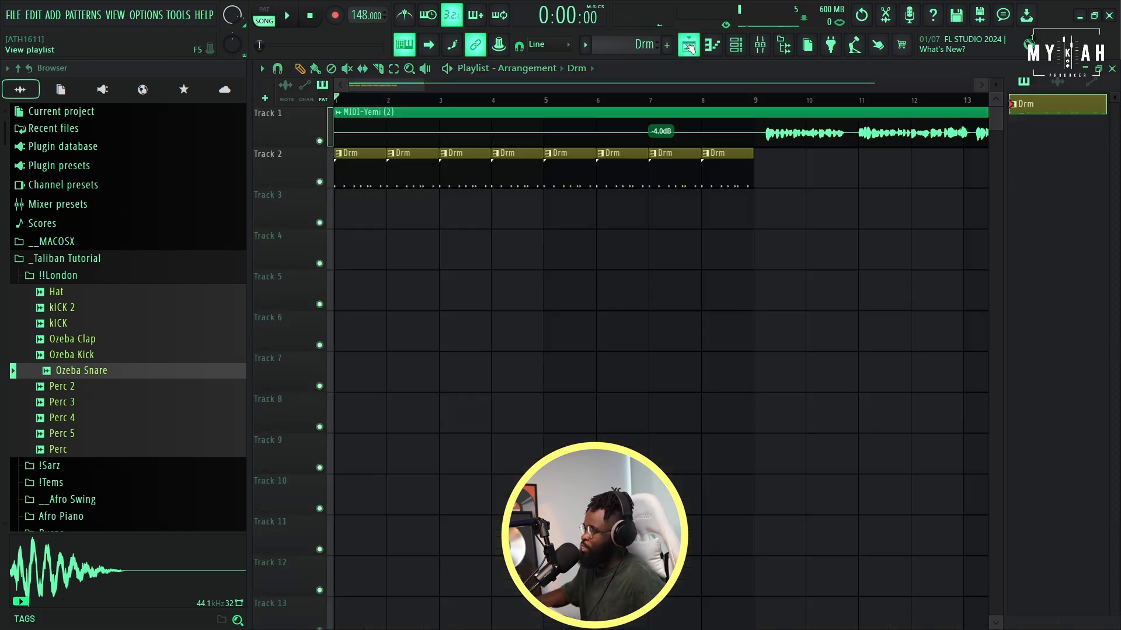
{"action": "left_click", "coordinate": [736, 44]}
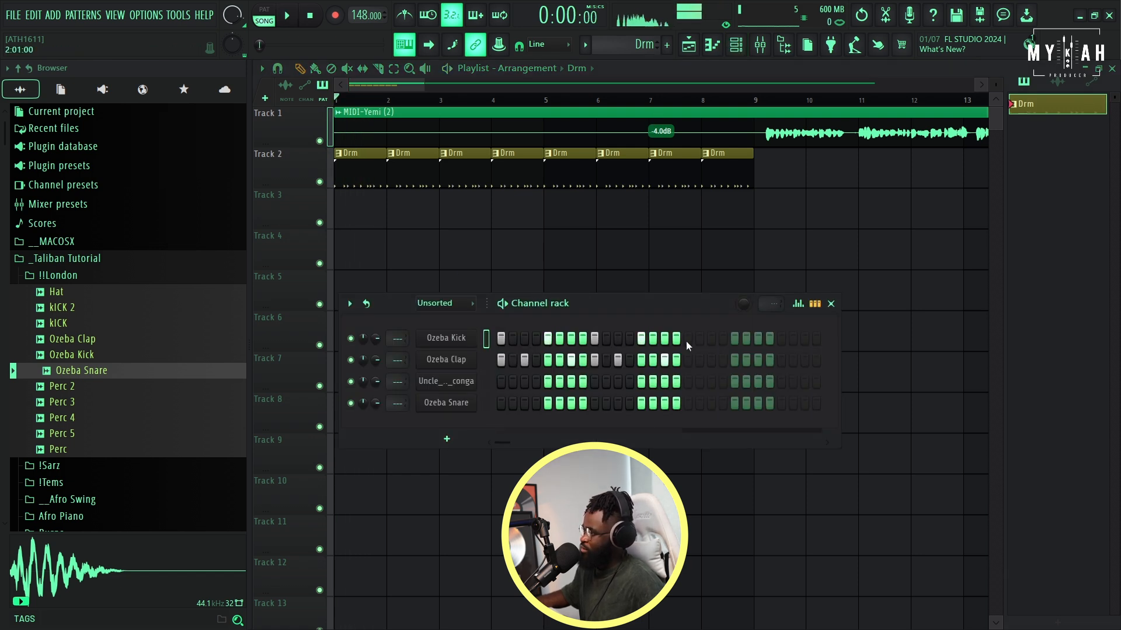
{"action": "key", "text": "space"}
{"action": "right_click", "coordinate": [446, 338]}
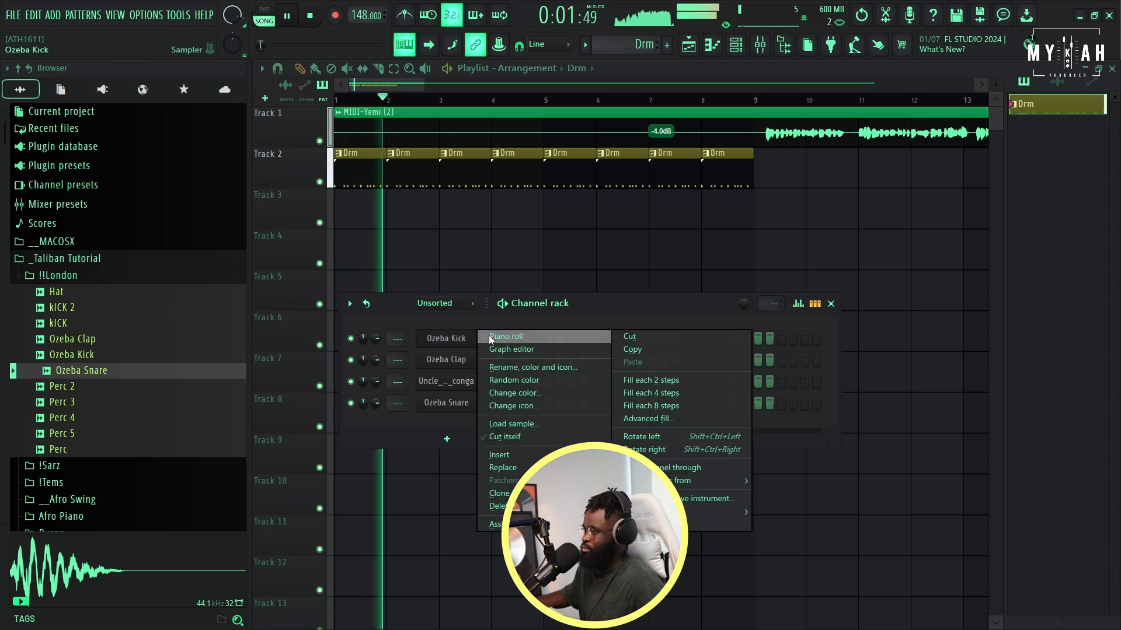
{"action": "left_click", "coordinate": [506, 337]}
{"action": "key", "text": "space"}
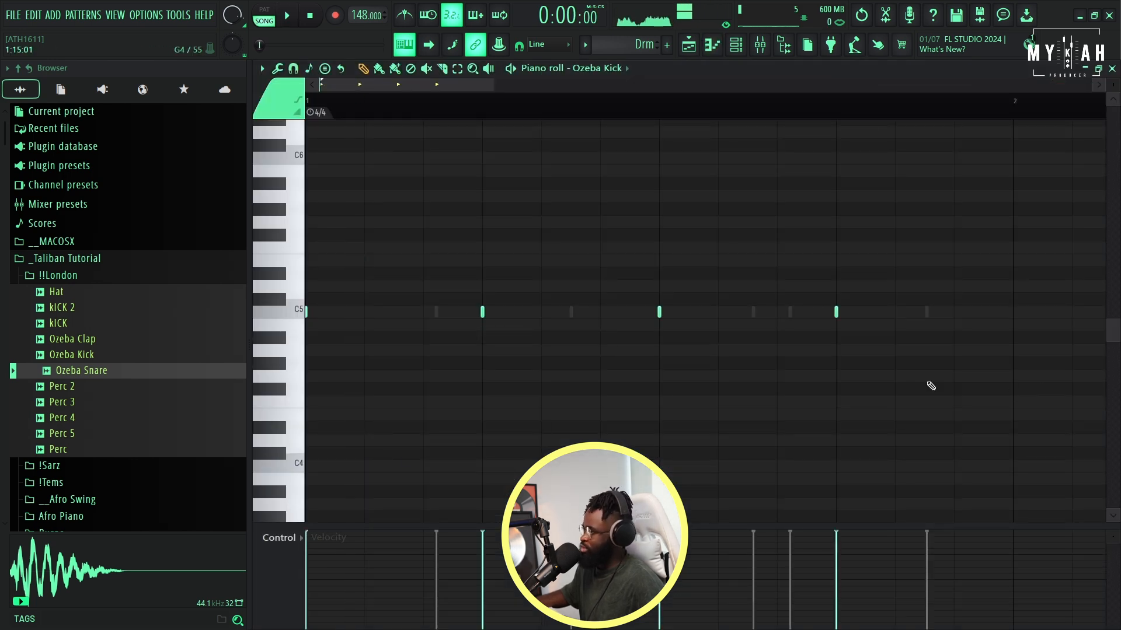
{"action": "left_click", "coordinate": [689, 45]}
{"action": "key", "text": "space"}
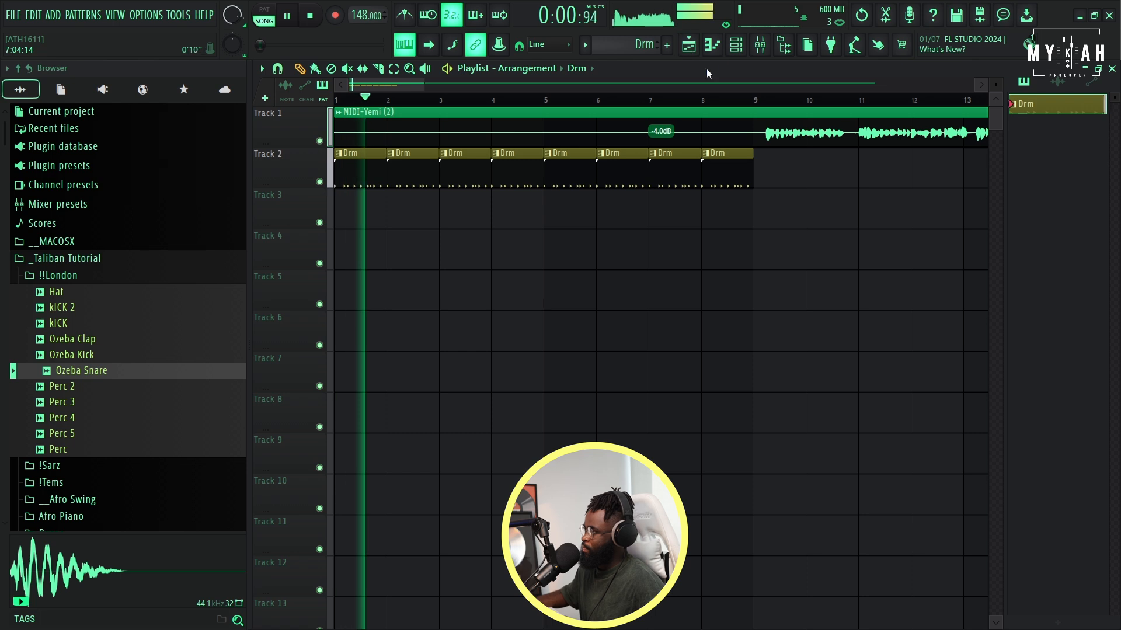
Step: Add a hit on step 11 of the Uncle_piano_conga channel and play it against the kick and clap
{"action": "key", "text": "F6"}
{"action": "left_click", "coordinate": [617, 381]}
{"action": "key", "text": "space"}
{"action": "key", "text": "F7"}
{"action": "key", "text": "space"}
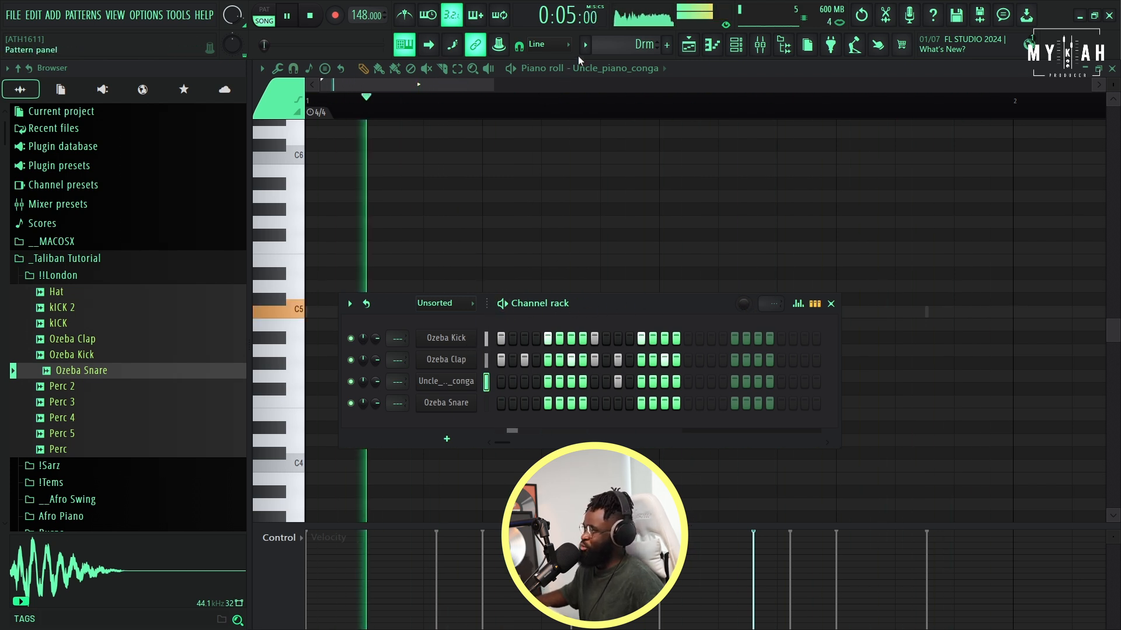
Step: Load Fruity Soft Clipper in the first effect slot of the Master mixer track and play the drums through it
{"action": "left_click", "coordinate": [760, 45]}
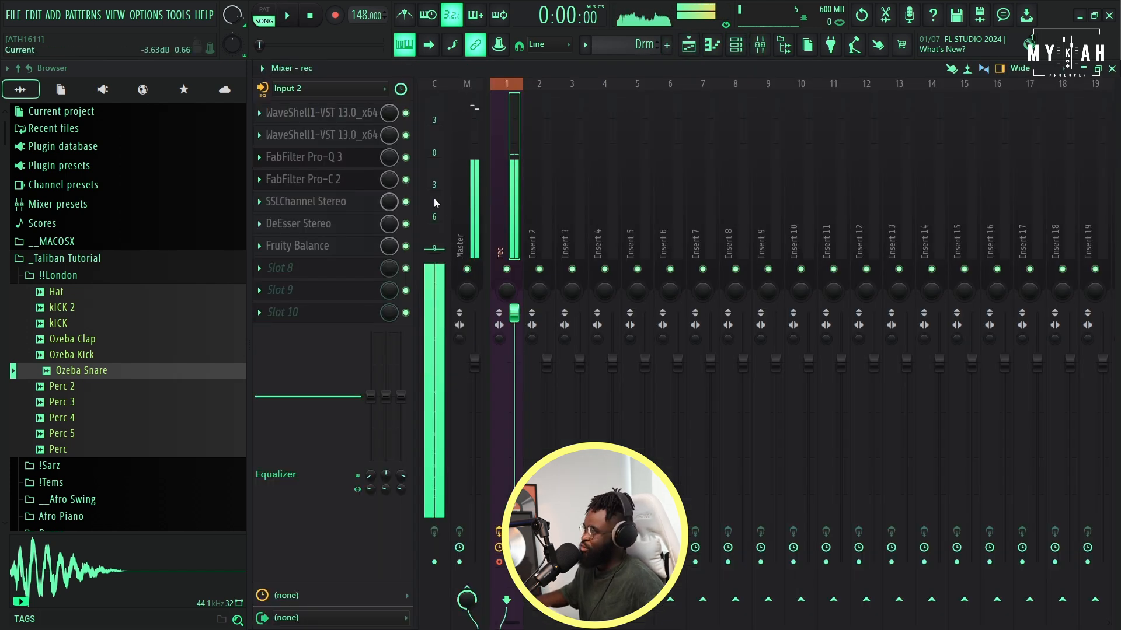
{"action": "key", "text": "space"}
{"action": "left_click", "coordinate": [292, 114]}
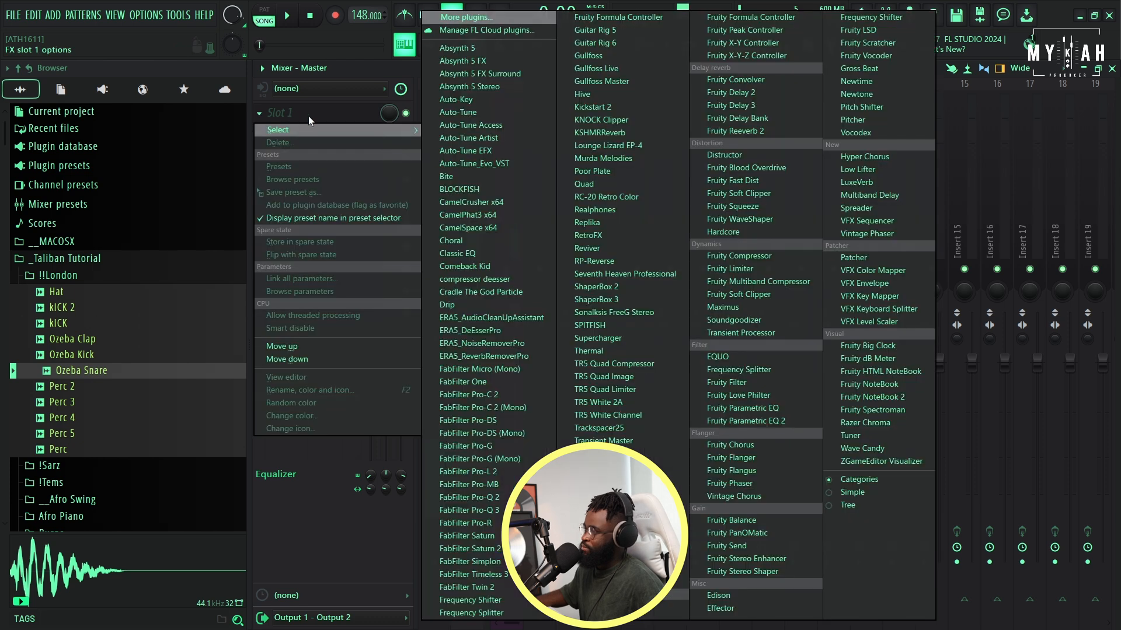
{"action": "left_click", "coordinate": [741, 196]}
{"action": "key", "text": "space"}
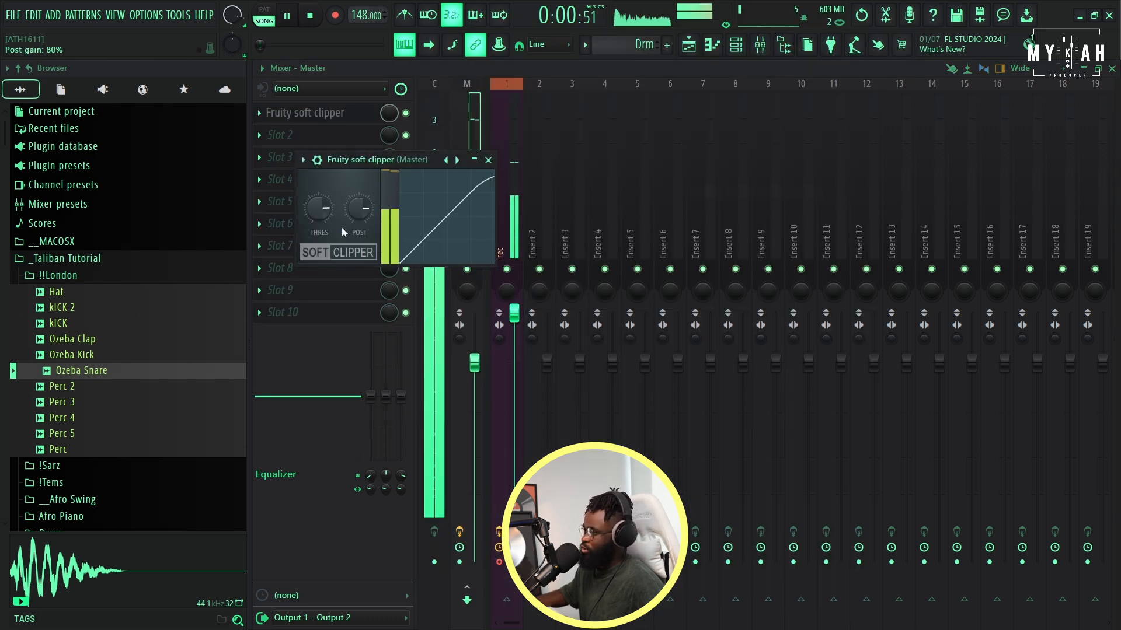
Step: Split the Drm pattern by channel and lay the kick, clap and conga patterns on Tracks 2 to 4 through bar 8
{"action": "left_click", "coordinate": [688, 44]}
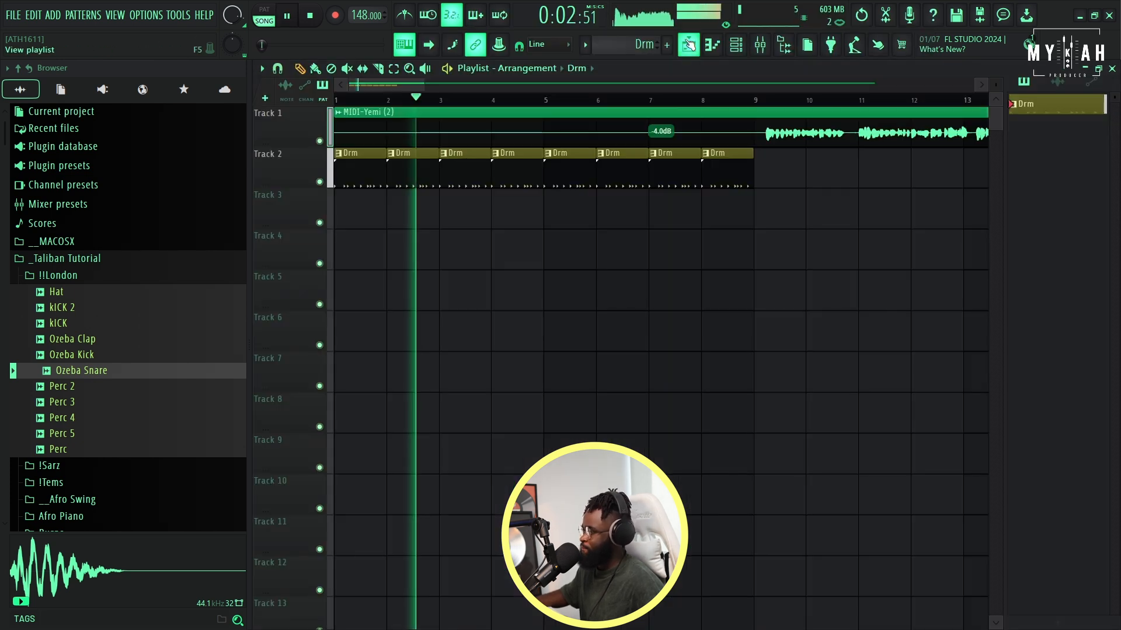
{"action": "key", "text": "space"}
{"action": "right_click", "coordinate": [1075, 118]}
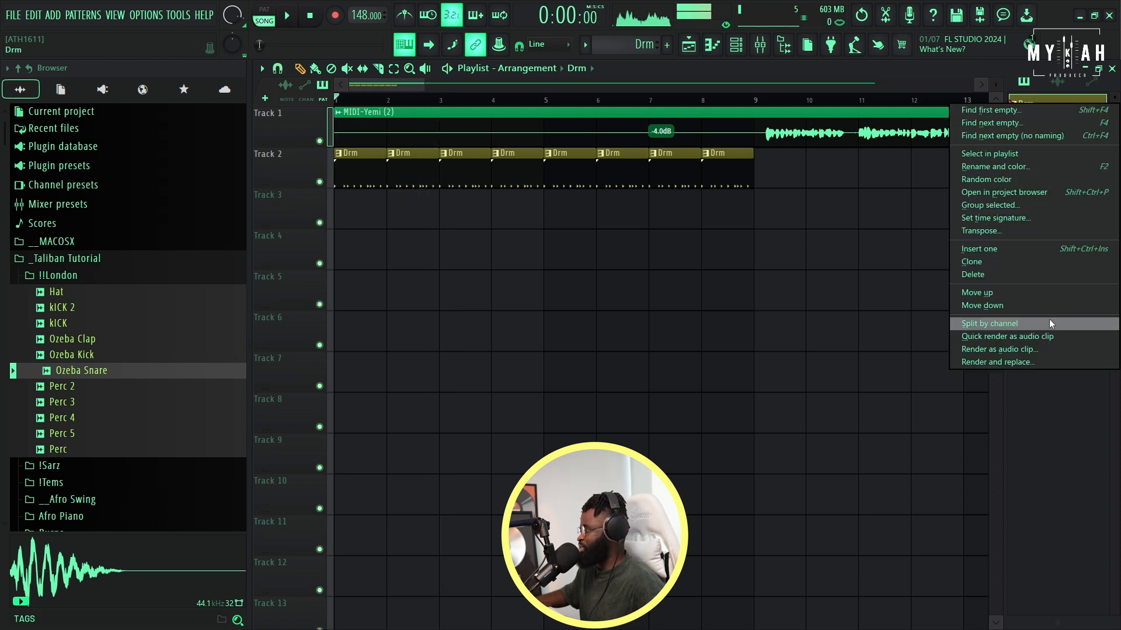
{"action": "left_click", "coordinate": [1005, 326]}
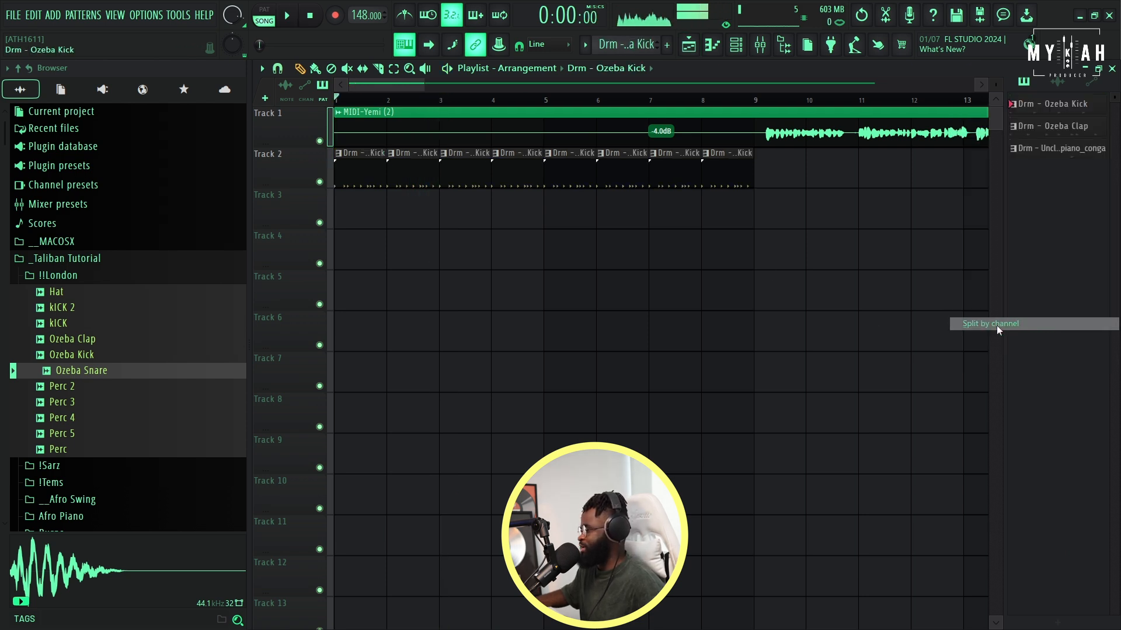
{"action": "key", "text": "space"}
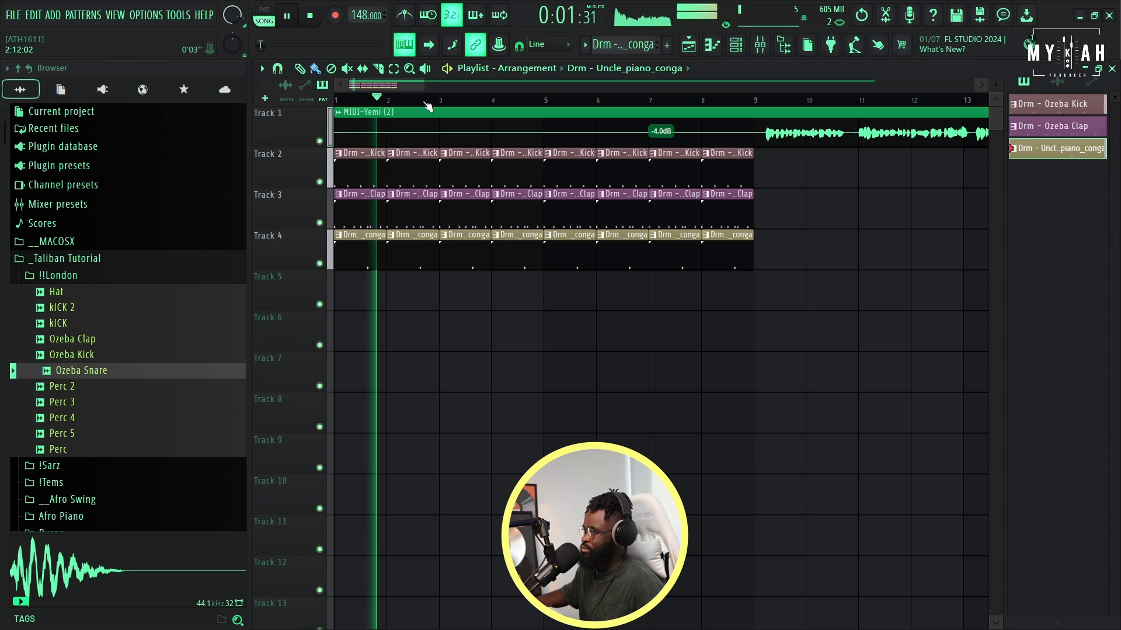
{"action": "scroll", "coordinate": [428, 105], "scroll_direction": "down", "scroll_amount": 5}
{"action": "scroll", "coordinate": [428, 105], "scroll_direction": "down", "scroll_amount": 1}
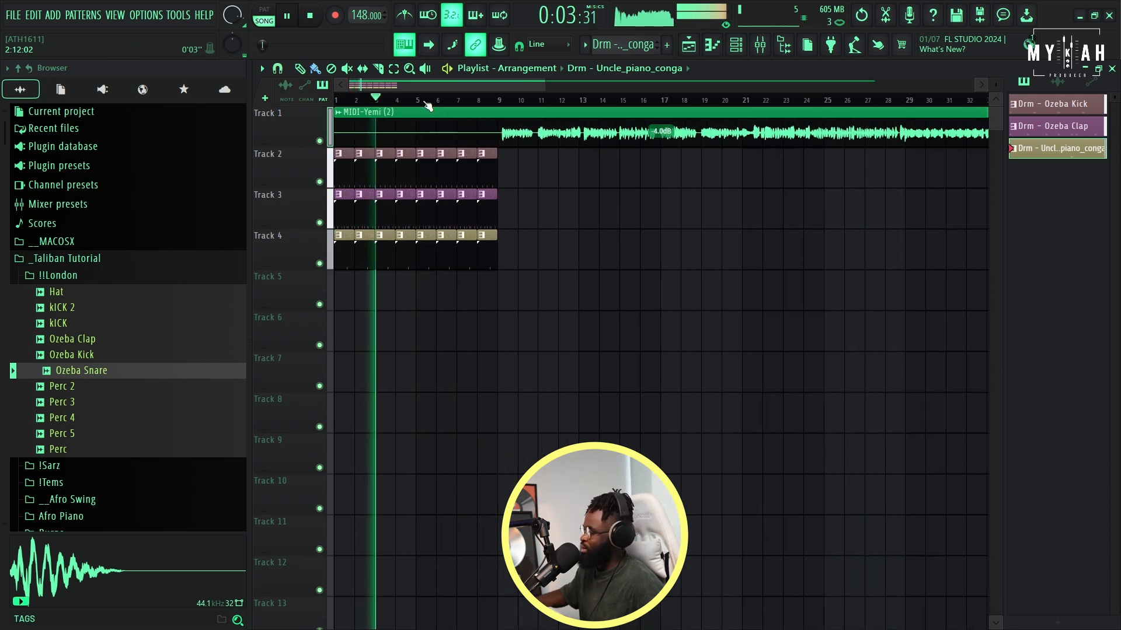
{"action": "key", "text": "space"}
Step: Add a new Kontakt instrument channel to the channel rack
{"action": "left_click", "coordinate": [736, 44]}
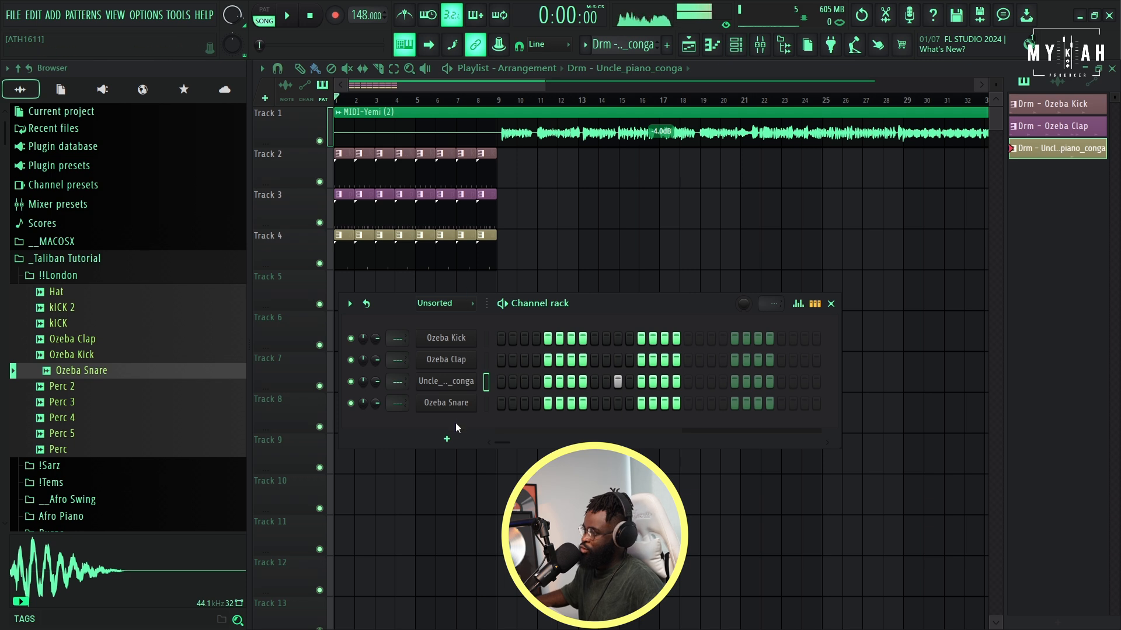
{"action": "left_click", "coordinate": [447, 437]}
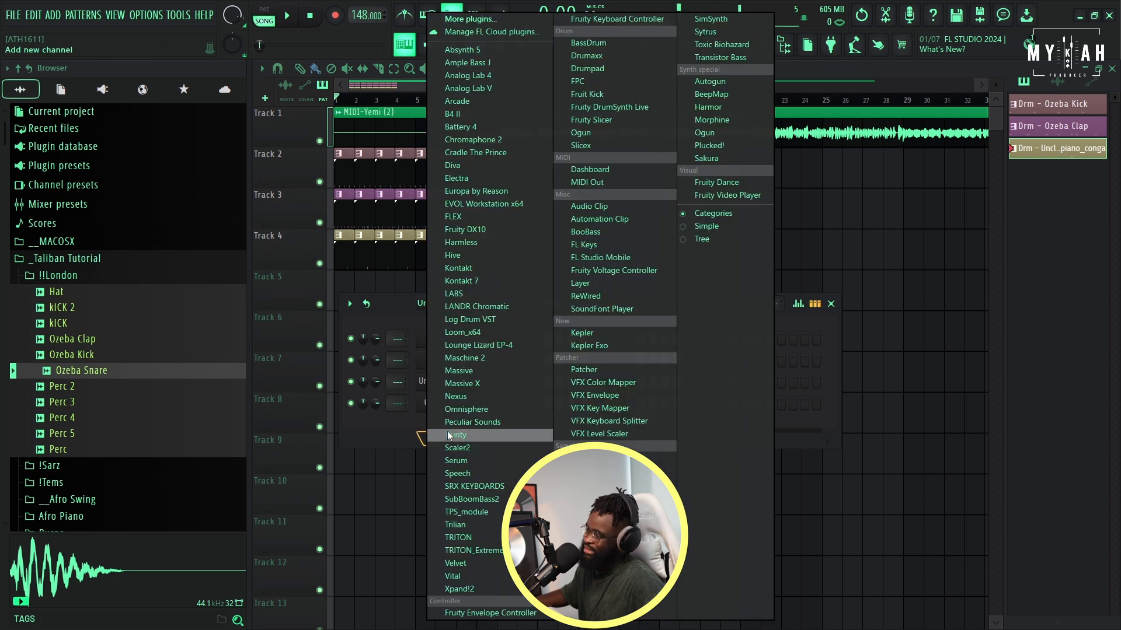
{"action": "left_click", "coordinate": [459, 268]}
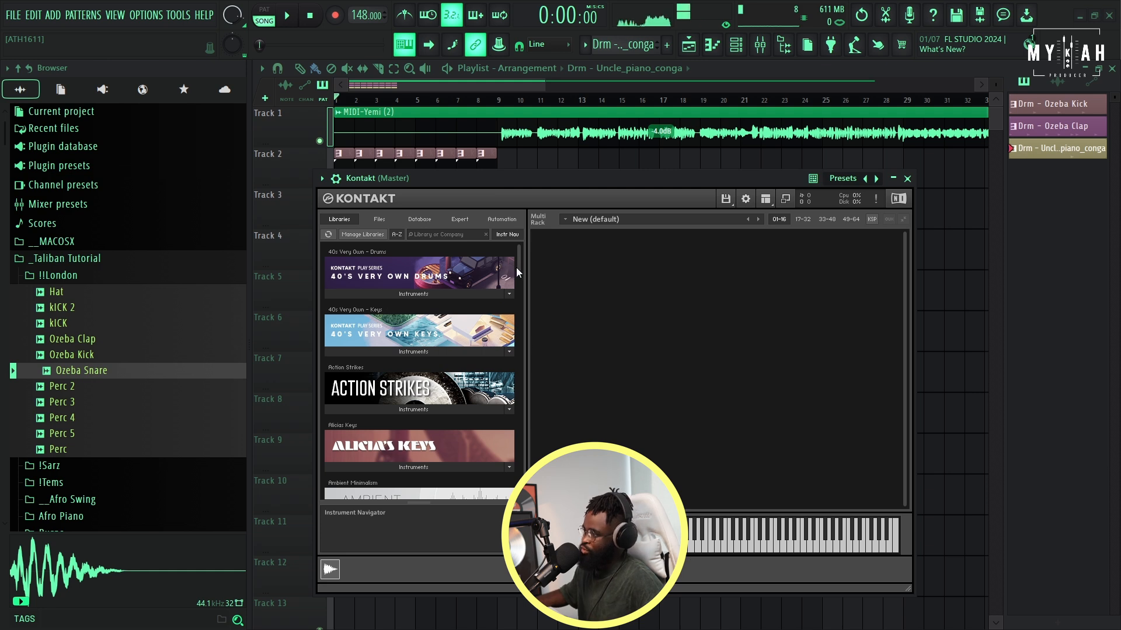
Step: Load the 09 Staccato.nki instrument from the Session Strings library into the new Kontakt channel
{"action": "scroll", "coordinate": [412, 375], "scroll_direction": "down", "scroll_amount": 10}
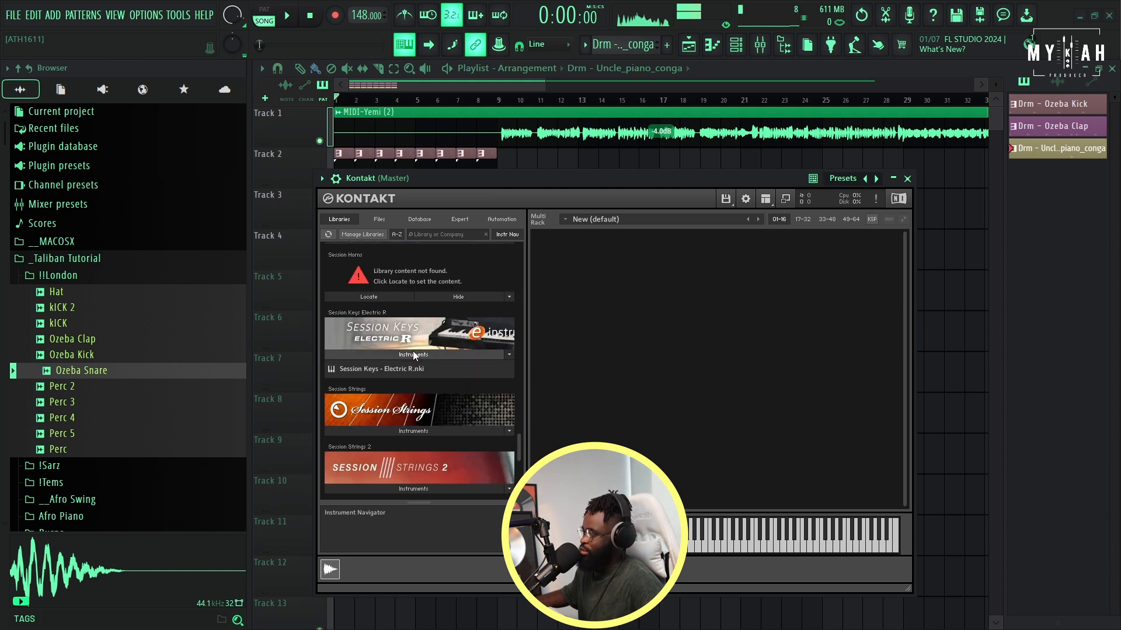
{"action": "left_click", "coordinate": [418, 412]}
{"action": "scroll", "coordinate": [418, 412], "scroll_direction": "down", "scroll_amount": 1}
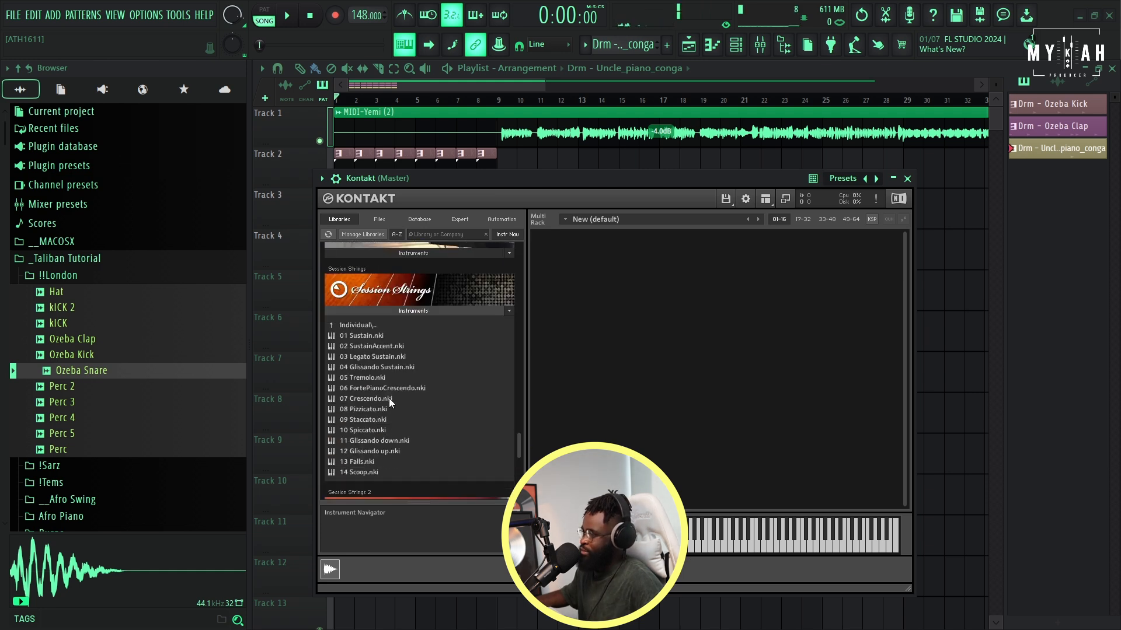
{"action": "double_click", "coordinate": [361, 419]}
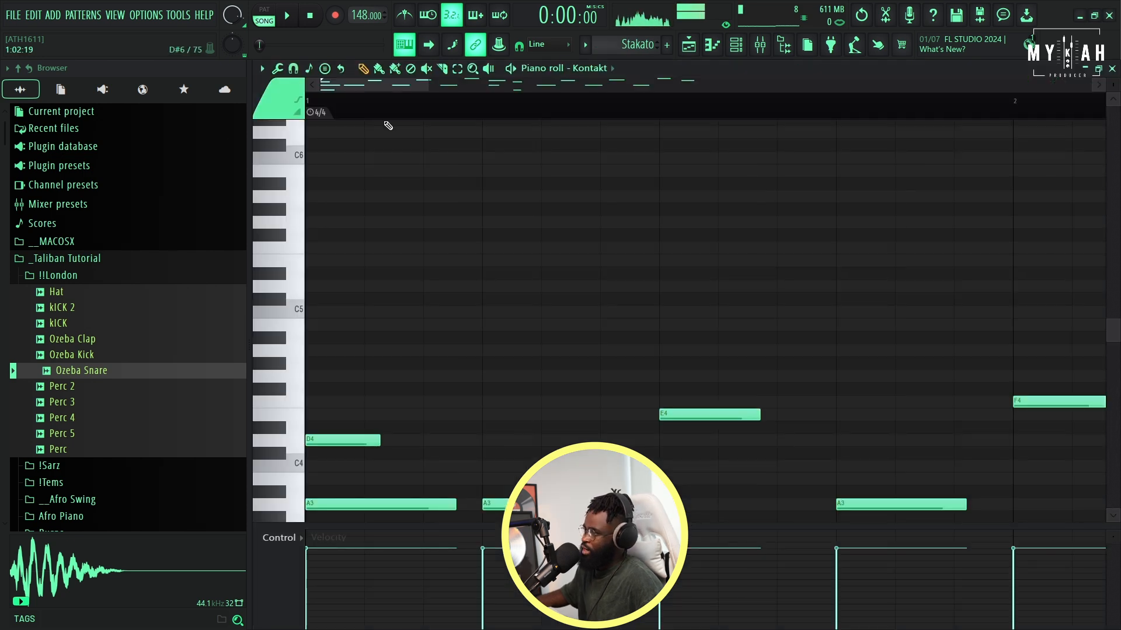
Step: Play the Stakato pattern in pattern mode and review its notes in the piano roll across all four bars
{"action": "scroll", "coordinate": [387, 116], "scroll_direction": "down", "scroll_amount": 7}
{"action": "scroll", "coordinate": [422, 211], "scroll_direction": "down", "scroll_amount": 2}
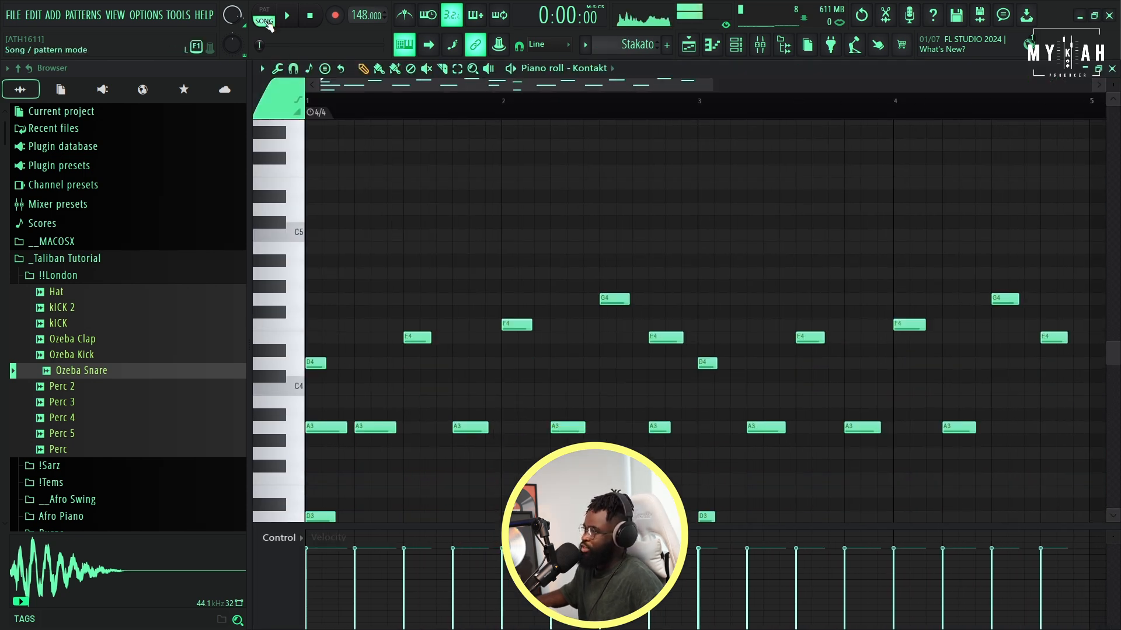
{"action": "key", "text": "space"}
{"action": "scroll", "coordinate": [470, 310], "scroll_direction": "down", "scroll_amount": 7}
{"action": "scroll", "coordinate": [408, 140], "scroll_direction": "up", "scroll_amount": 4}
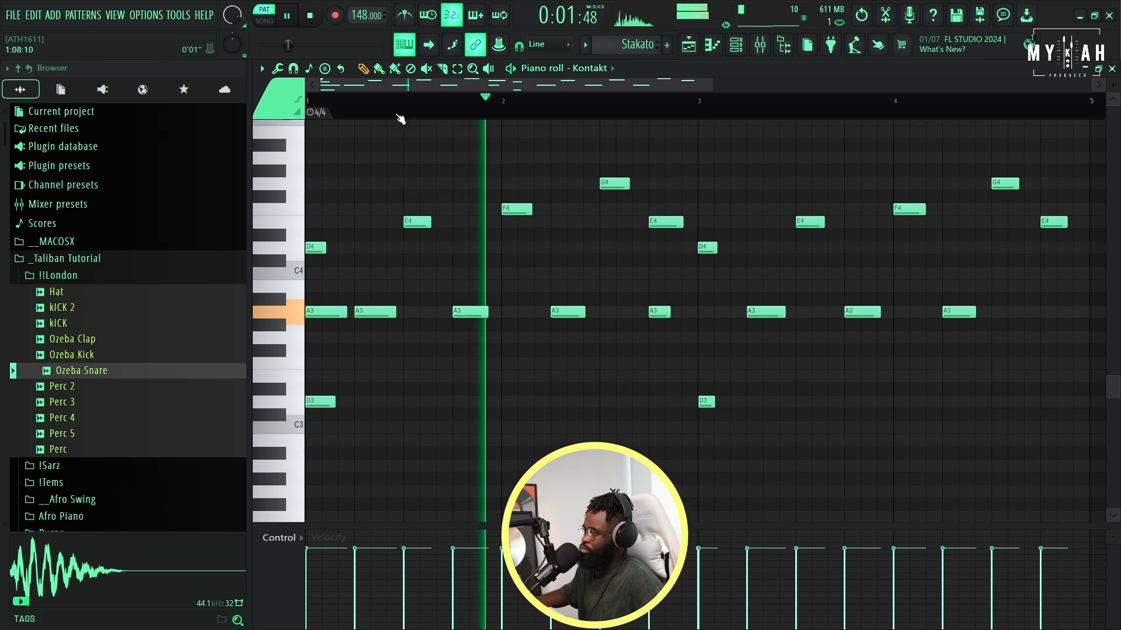
{"action": "scroll", "coordinate": [397, 107], "scroll_direction": "down", "scroll_amount": 1}
{"action": "scroll", "coordinate": [395, 107], "scroll_direction": "down", "scroll_amount": 2}
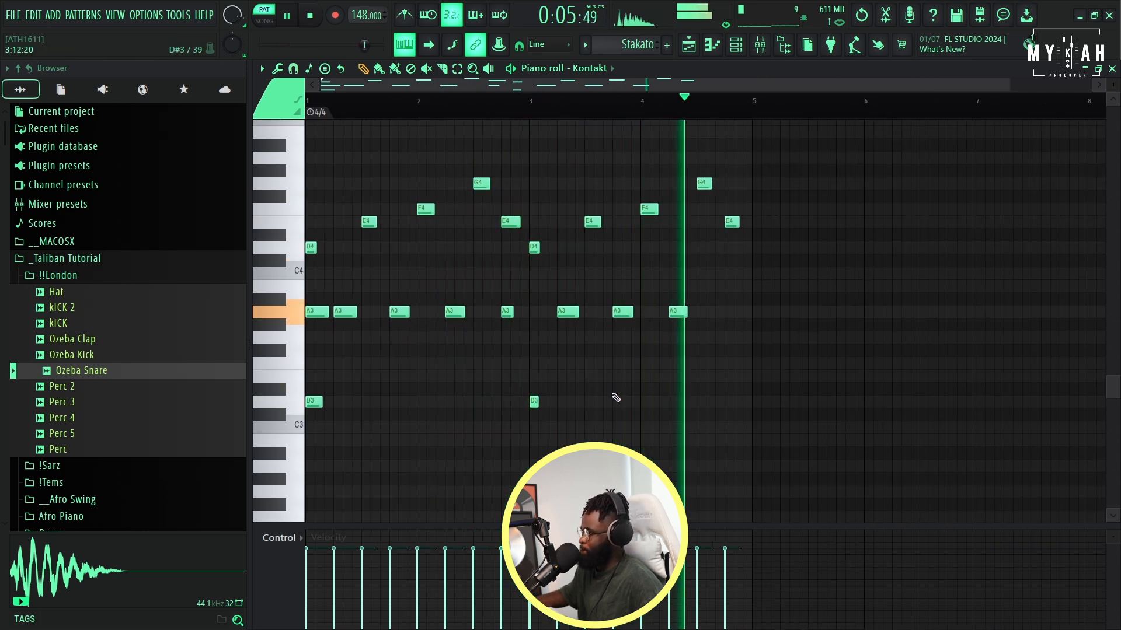
{"action": "key", "text": "space"}
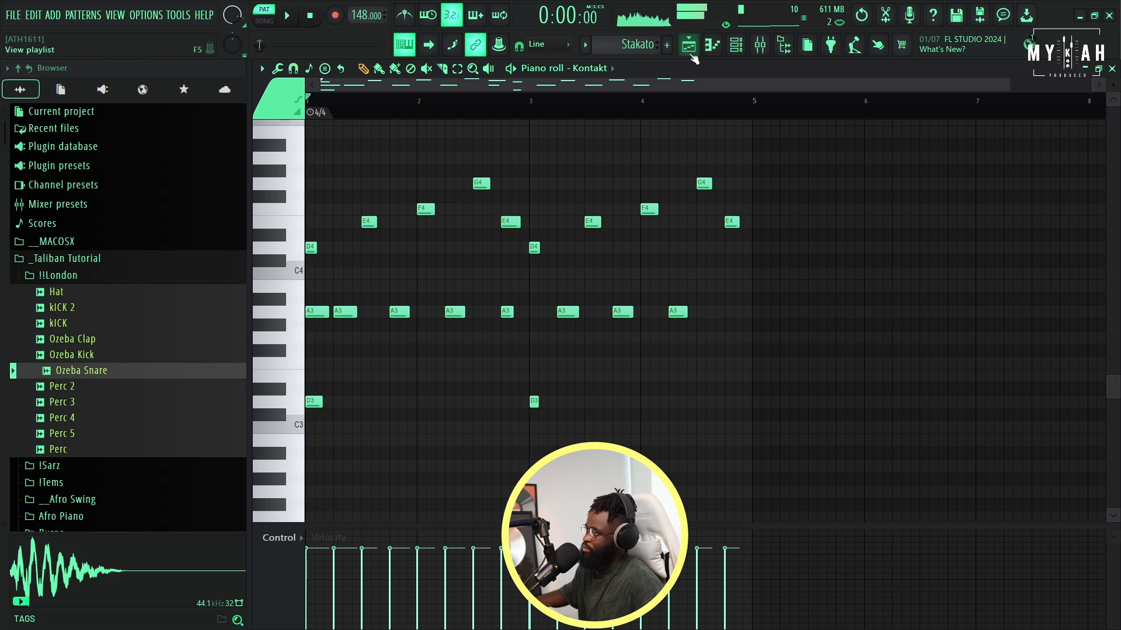
Step: Place the Stakato pattern twice in a row on Track 5 through bar 8 and play it with the drums
{"action": "left_click", "coordinate": [689, 45]}
{"action": "left_click", "coordinate": [536, 300]}
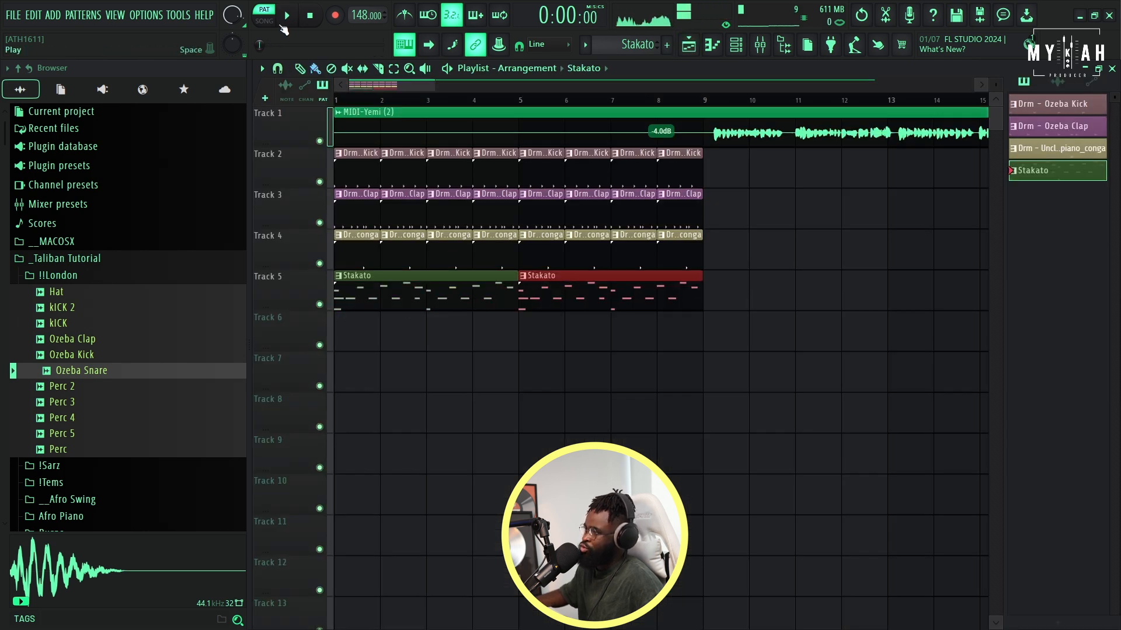
{"action": "left_click", "coordinate": [265, 22]}
{"action": "key", "text": "space"}
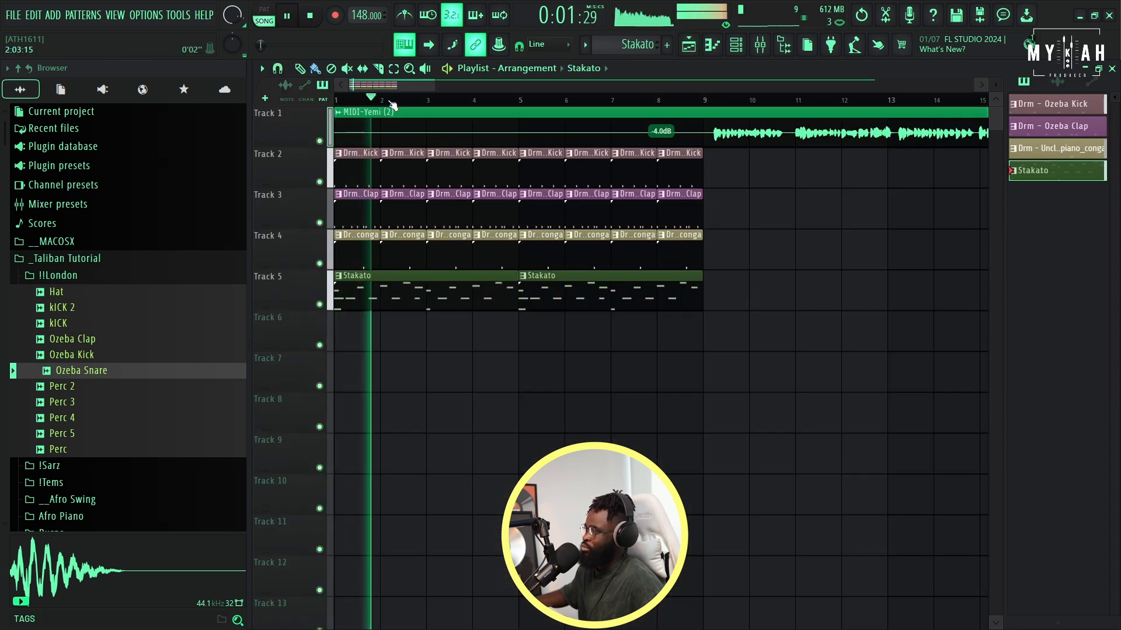
{"action": "scroll", "coordinate": [368, 93], "scroll_direction": "down", "scroll_amount": 2}
{"action": "scroll", "coordinate": [395, 110], "scroll_direction": "down", "scroll_amount": 1}
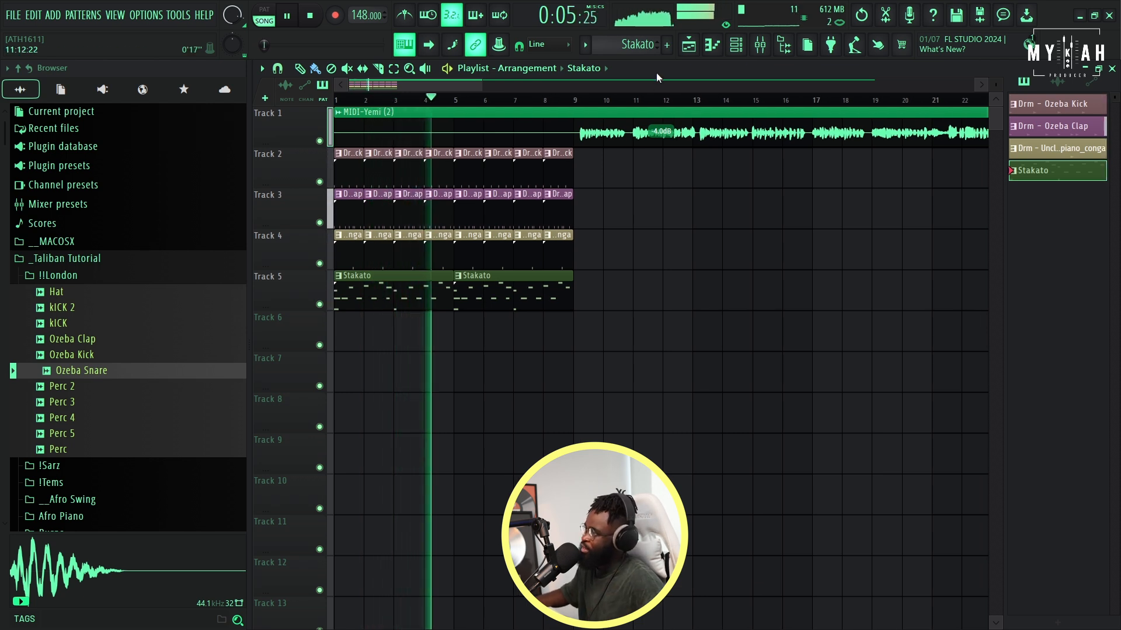
{"action": "key", "text": "space"}
Step: Save the project as Oz.flp, skipping to the regular file browser
{"action": "key", "text": "ctrl+s"}
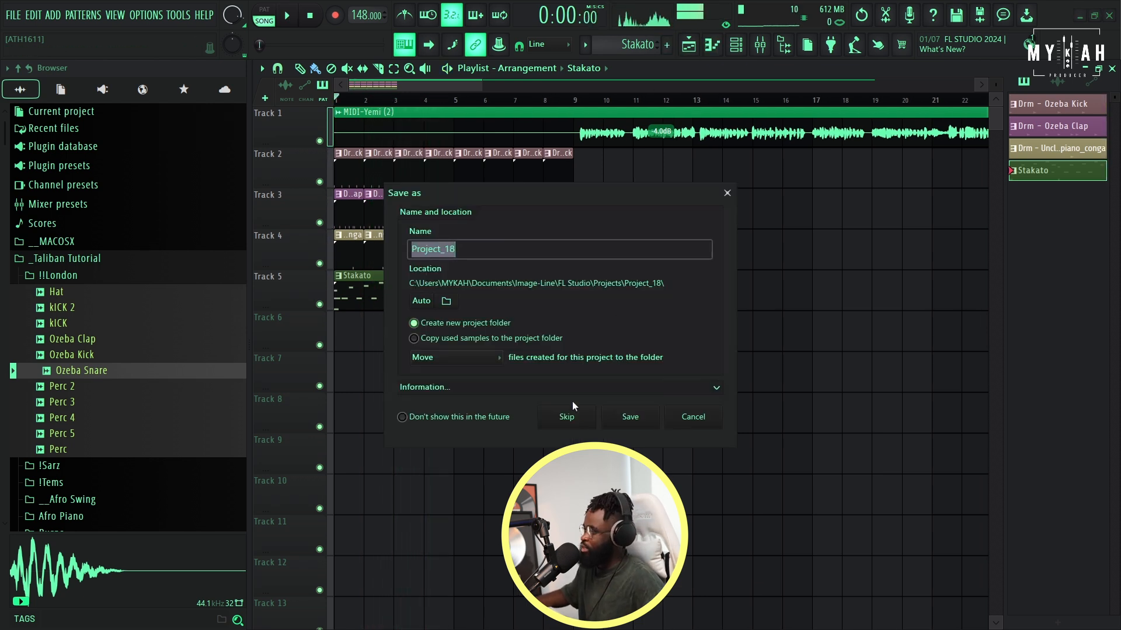
{"action": "left_click", "coordinate": [573, 417]}
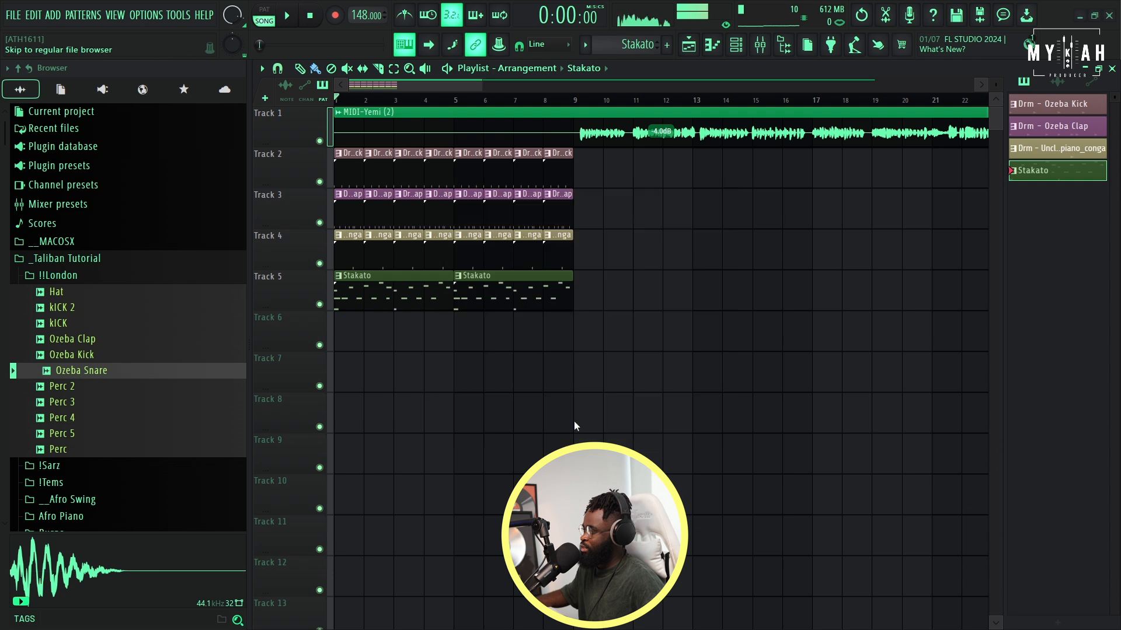
{"action": "key", "text": "space"}
Step: Add a second Kontakt channel and load Action Strikes - Hits.nki from the Action Strikes library into it
{"action": "left_click", "coordinate": [736, 45]}
{"action": "key", "text": "space"}
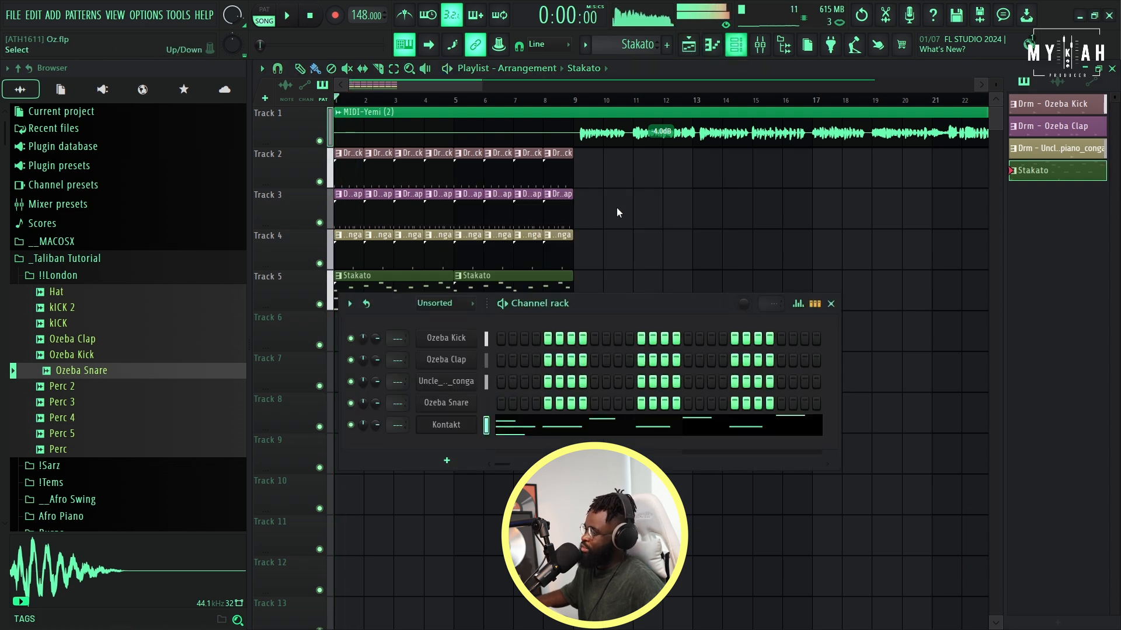
{"action": "left_click", "coordinate": [446, 460]}
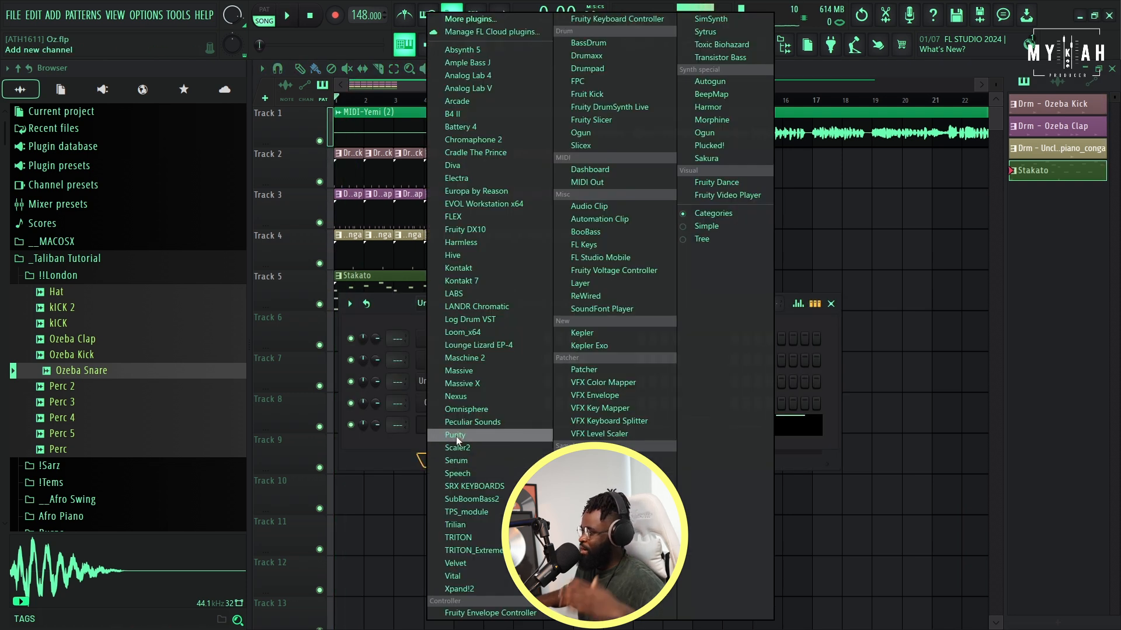
{"action": "left_click", "coordinate": [461, 268]}
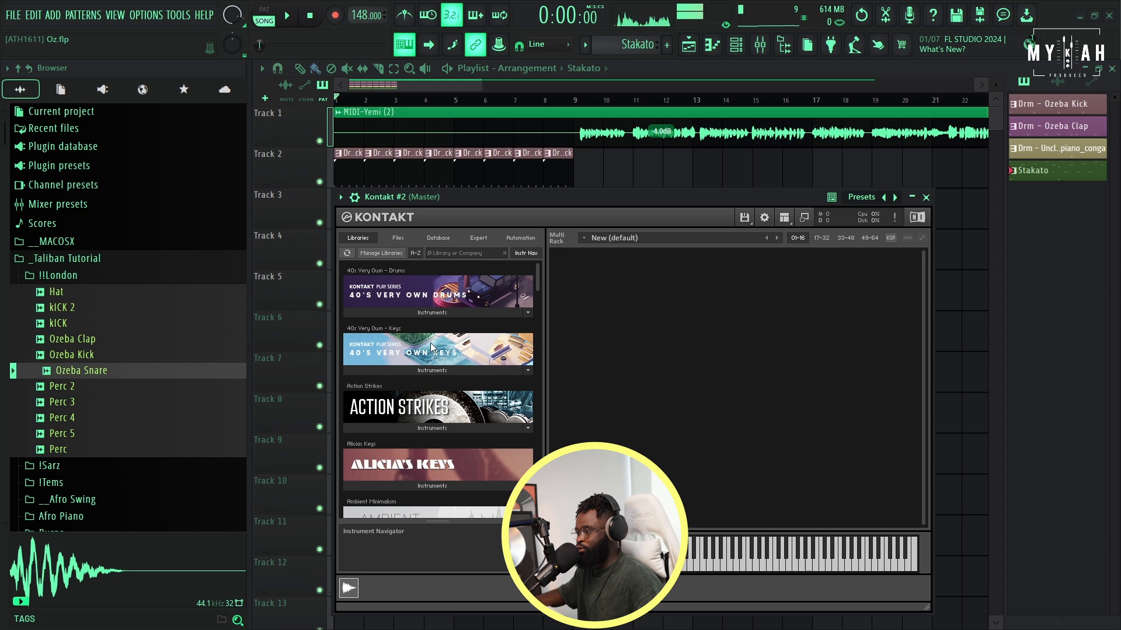
{"action": "left_click", "coordinate": [444, 429]}
{"action": "left_click_drag", "start_coordinate": [421, 452], "coordinate": [585, 419]}
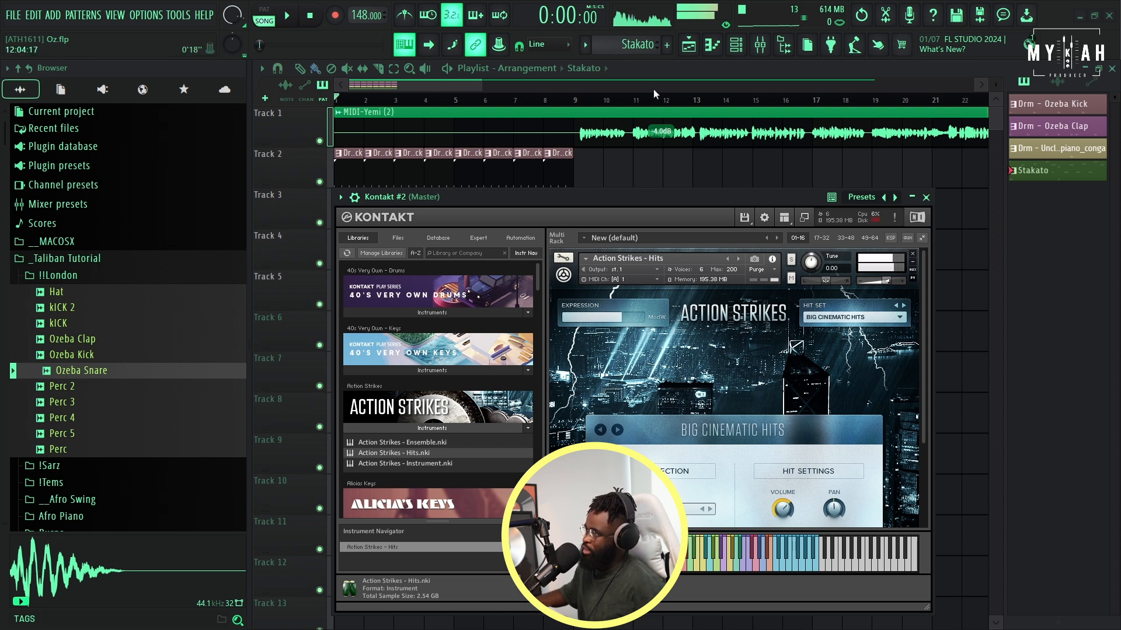
Step: Create a new pattern named Jits and add short C#4 hits at bars 1 and 3 for Kontakt #2
{"action": "left_click", "coordinate": [584, 45]}
{"action": "left_click", "coordinate": [722, 63]}
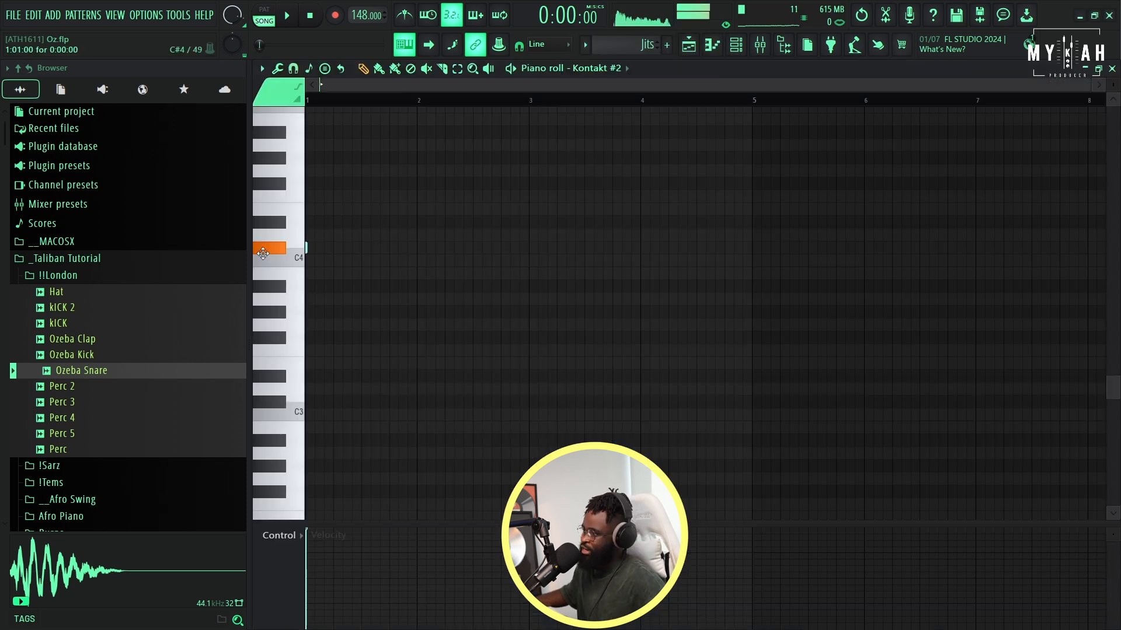
{"action": "key", "text": "space"}
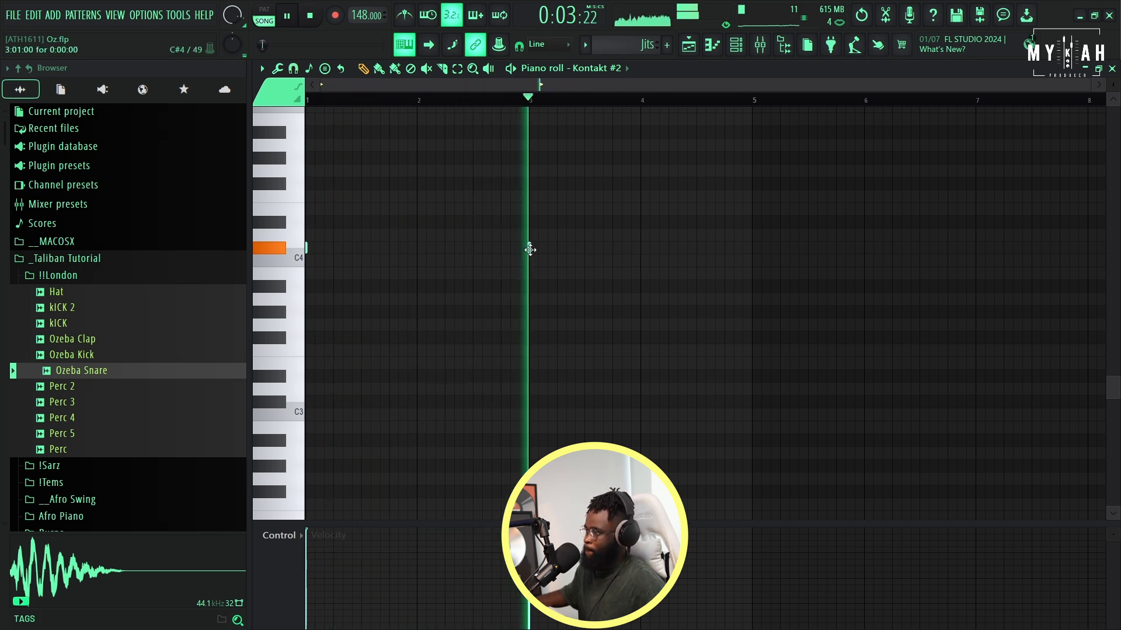
{"action": "key", "text": "space"}
Step: Play the song and examine the Big Cinematic Hits settings in Kontakt #2
{"action": "key", "text": "space"}
{"action": "key", "text": "F6"}
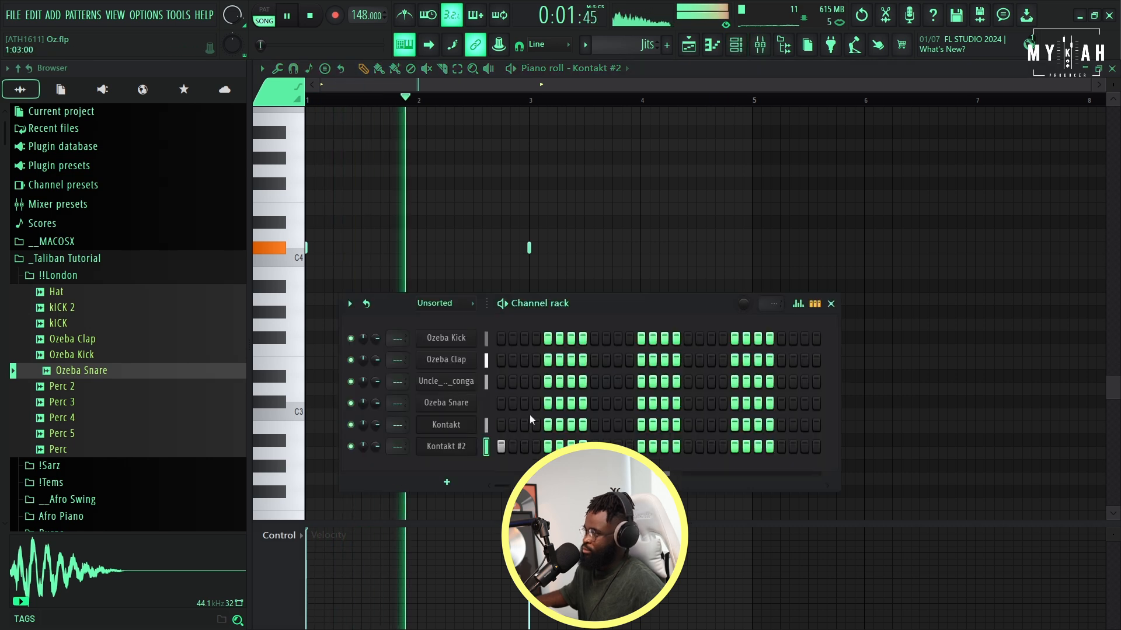
{"action": "left_click", "coordinate": [429, 447]}
{"action": "scroll", "coordinate": [707, 477], "scroll_direction": "down", "scroll_amount": 5}
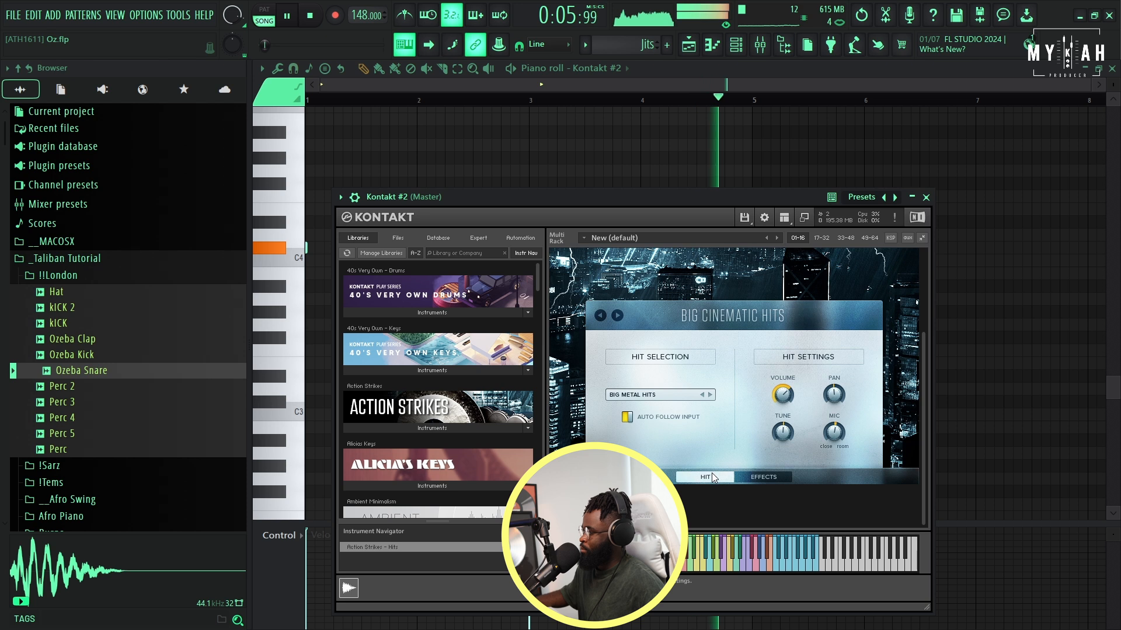
{"action": "key", "text": "space"}
Step: Place the Jits pattern twice in a row on Track 6 through bar 8 and play the eight-bar arrangement
{"action": "key", "text": "F5"}
{"action": "key", "text": "space"}
{"action": "scroll", "coordinate": [415, 105], "scroll_direction": "down", "scroll_amount": 4}
{"action": "scroll", "coordinate": [415, 105], "scroll_direction": "down", "scroll_amount": 3}
{"action": "left_click_drag", "start_coordinate": [476, 333], "coordinate": [524, 333]}
{"action": "left_click", "coordinate": [533, 334]}
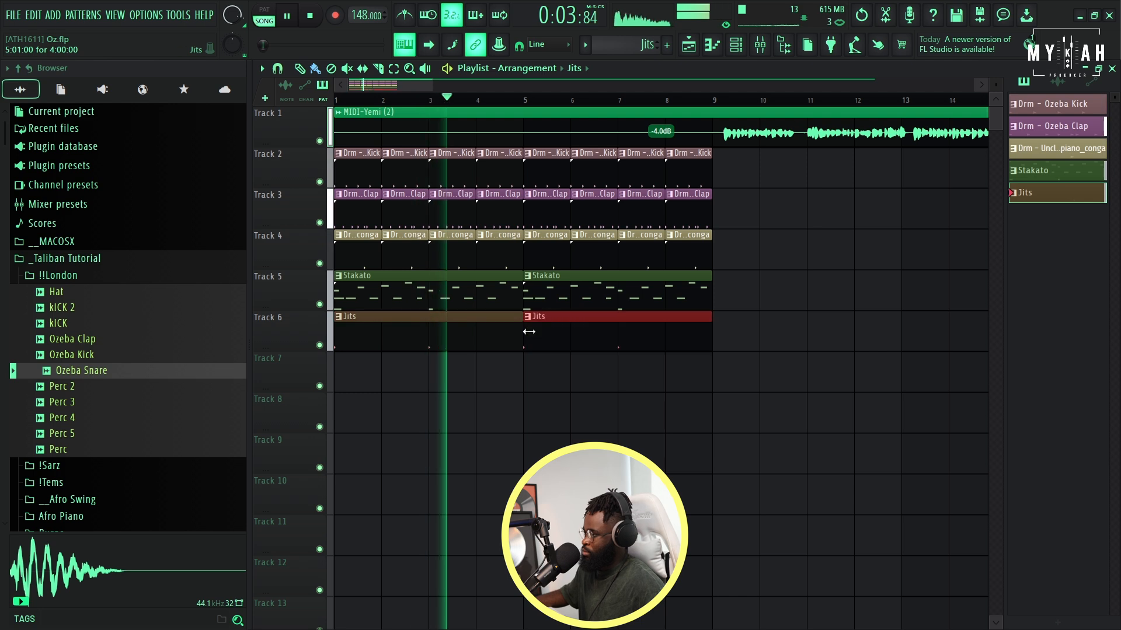
{"action": "scroll", "coordinate": [428, 91], "scroll_direction": "up", "scroll_amount": 1}
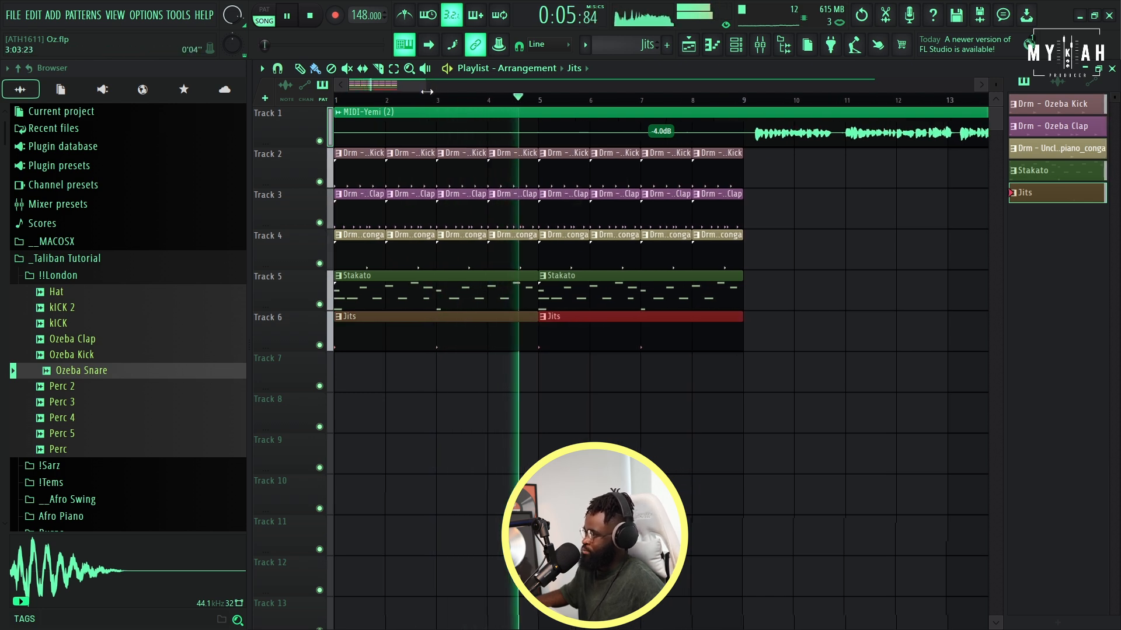
{"action": "scroll", "coordinate": [427, 91], "scroll_direction": "down", "scroll_amount": 2}
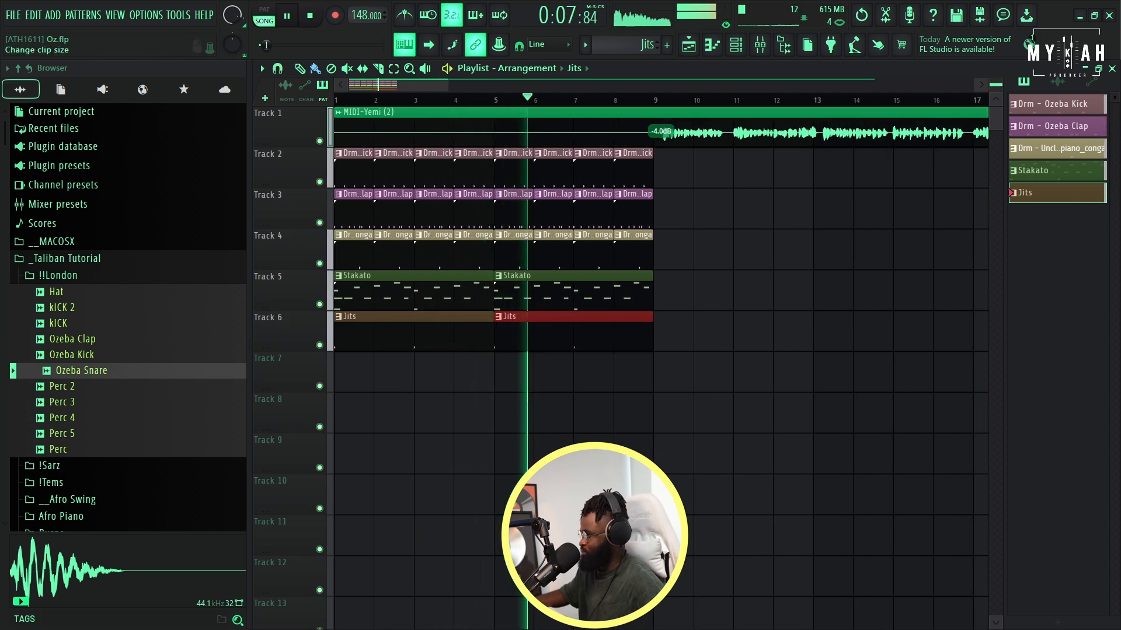
{"action": "scroll", "coordinate": [616, 108], "scroll_direction": "down", "scroll_amount": 1}
{"action": "scroll", "coordinate": [615, 108], "scroll_direction": "down", "scroll_amount": 2}
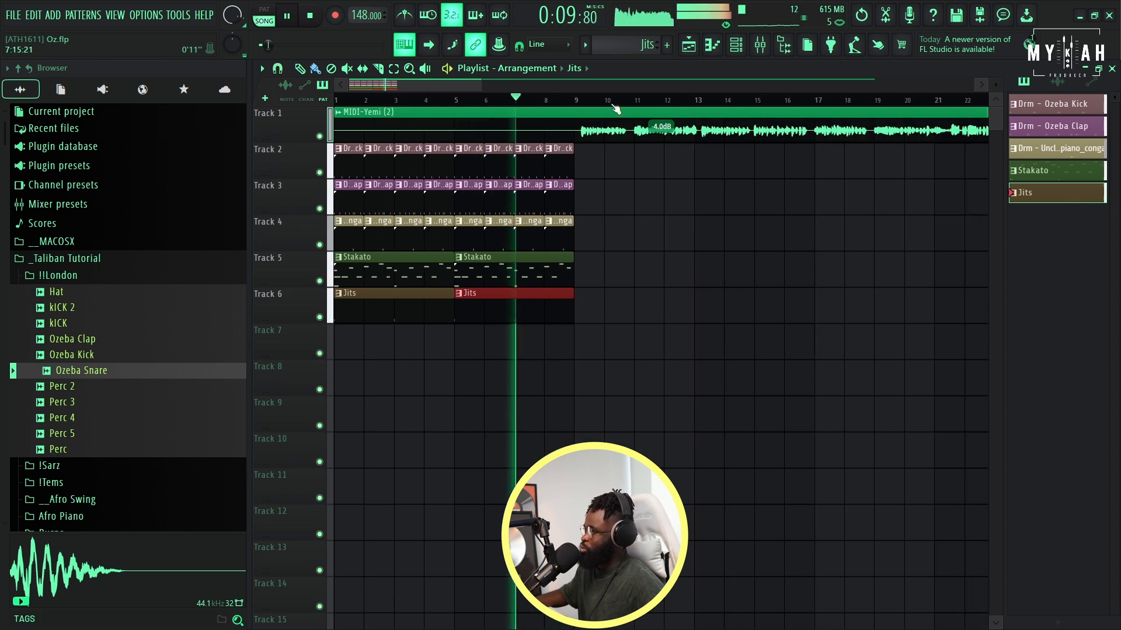
{"action": "scroll", "coordinate": [616, 108], "scroll_direction": "down", "scroll_amount": 3}
{"action": "key", "text": "space"}
Step: Duplicate the eight-bar block of clips on Tracks 2 to 6 repeatedly through bar 80, playing from bar 9 under the vocal
{"action": "left_click_drag", "start_coordinate": [342, 144], "coordinate": [490, 302]}
{"action": "left_click_drag", "start_coordinate": [343, 156], "coordinate": [506, 173]}
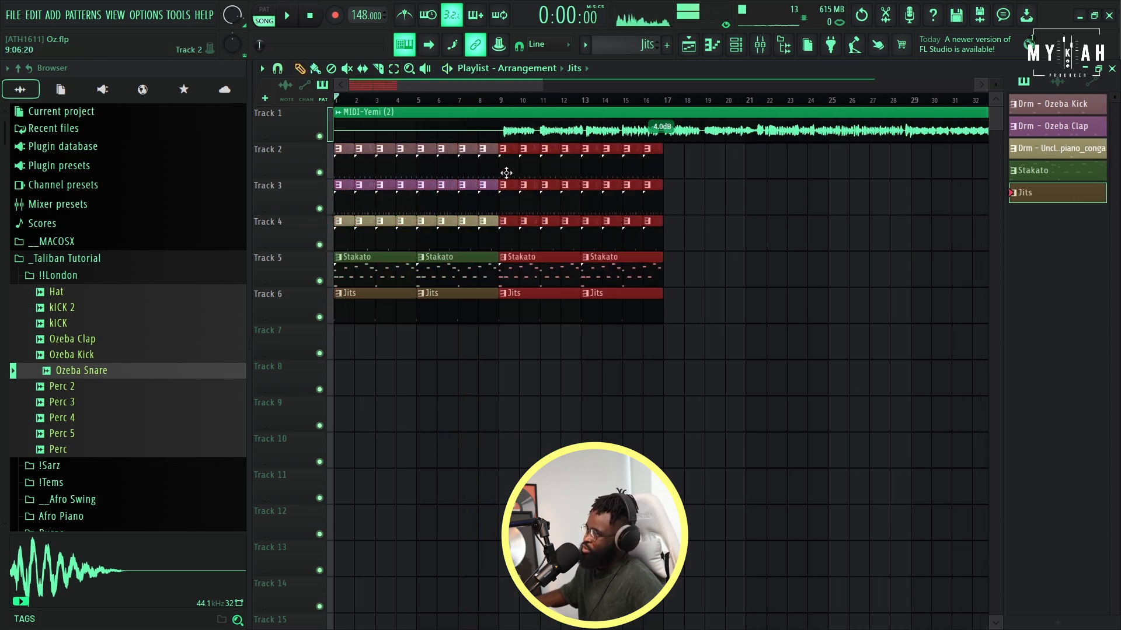
{"action": "left_click", "coordinate": [506, 106]}
{"action": "key", "text": "space"}
{"action": "scroll", "coordinate": [435, 200], "scroll_direction": "down", "scroll_amount": 2}
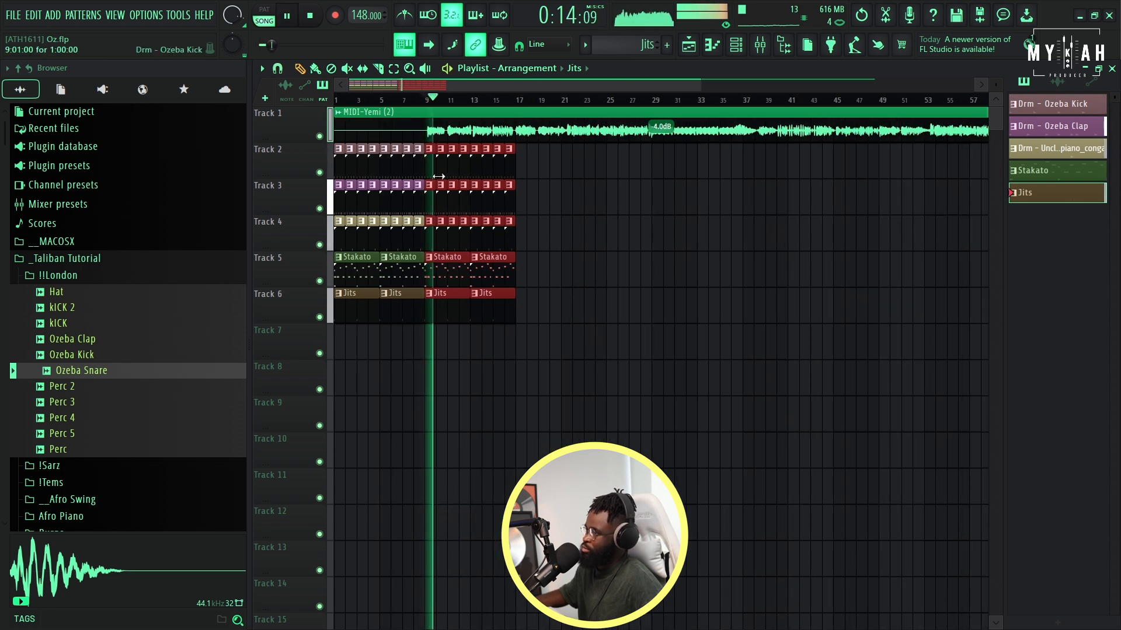
{"action": "left_click_drag", "start_coordinate": [435, 199], "coordinate": [612, 216]}
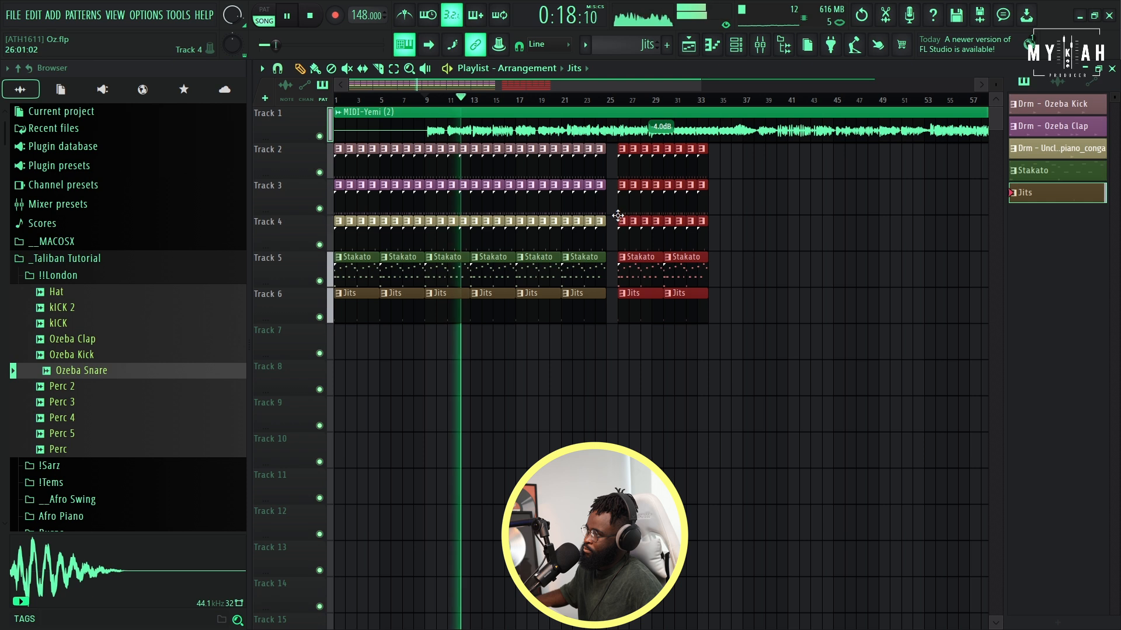
{"action": "scroll", "coordinate": [591, 107], "scroll_direction": "down", "scroll_amount": 3}
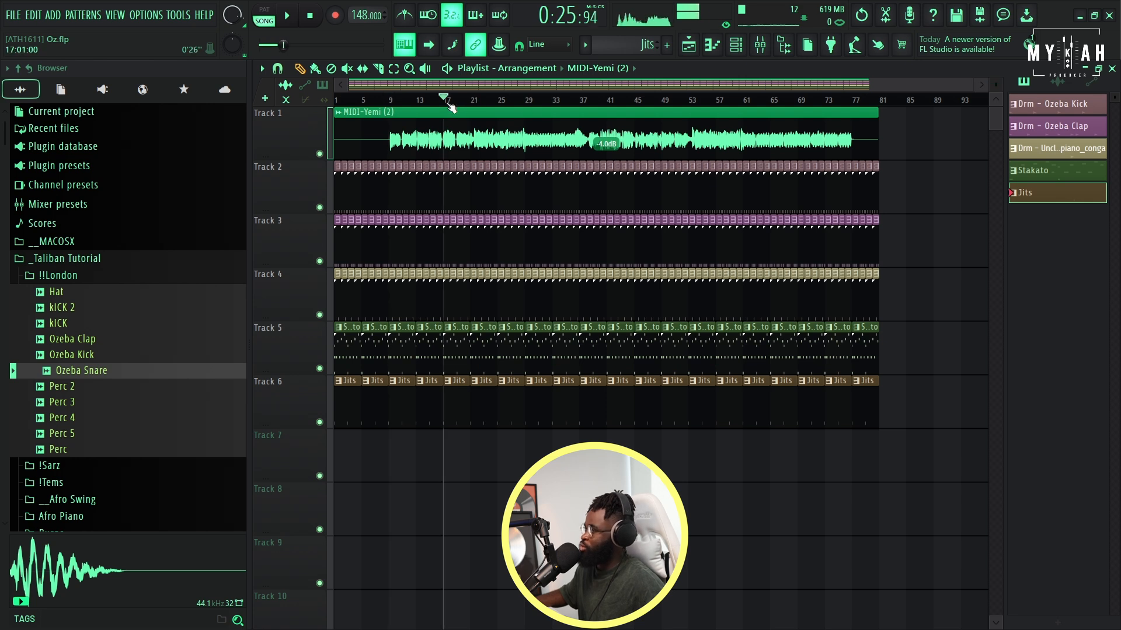
Step: Select the Ozeba Snare channel and create a new pattern named Sbare with snare hits
{"action": "scroll", "coordinate": [447, 105], "scroll_direction": "up", "scroll_amount": 3}
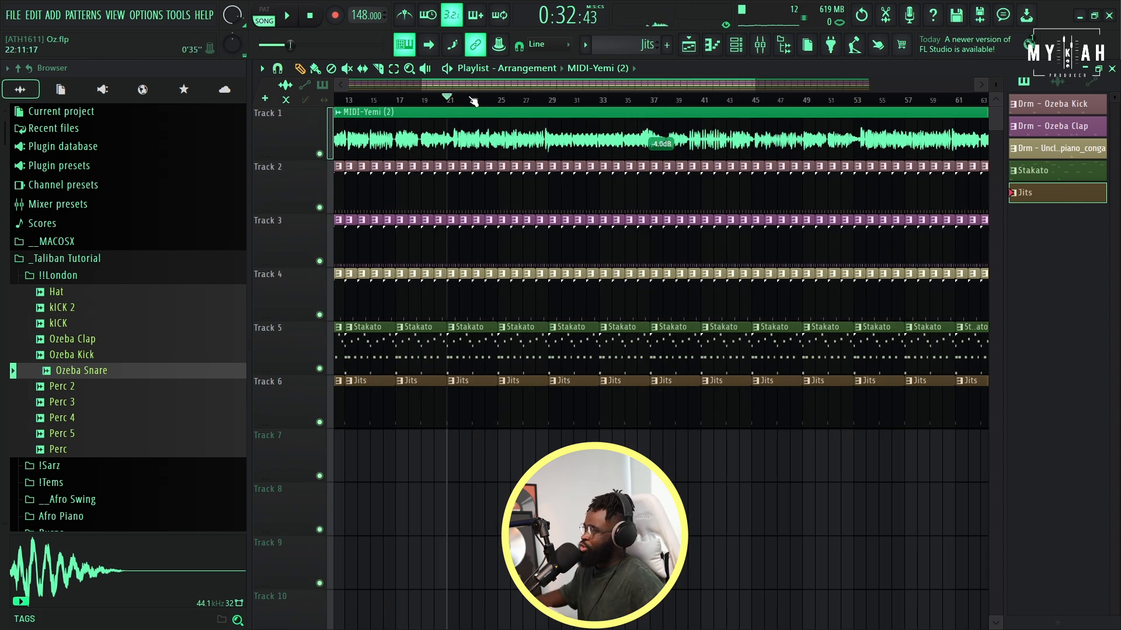
{"action": "scroll", "coordinate": [473, 101], "scroll_direction": "down", "scroll_amount": 3}
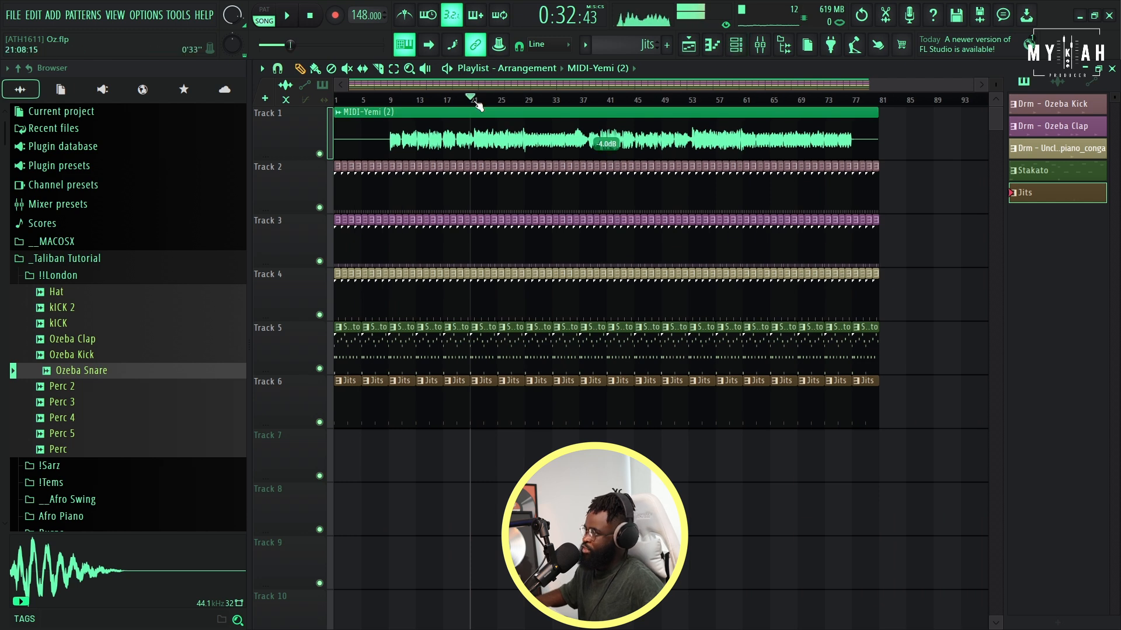
{"action": "scroll", "coordinate": [478, 105], "scroll_direction": "up", "scroll_amount": 4}
{"action": "left_click", "coordinate": [736, 44]}
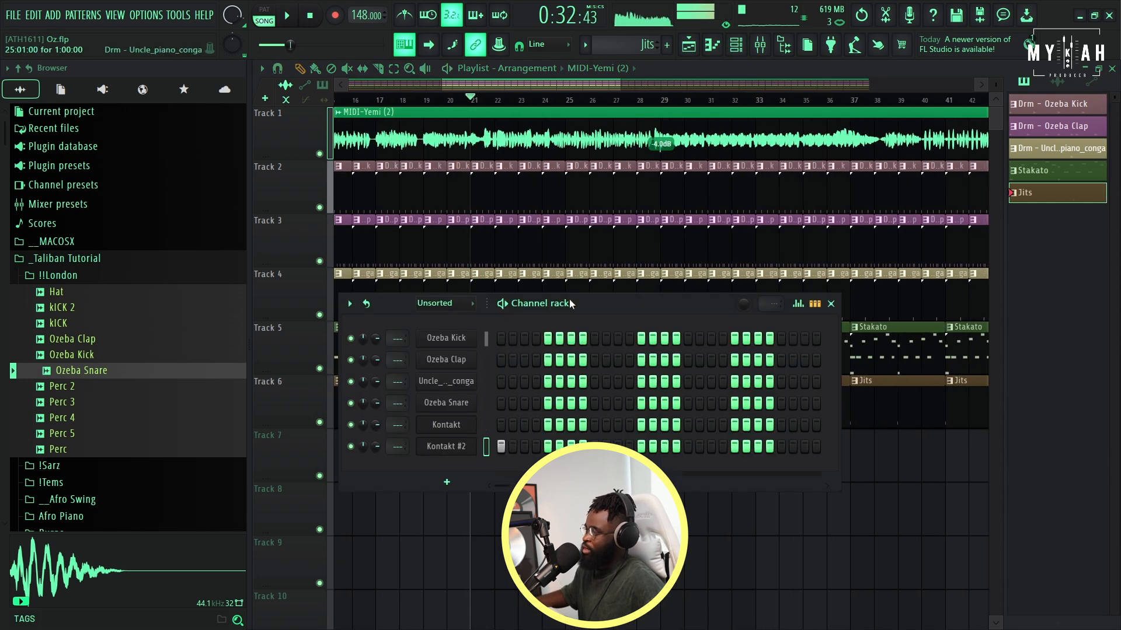
{"action": "left_click", "coordinate": [484, 403]}
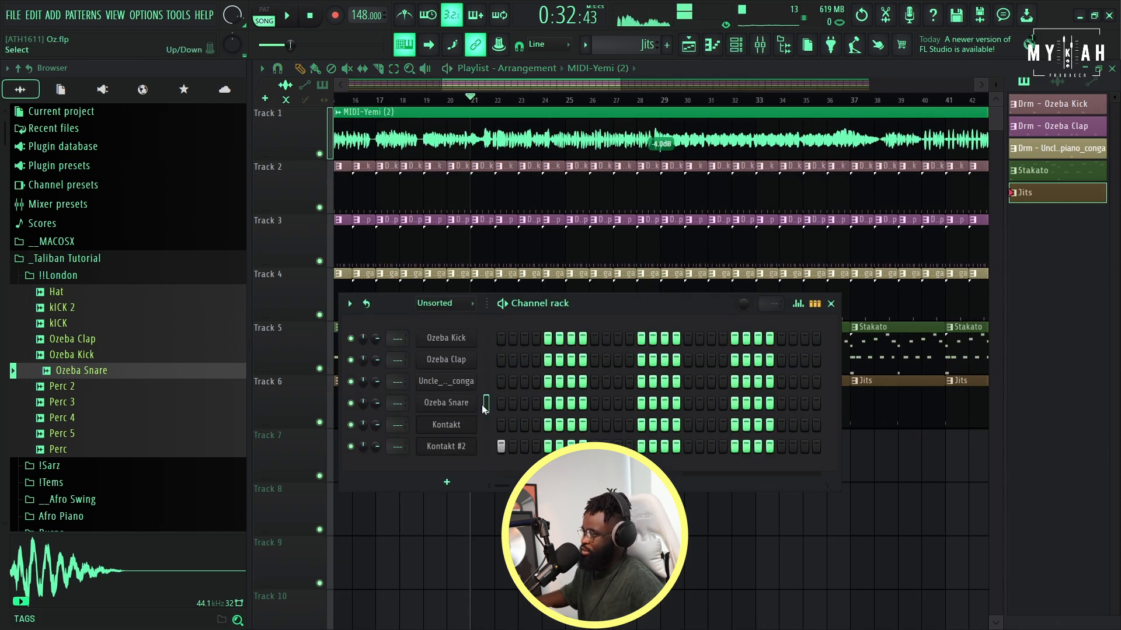
{"action": "left_click", "coordinate": [588, 48]}
{"action": "left_click", "coordinate": [727, 63]}
{"action": "type", "text": "Sbare"}
{"action": "key", "text": "Return"}
{"action": "key", "text": "F6"}
Step: Place four Sbare clips on Track 7 from bar 21 through bar 24 while the song plays
{"action": "key", "text": "space"}
{"action": "left_click", "coordinate": [476, 461]}
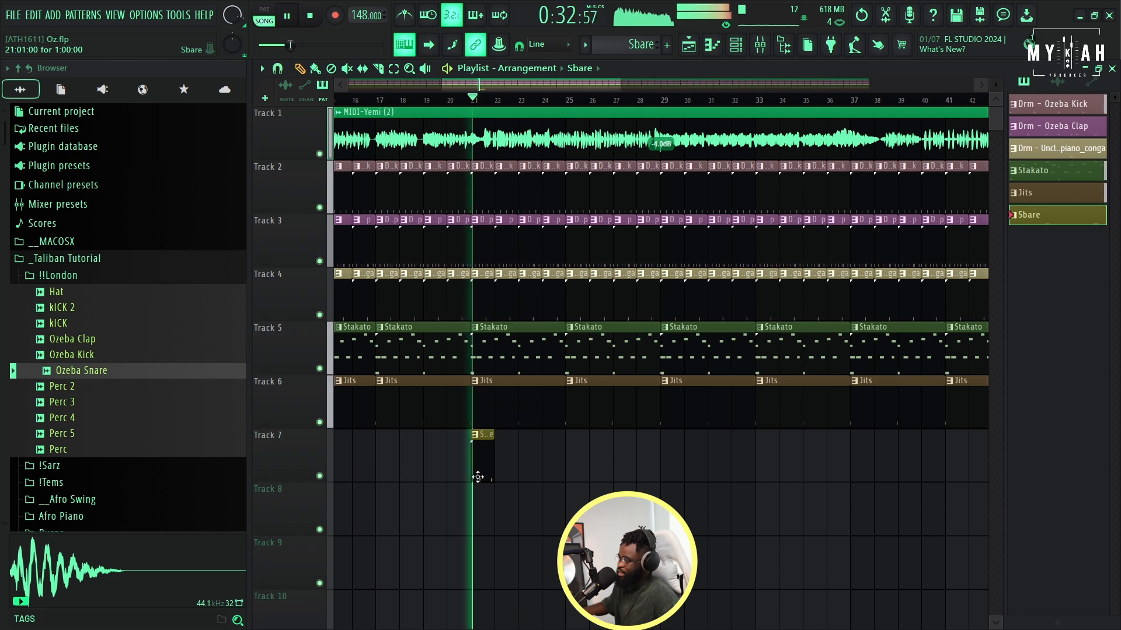
{"action": "left_click", "coordinate": [501, 479]}
{"action": "left_click", "coordinate": [528, 476]}
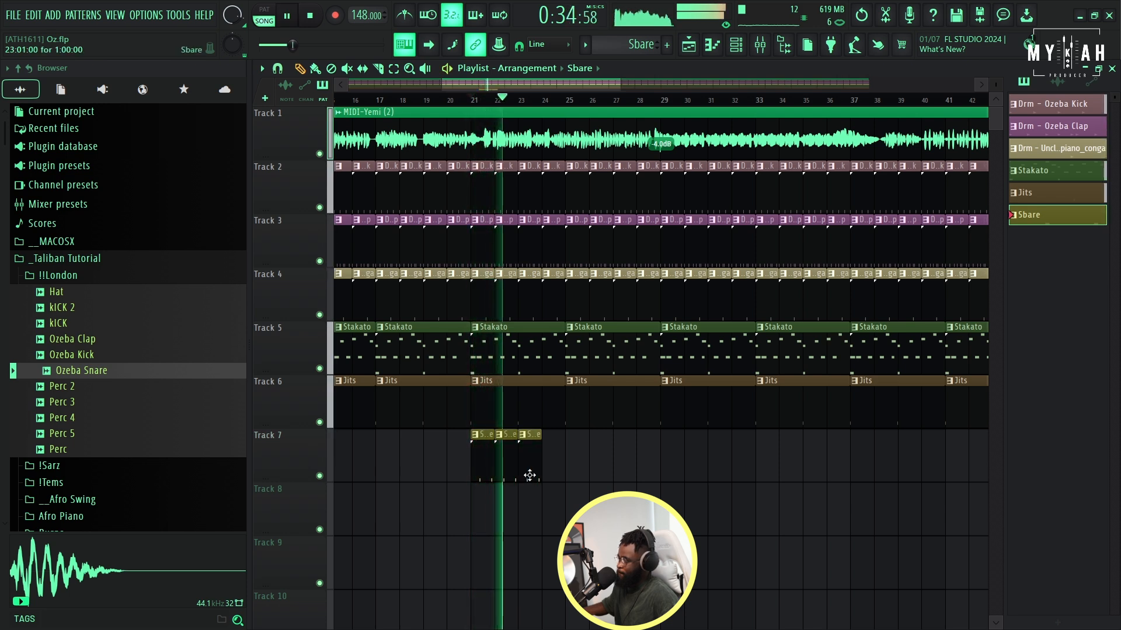
{"action": "left_click", "coordinate": [549, 458]}
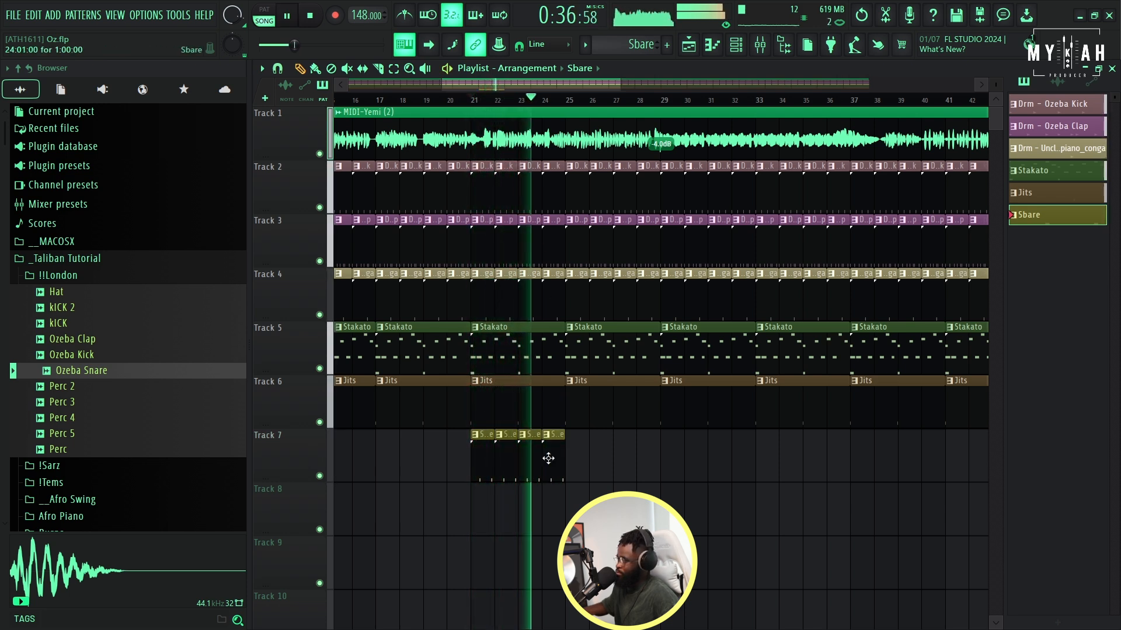
Step: Extend the run of Sbare clips on Track 7 through bar 36 while the song plays
{"action": "left_click", "coordinate": [571, 465]}
{"action": "scroll", "coordinate": [487, 110], "scroll_direction": "down", "scroll_amount": 3}
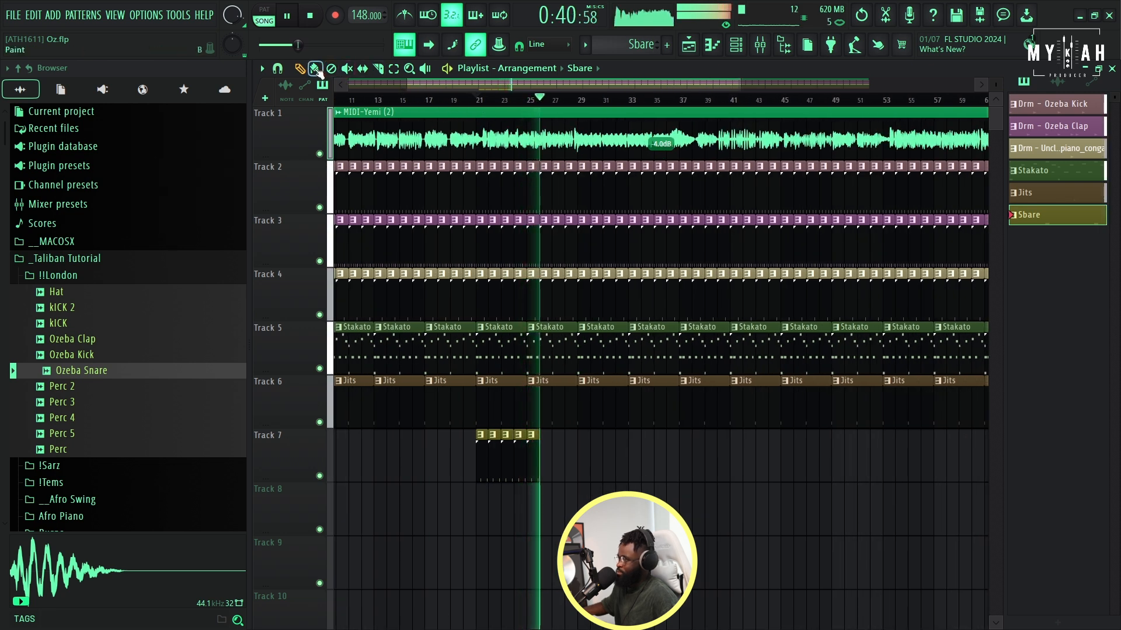
{"action": "left_click_drag", "start_coordinate": [545, 473], "coordinate": [665, 479]}
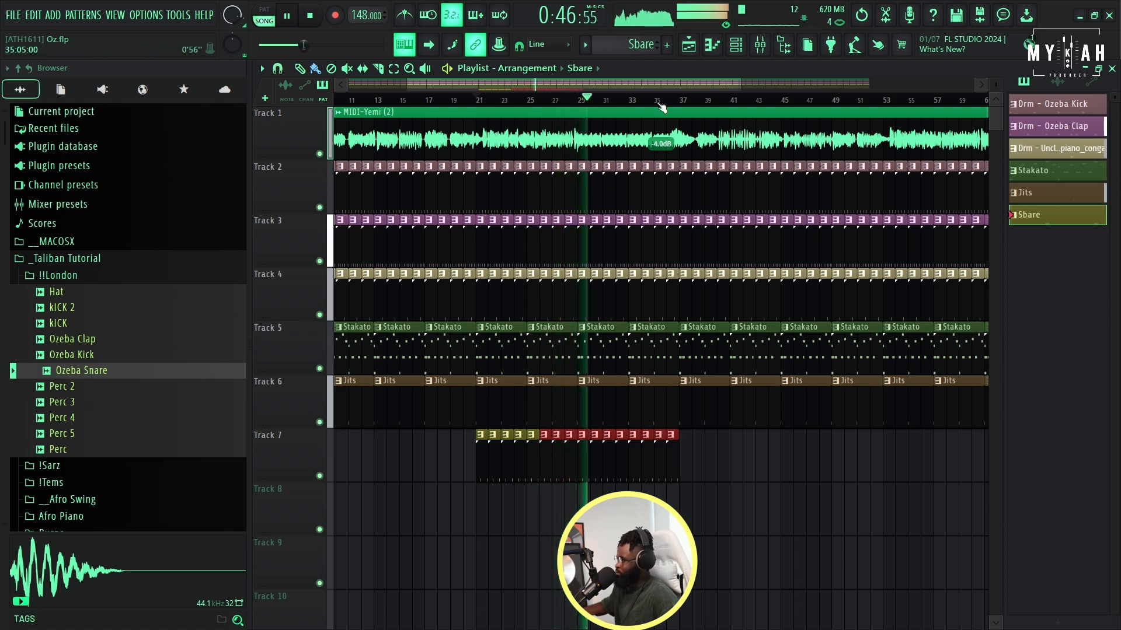
{"action": "scroll", "coordinate": [663, 105], "scroll_direction": "down", "scroll_amount": 2}
{"action": "scroll", "coordinate": [663, 105], "scroll_direction": "down", "scroll_amount": 1}
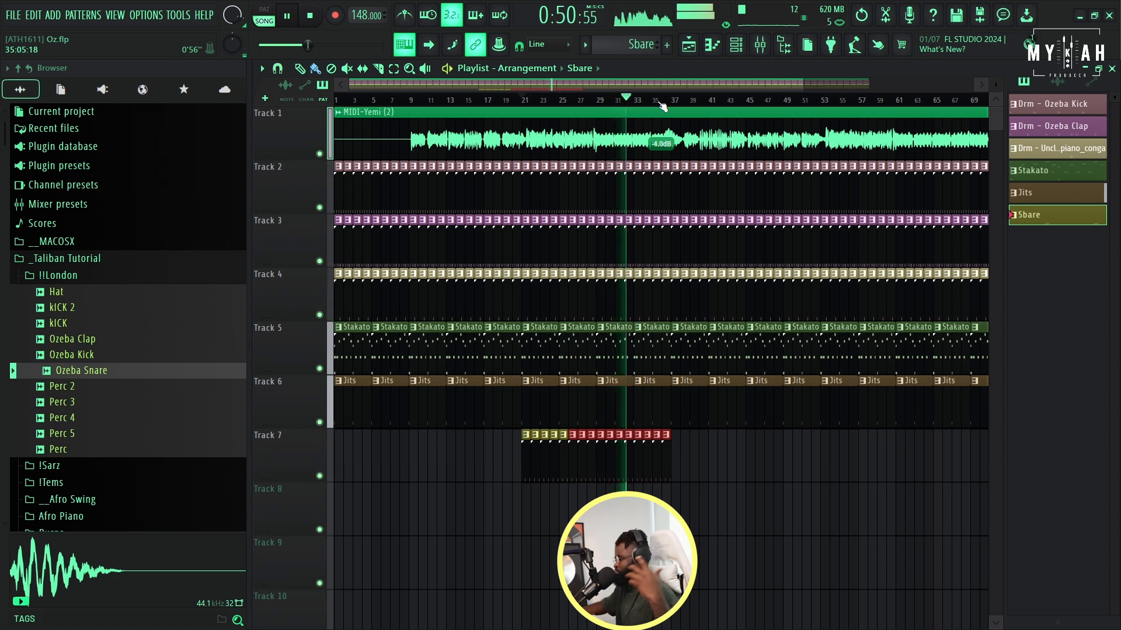
{"action": "scroll", "coordinate": [663, 105], "scroll_direction": "down", "scroll_amount": 2}
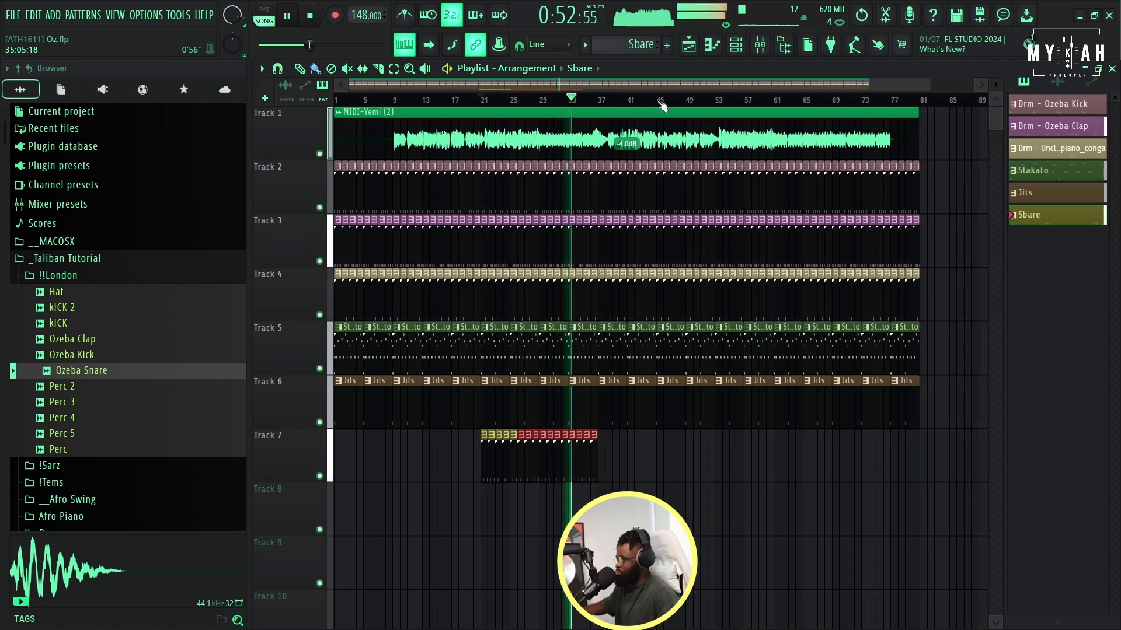
{"action": "scroll", "coordinate": [662, 105], "scroll_direction": "down", "scroll_amount": 1}
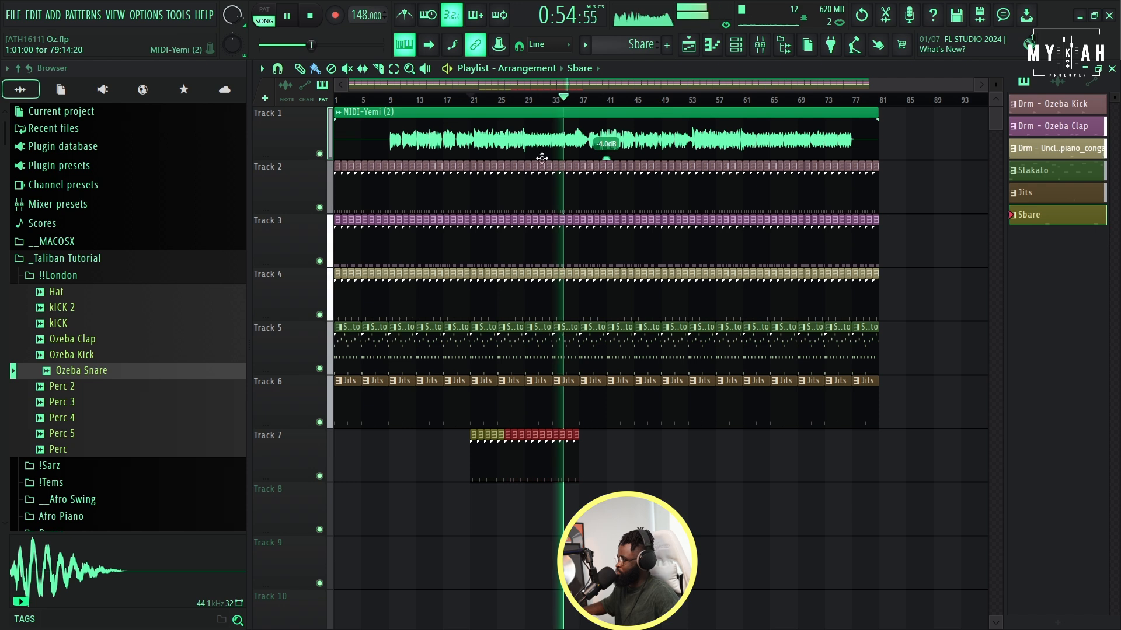
Step: Duplicate the whole Track 7 Sbare block to bars 53 through 68 and play from just before bar 53
{"action": "left_click_drag", "start_coordinate": [470, 514], "coordinate": [584, 432]}
{"action": "left_click", "coordinate": [300, 69]}
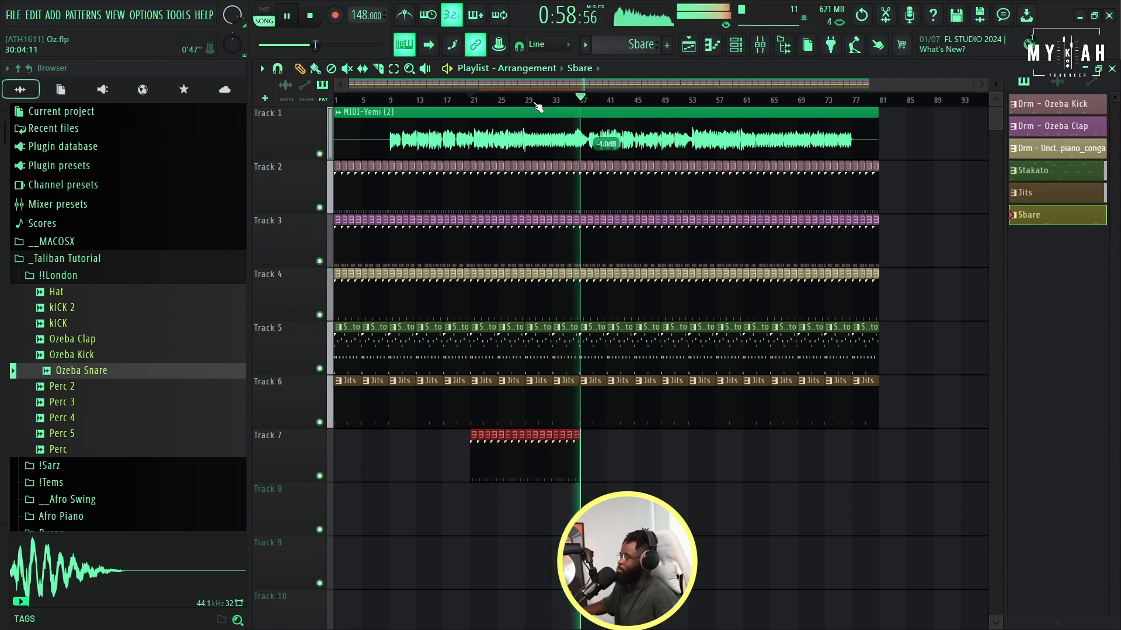
{"action": "scroll", "coordinate": [537, 104], "scroll_direction": "up", "scroll_amount": 4}
{"action": "key", "text": "space"}
{"action": "left_click_drag", "start_coordinate": [371, 464], "coordinate": [682, 448]}
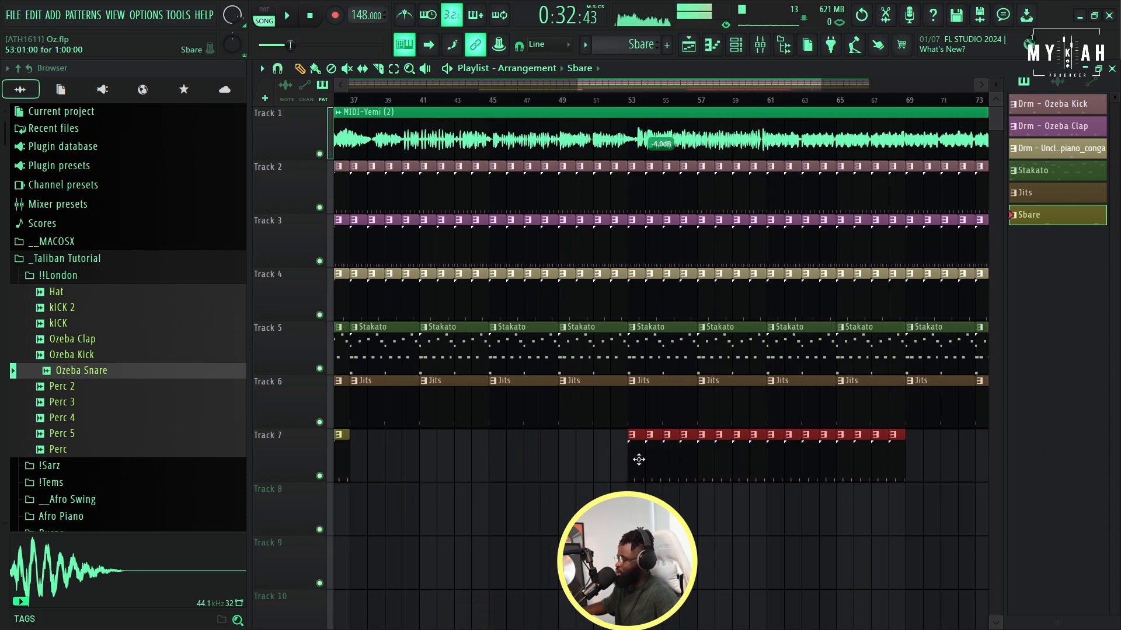
{"action": "left_click", "coordinate": [625, 104]}
{"action": "key", "text": "space"}
{"action": "scroll", "coordinate": [624, 103], "scroll_direction": "down", "scroll_amount": 4}
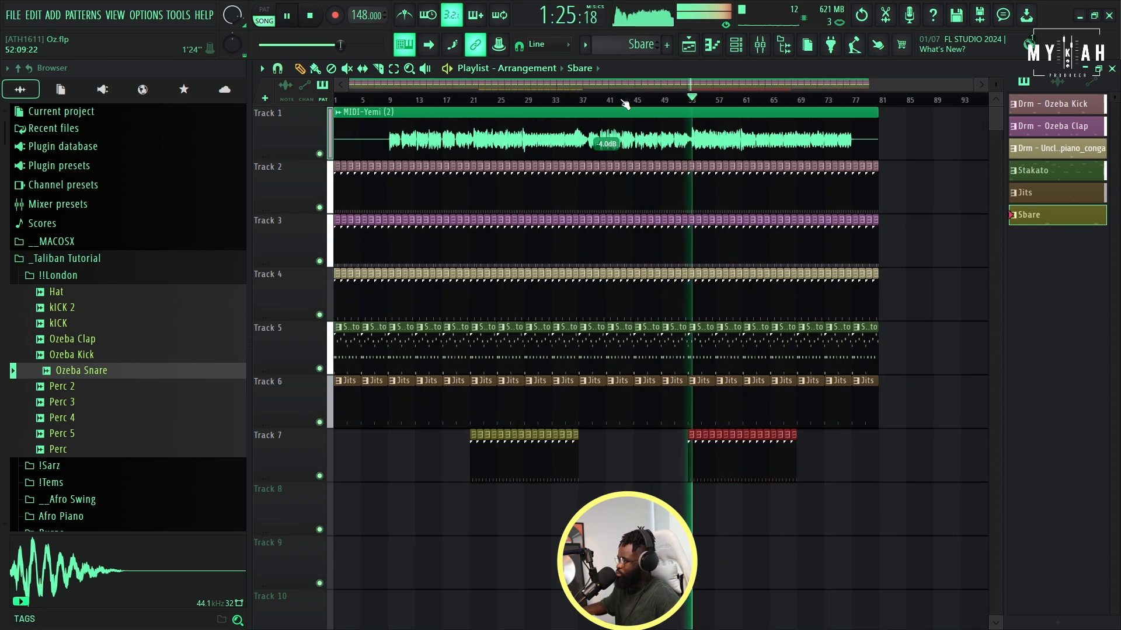
{"action": "key", "text": "space"}
Step: Add another Kontakt instrument channel and load Action Strikes - Ensemble.nki into it
{"action": "left_click", "coordinate": [730, 51]}
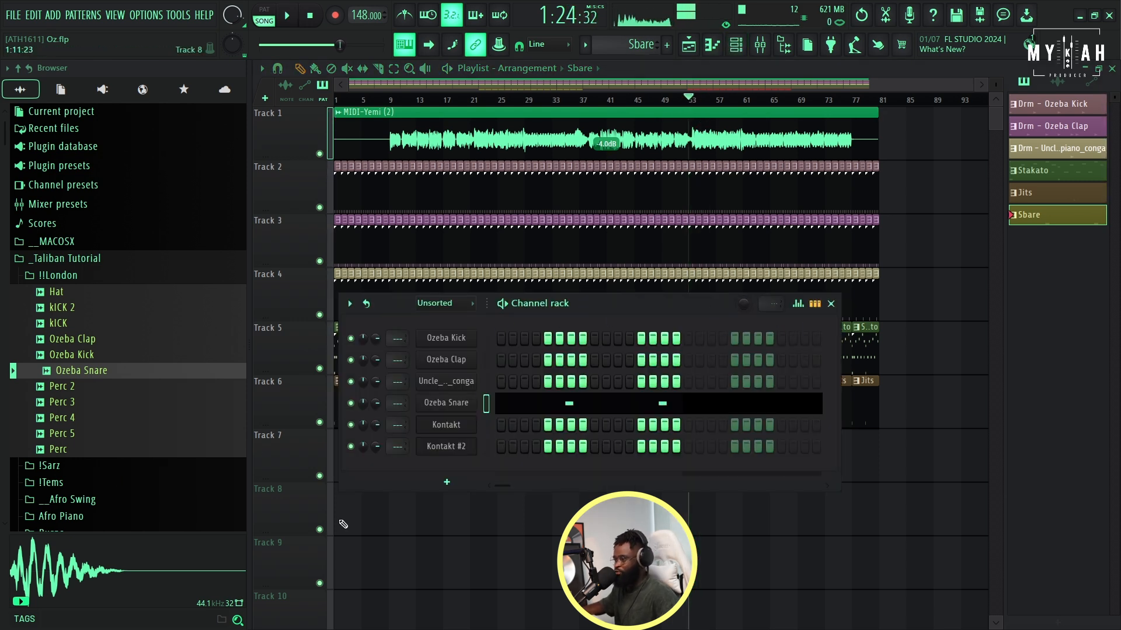
{"action": "left_click", "coordinate": [447, 482]}
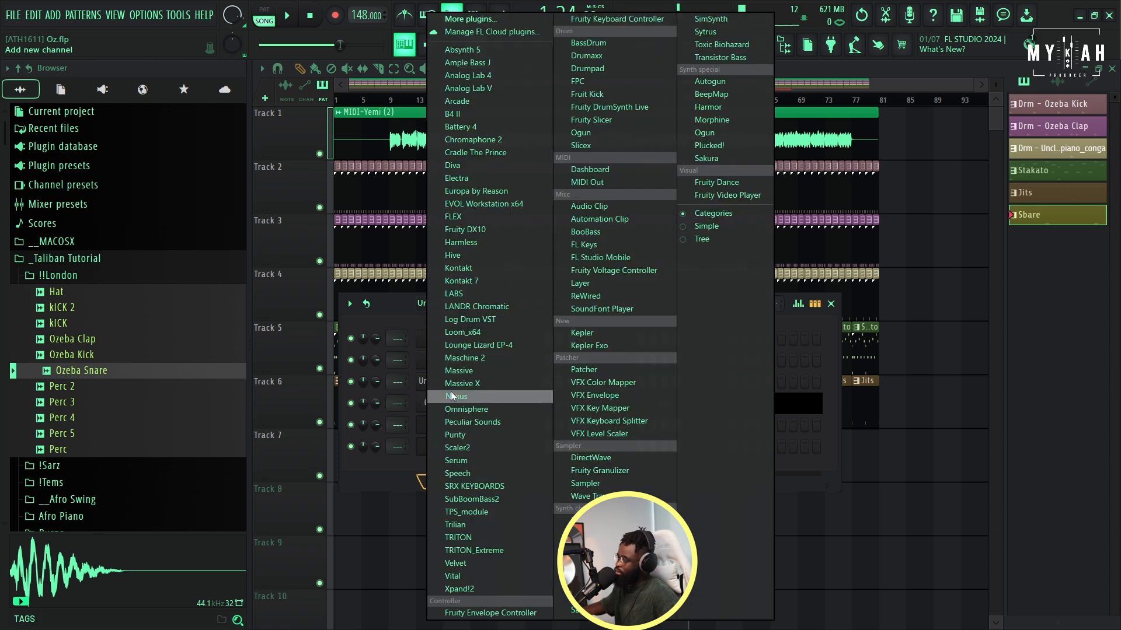
{"action": "left_click", "coordinate": [468, 268]}
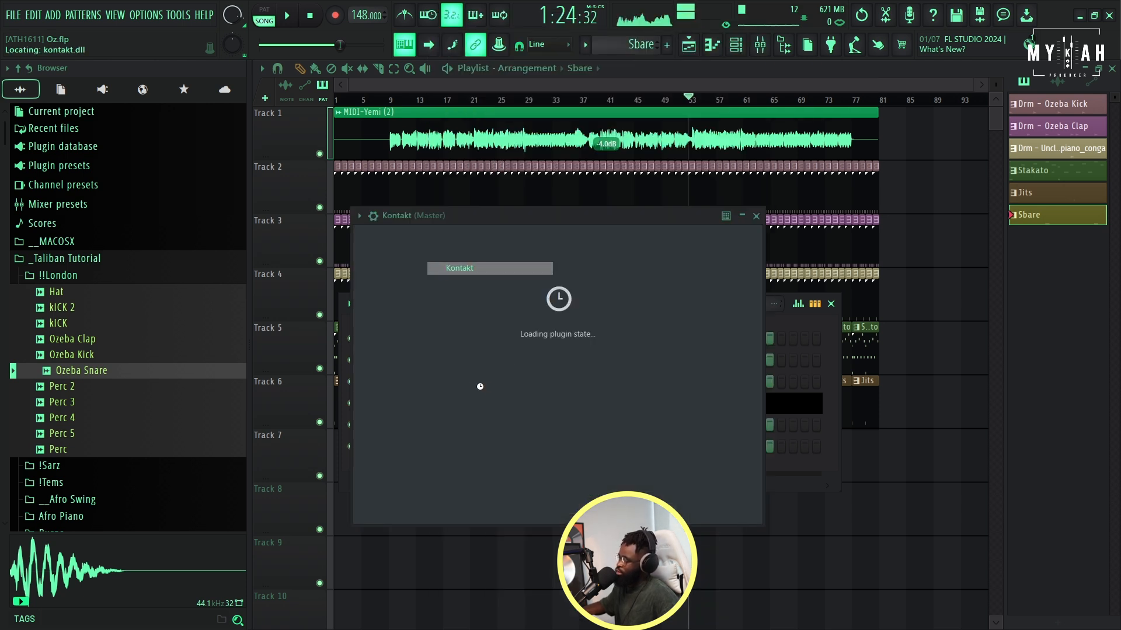
{"action": "left_click", "coordinate": [479, 447]}
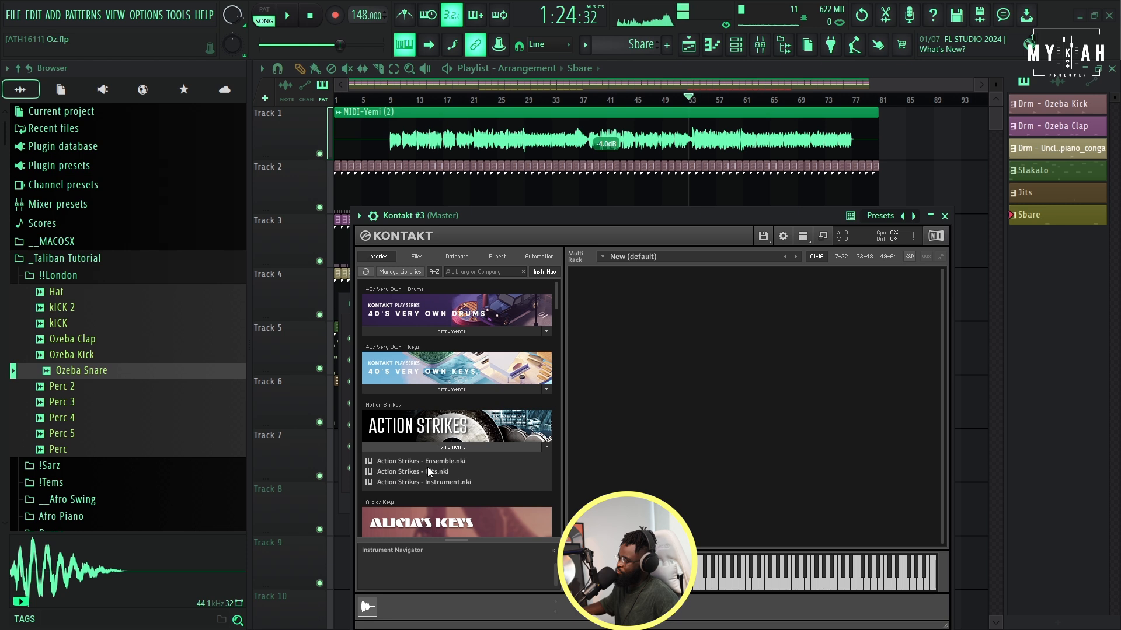
{"action": "left_click", "coordinate": [440, 461]}
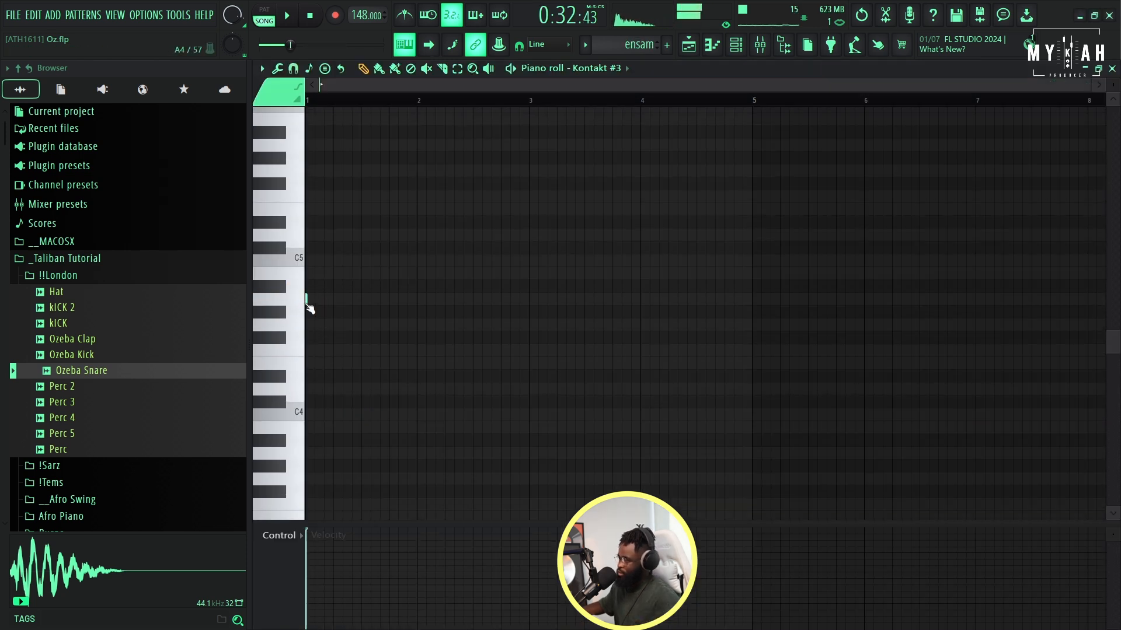
Step: Put an A4 hit in a new pattern named ensam and place it on Track 8 at bars 9, 21, 29, 37, 45, 53, 61 and 69
{"action": "key", "text": "space"}
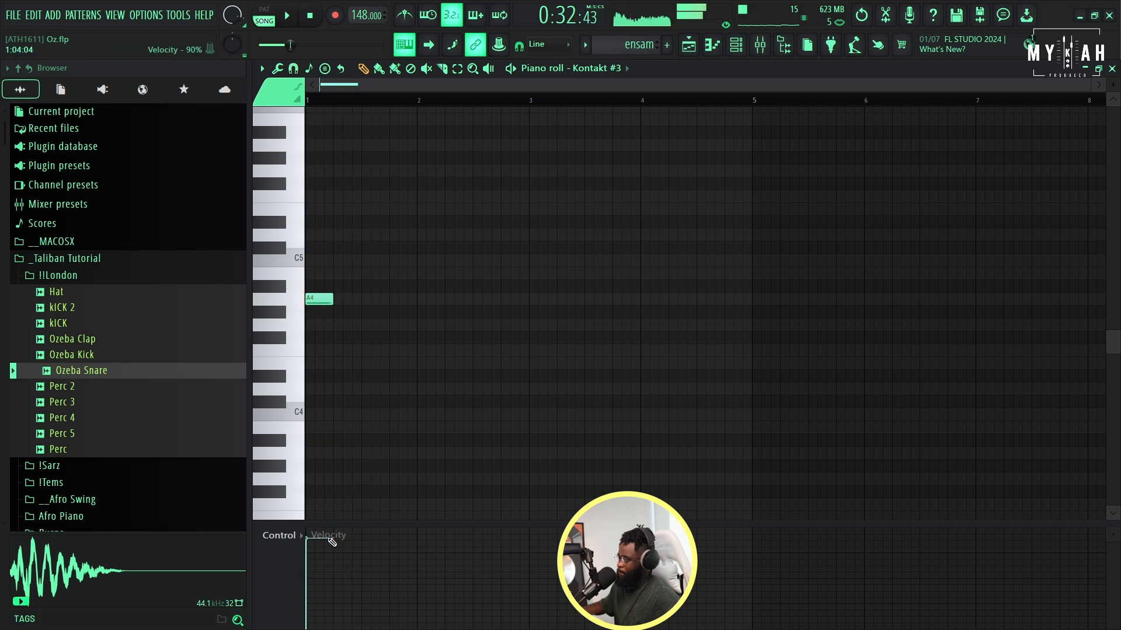
{"action": "key", "text": "F5"}
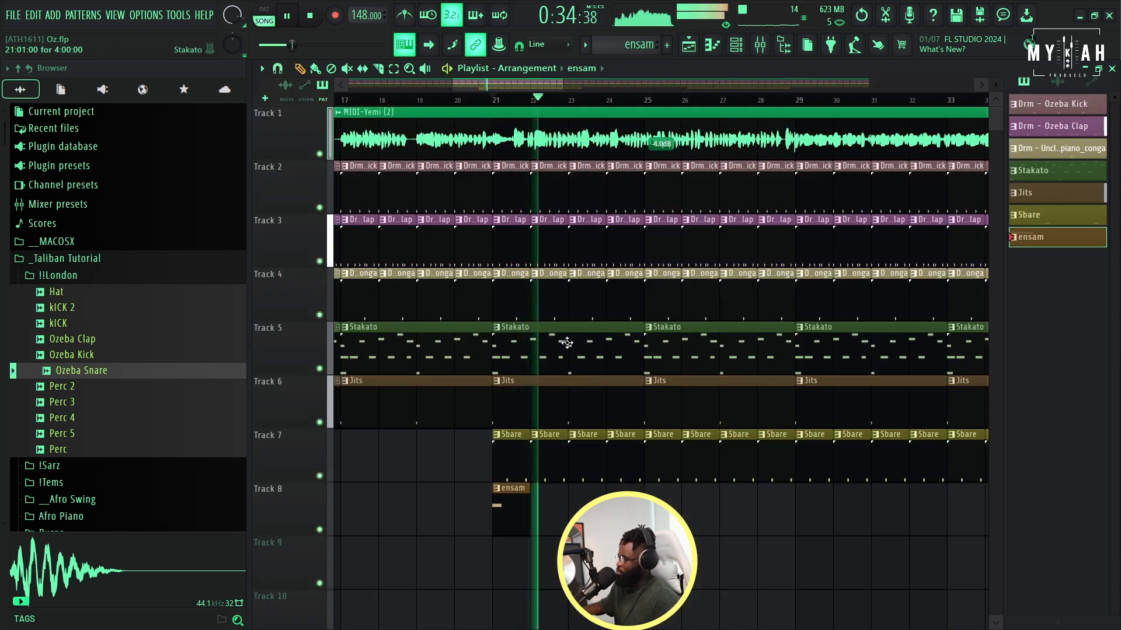
{"action": "scroll", "coordinate": [526, 114], "scroll_direction": "down", "scroll_amount": 5}
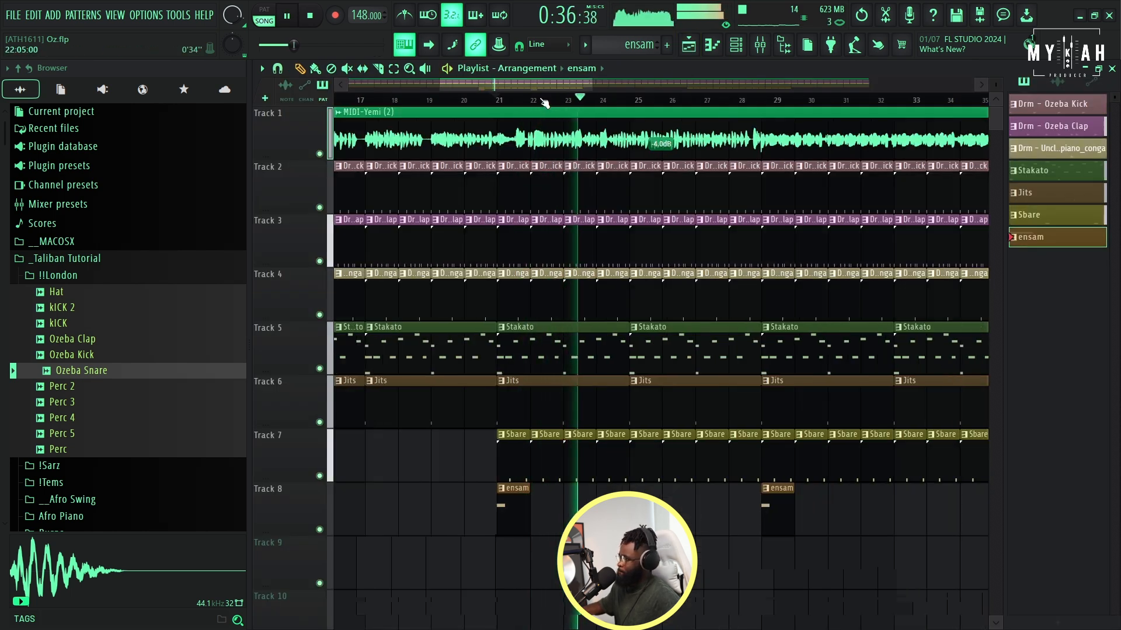
{"action": "left_click", "coordinate": [403, 514]}
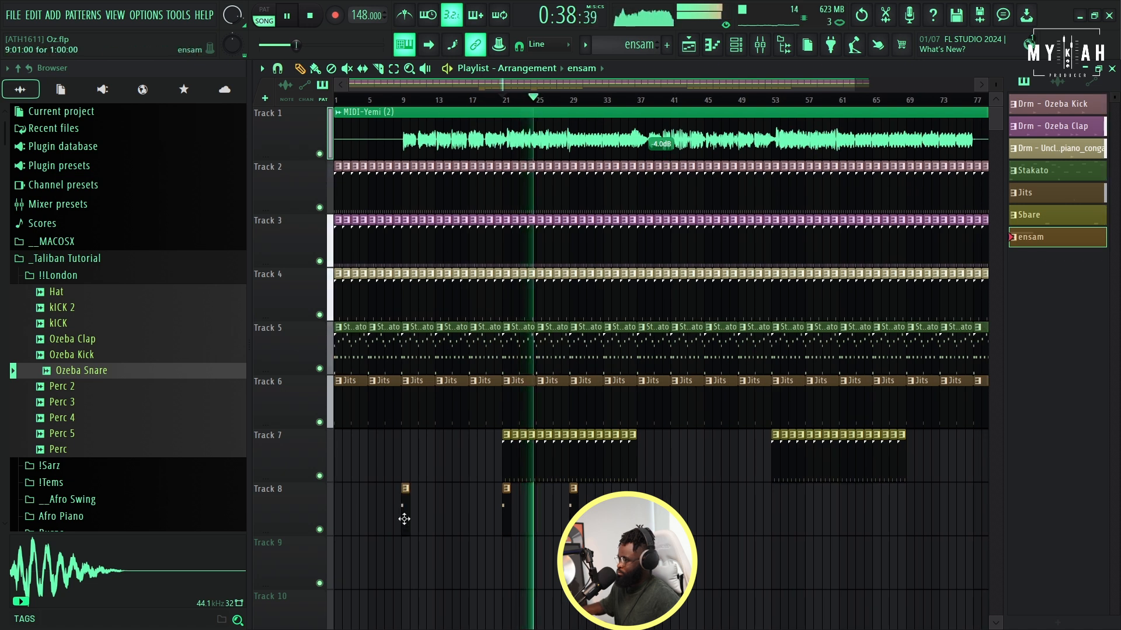
{"action": "left_click", "coordinate": [642, 514]}
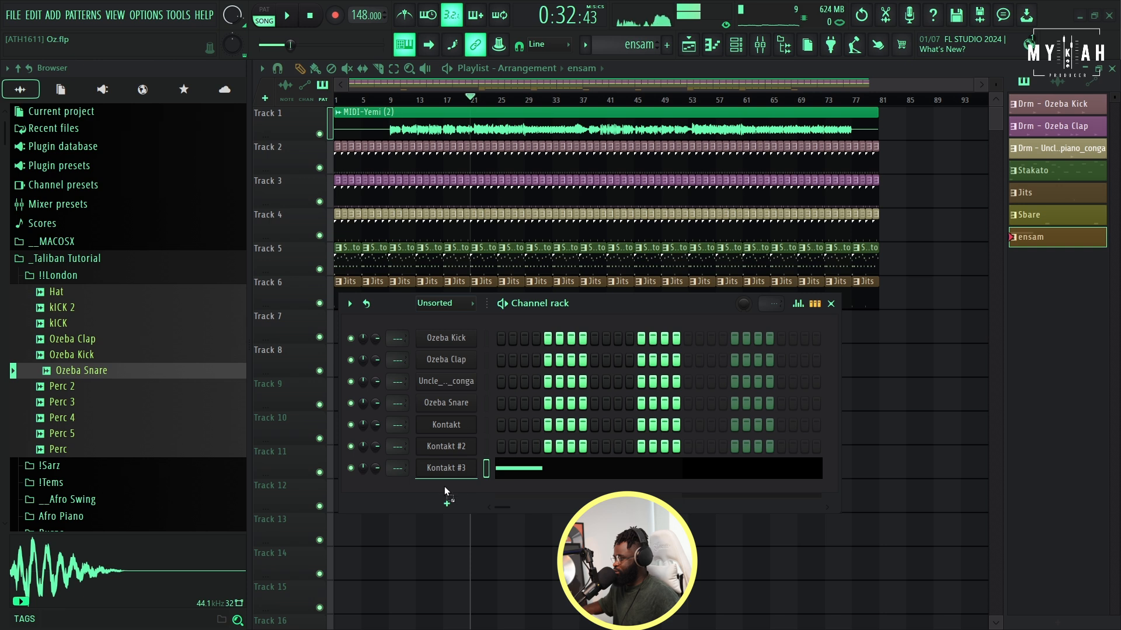
Step: Add the TRKTRN_DABF_One_Shot_Logdrum_Captown_C sample as a channel and enable its volume envelope with hold at 100%
{"action": "left_click_drag", "start_coordinate": [445, 487], "coordinate": [445, 489]}
{"action": "left_click", "coordinate": [445, 490]}
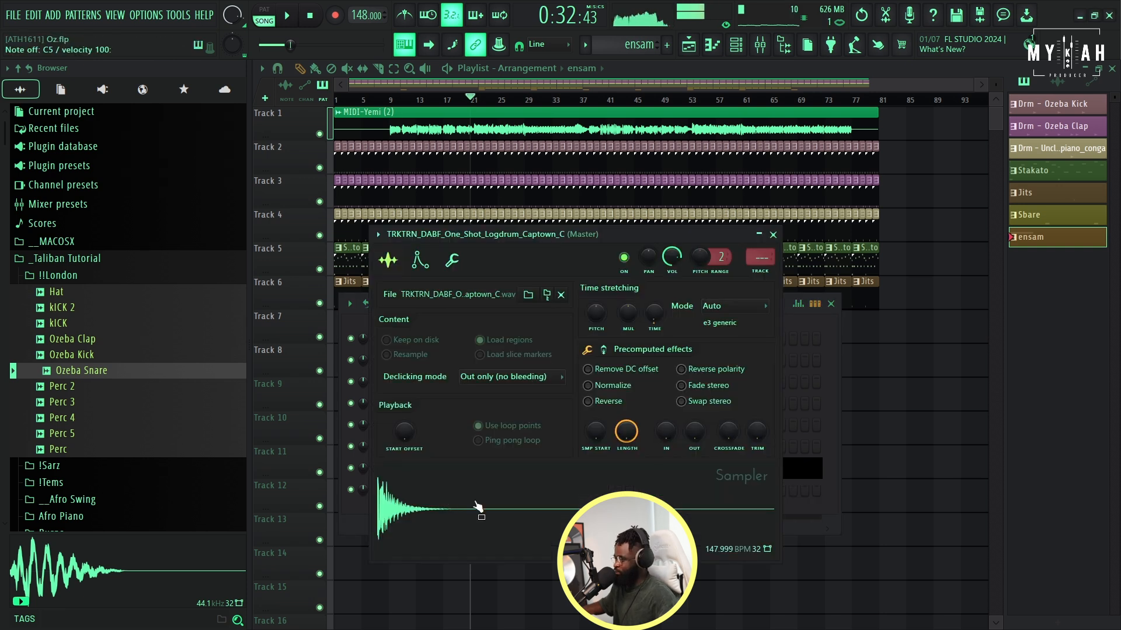
{"action": "left_click", "coordinate": [420, 260]}
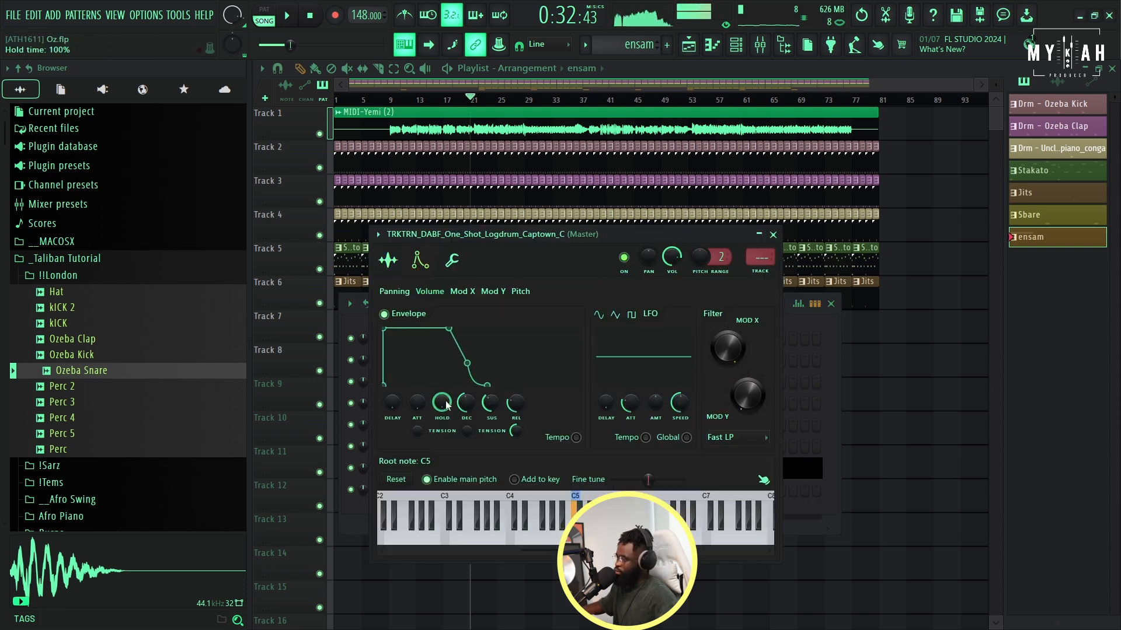
Step: Write a log drum melody starting on paired F4 notes in a new pattern named log and play the song
{"action": "key", "text": "F7"}
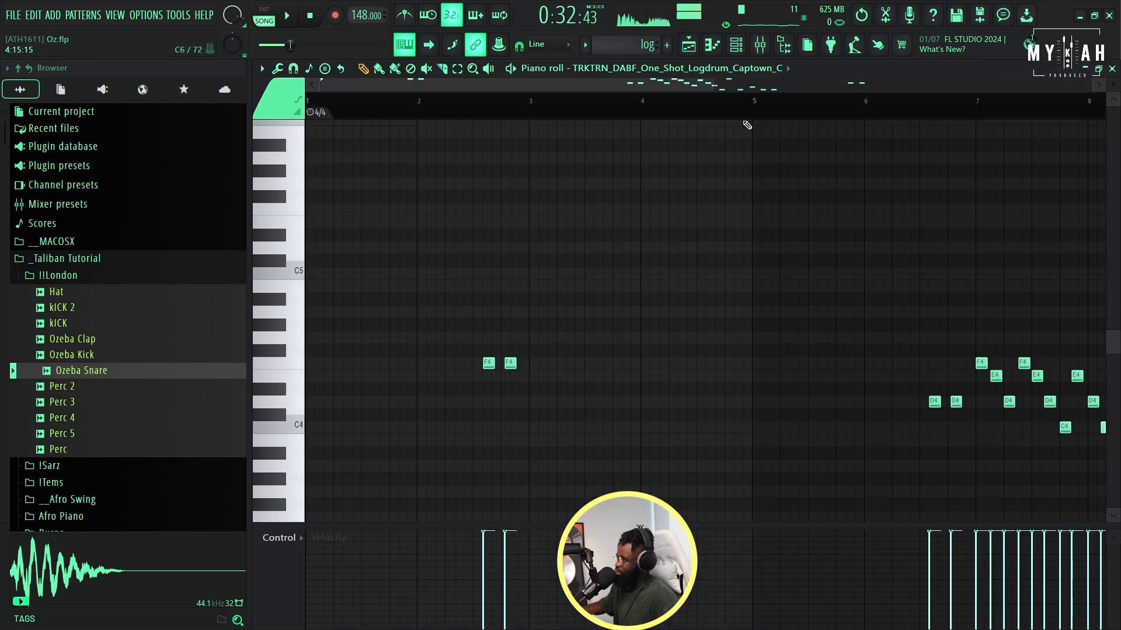
{"action": "key", "text": "space"}
{"action": "scroll", "coordinate": [762, 111], "scroll_direction": "down", "scroll_amount": 3}
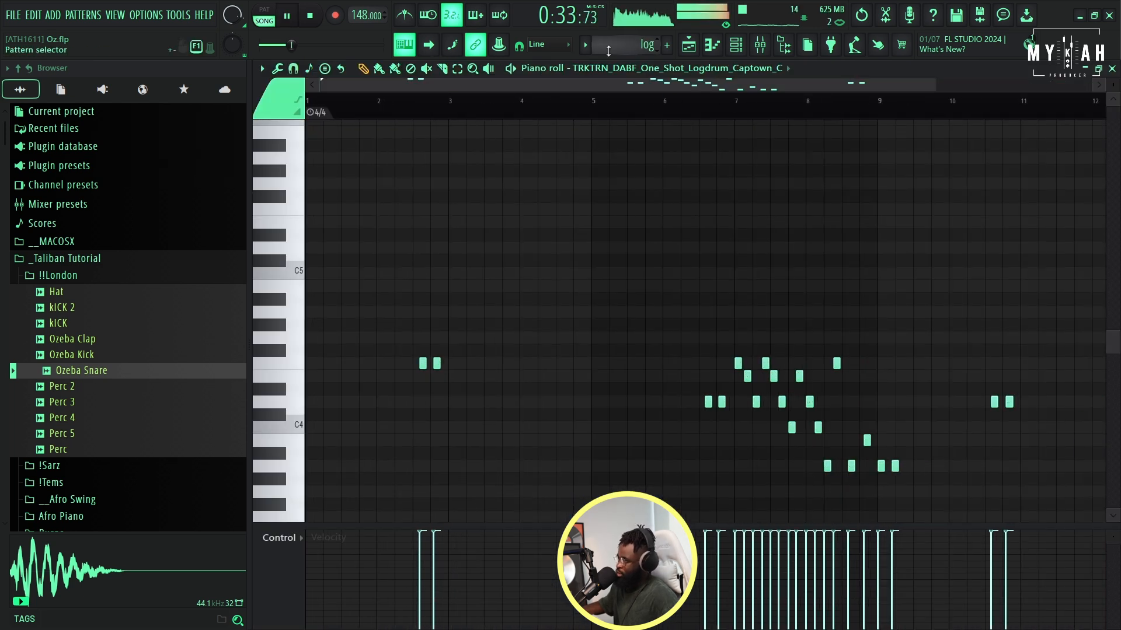
Step: Place the log pattern on Track 9 from bar 27 through bar 36 and play the arrangement from bar 27
{"action": "left_click", "coordinate": [690, 47]}
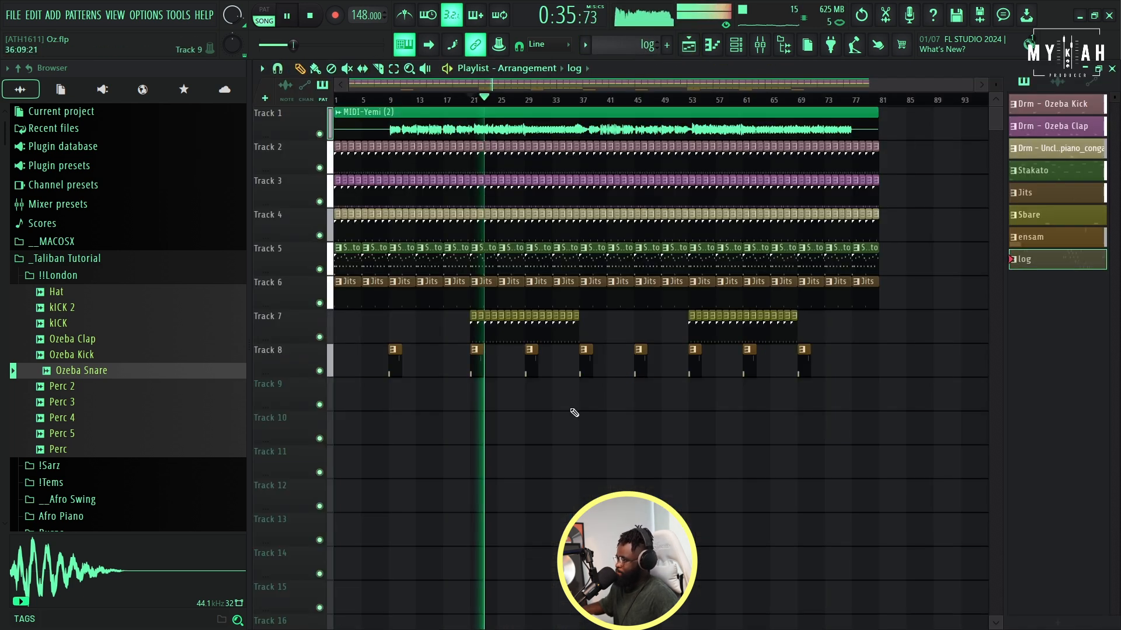
{"action": "key", "text": "space"}
{"action": "left_click", "coordinate": [475, 369]}
{"action": "left_click", "coordinate": [744, 46]}
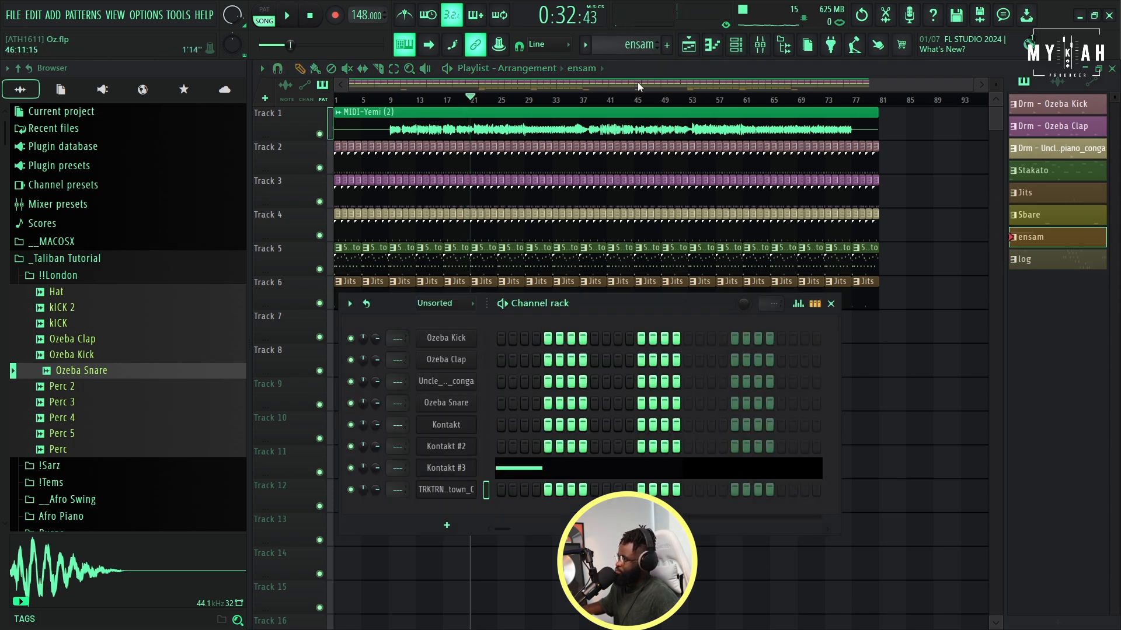
{"action": "left_click", "coordinate": [512, 100]}
{"action": "scroll", "coordinate": [520, 103], "scroll_direction": "up", "scroll_amount": 5}
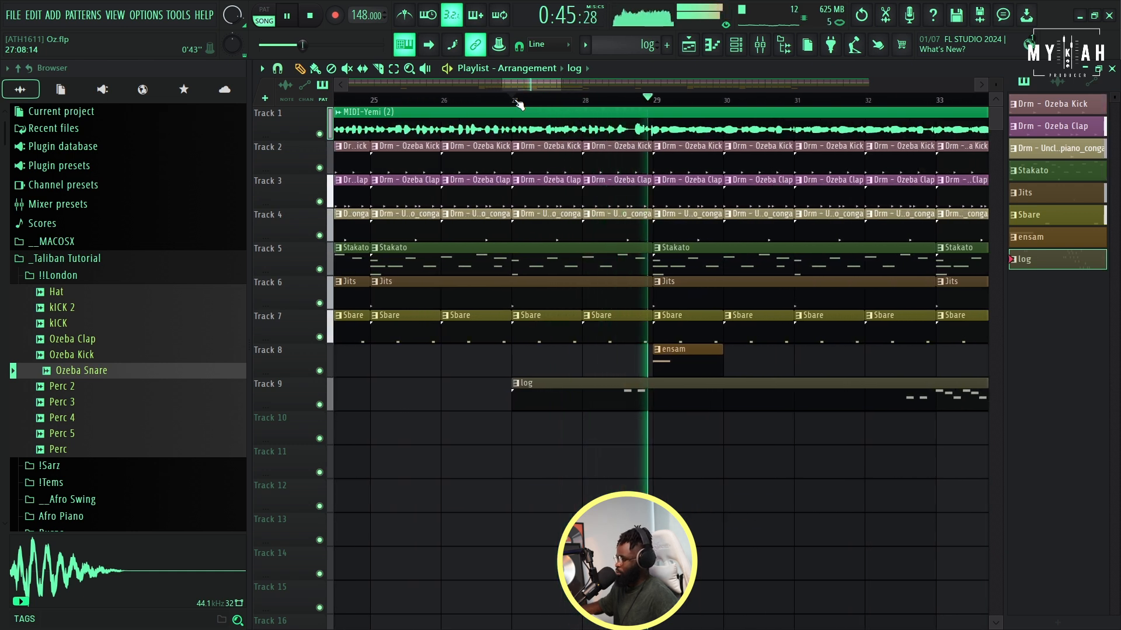
{"action": "scroll", "coordinate": [520, 104], "scroll_direction": "down", "scroll_amount": 3}
{"action": "scroll", "coordinate": [520, 104], "scroll_direction": "down", "scroll_amount": 1}
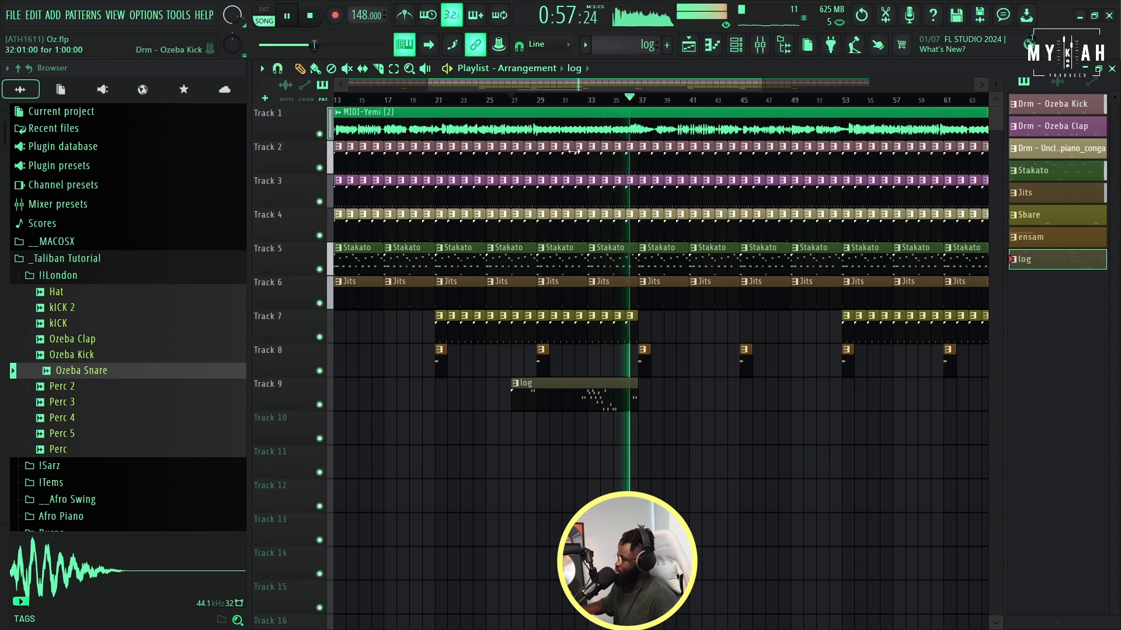
{"action": "scroll", "coordinate": [620, 102], "scroll_direction": "down", "scroll_amount": 1}
{"action": "scroll", "coordinate": [620, 101], "scroll_direction": "down", "scroll_amount": 2}
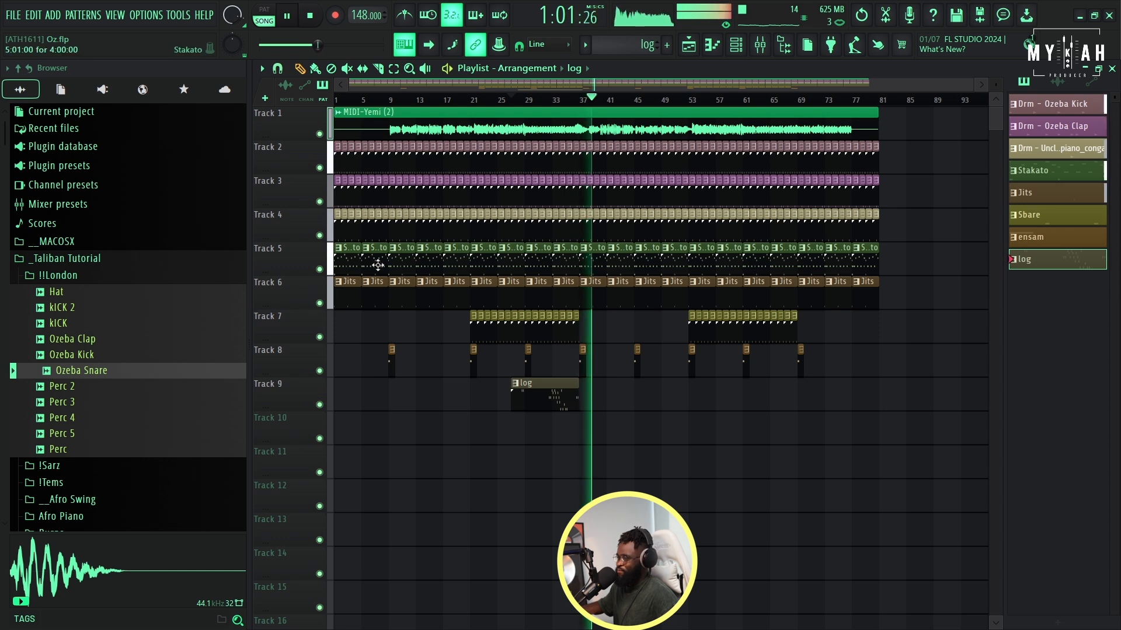
{"action": "key", "text": "space"}
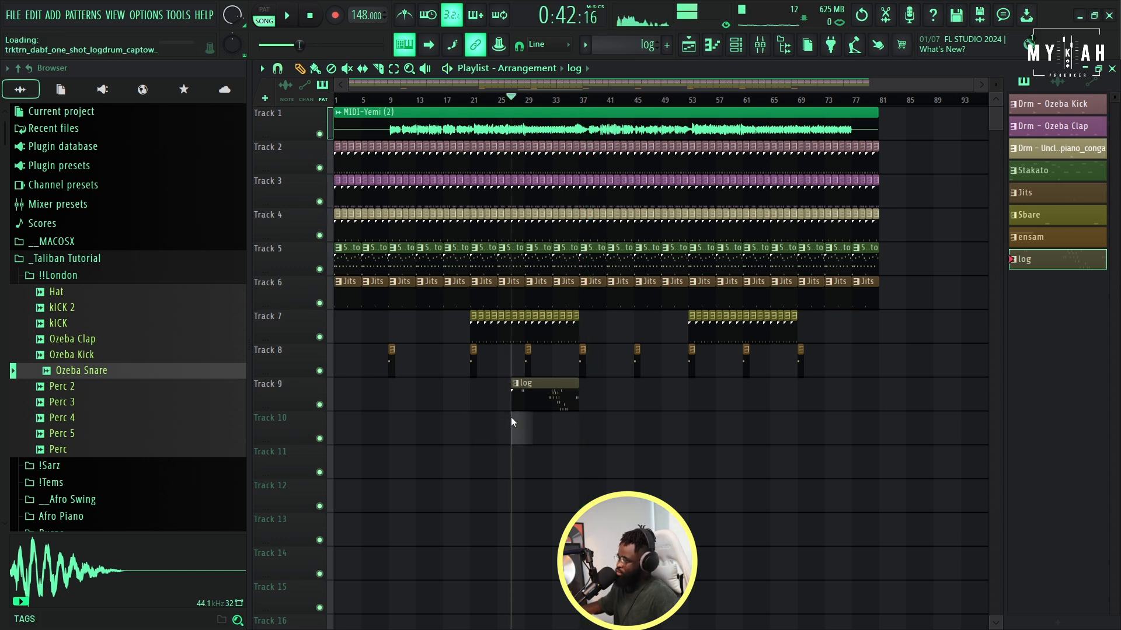
Step: Add the Ozeba Fill sample to Track 10, position it at bar 28 and play it with the arrangement
{"action": "left_click_drag", "start_coordinate": [511, 421], "coordinate": [512, 421]}
{"action": "scroll", "coordinate": [519, 105], "scroll_direction": "up", "scroll_amount": 5}
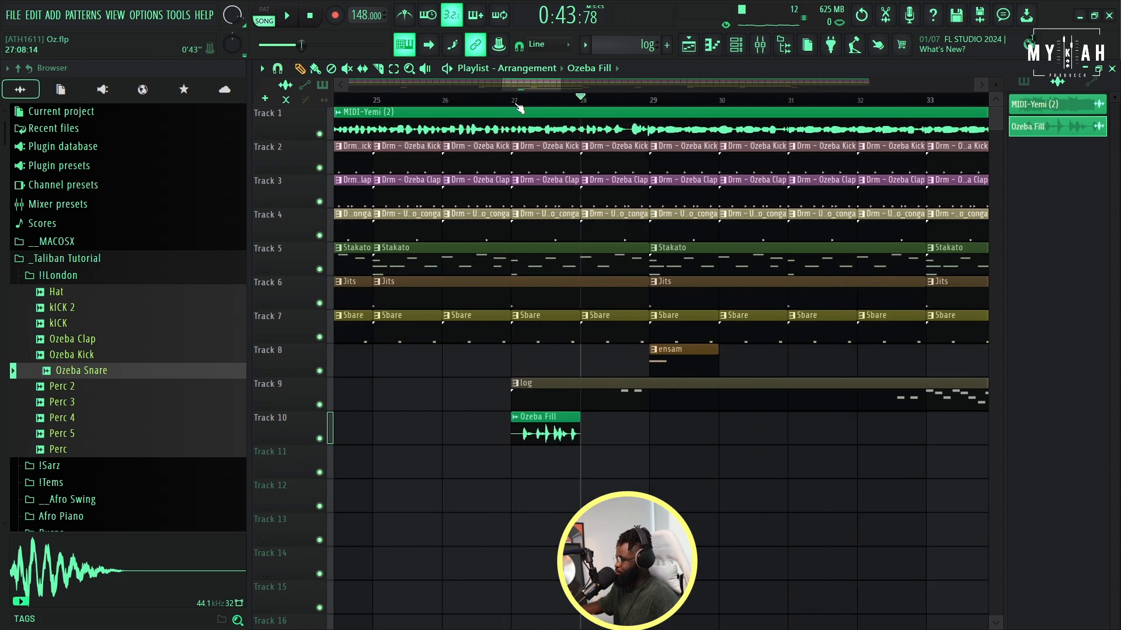
{"action": "key", "text": "space"}
{"action": "scroll", "coordinate": [444, 104], "scroll_direction": "up", "scroll_amount": 2}
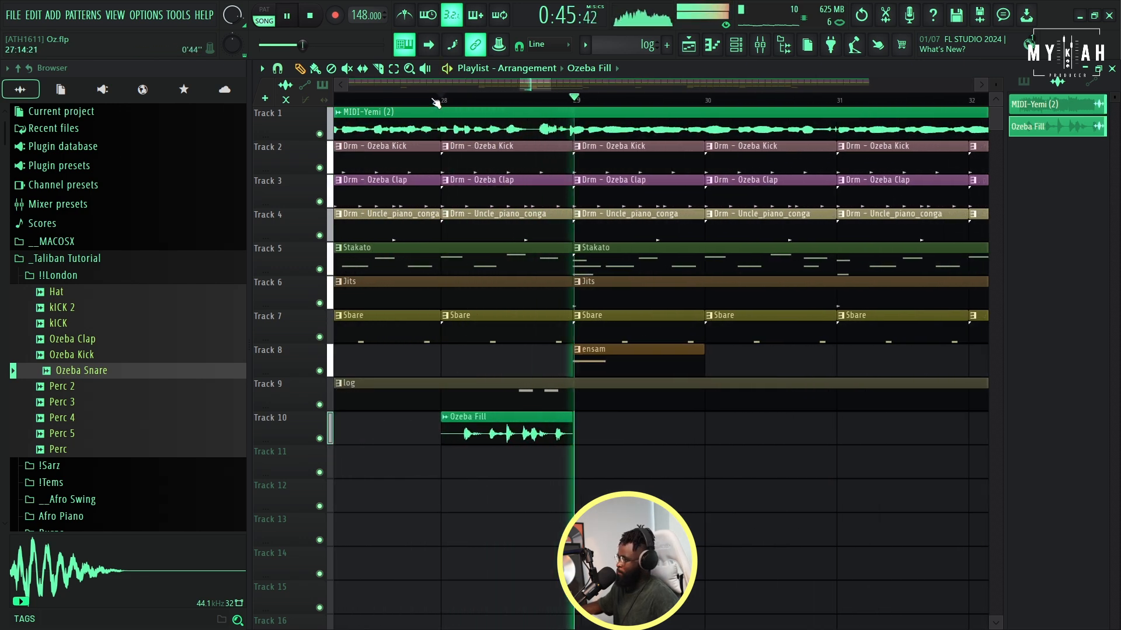
{"action": "scroll", "coordinate": [436, 104], "scroll_direction": "down", "scroll_amount": 2}
{"action": "key", "text": "space"}
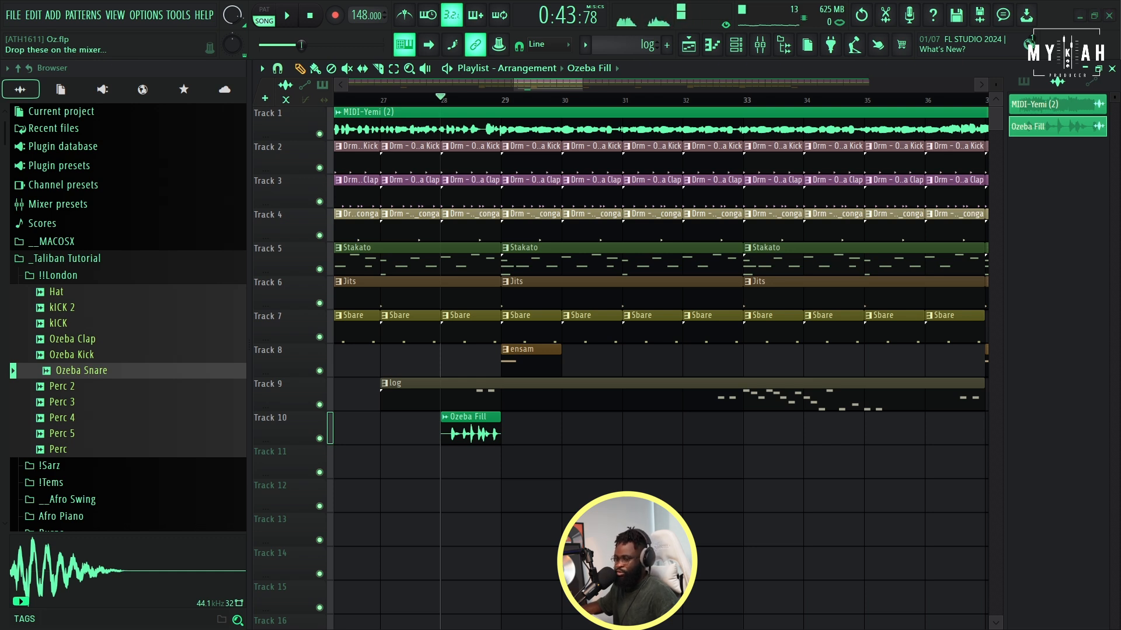
Step: Add DSP_SS_112_cymbal_crash_sete to Track 11 at bar 27, stretch it to 4 bars, lower its gain and play it
{"action": "left_click_drag", "start_coordinate": [0, 362], "coordinate": [713, 228]}
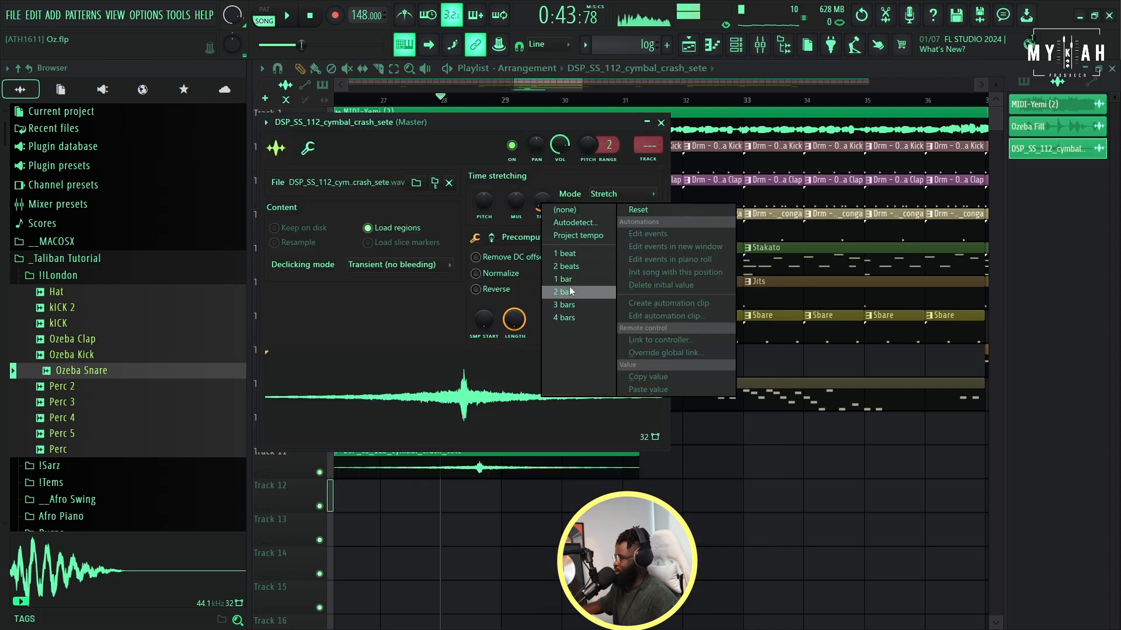
{"action": "left_click", "coordinate": [563, 318]}
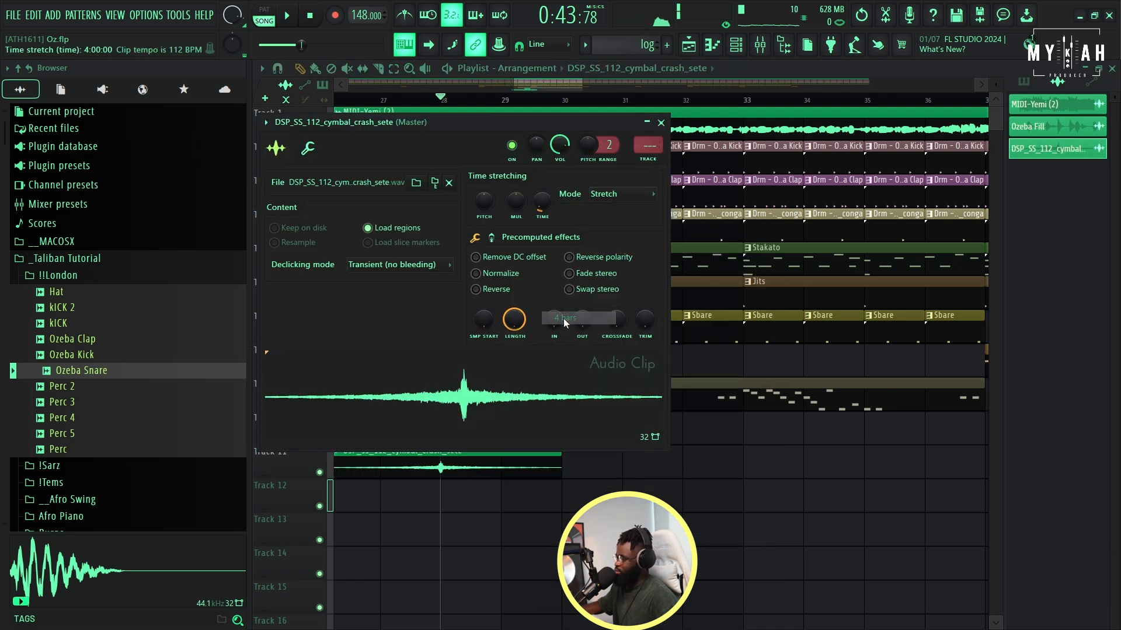
{"action": "key", "text": "Escape"}
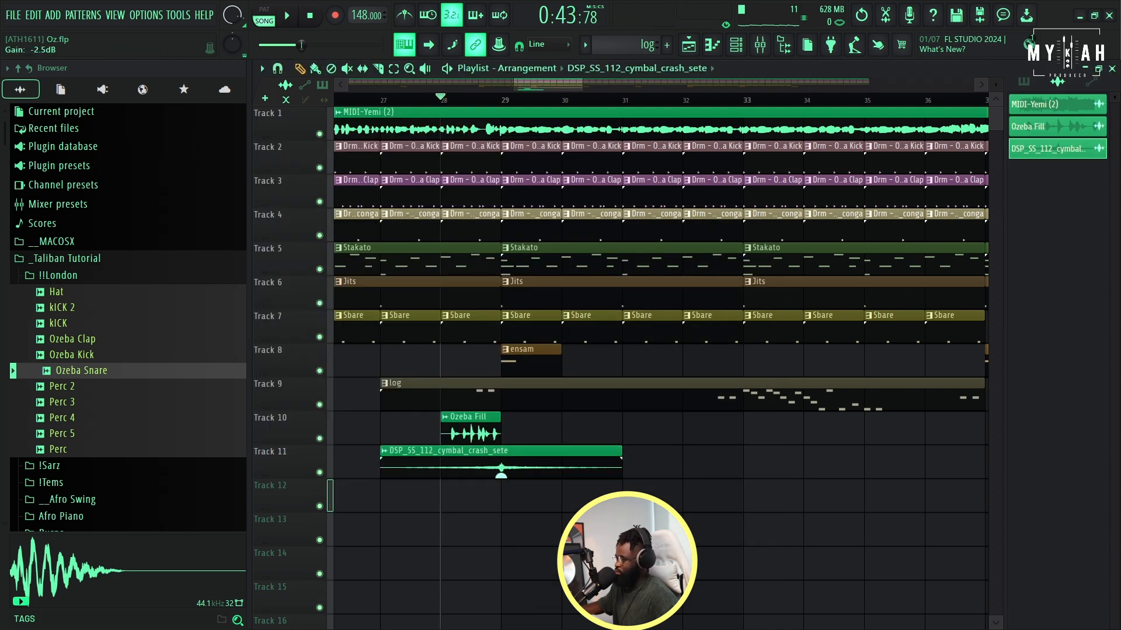
{"action": "key", "text": "space"}
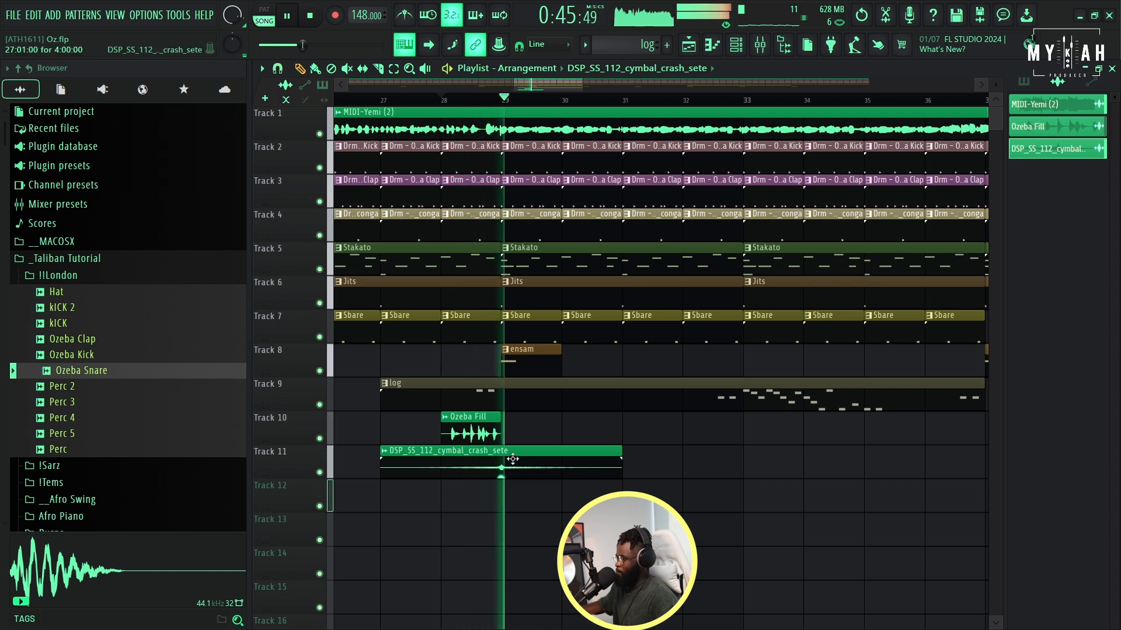
Step: Copy the Ozeba Fill to bar 36 and the crash to bar 35, and repeat the Tracks 9 to 11 clips from bar 59
{"action": "scroll", "coordinate": [524, 104], "scroll_direction": "down", "scroll_amount": 5}
{"action": "scroll", "coordinate": [524, 104], "scroll_direction": "up", "scroll_amount": 4}
{"action": "left_click", "coordinate": [505, 418]}
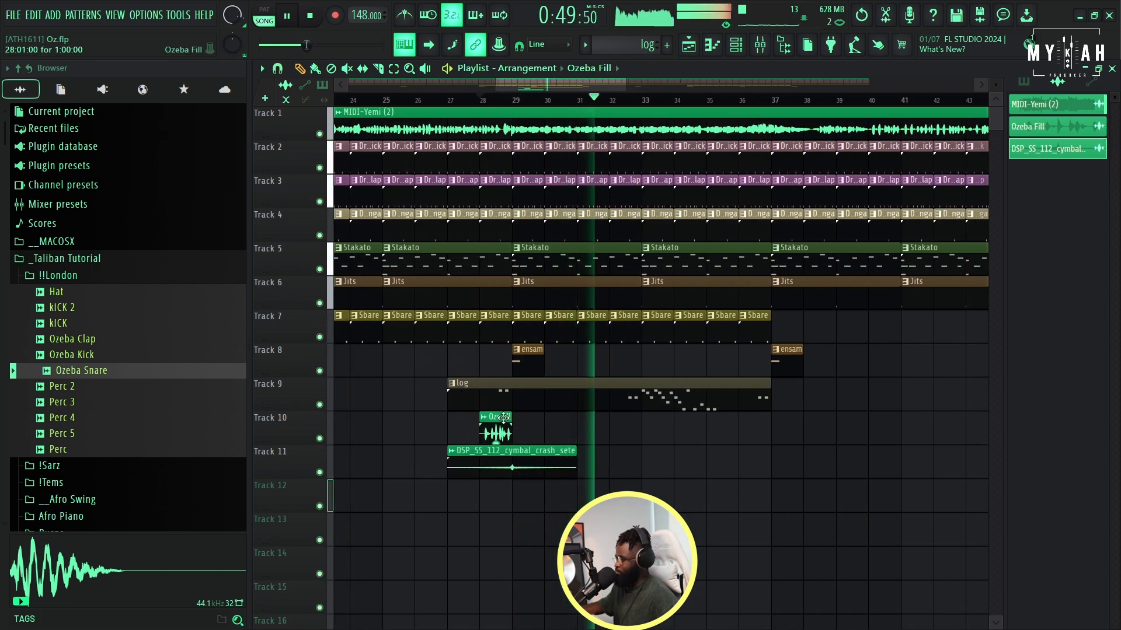
{"action": "left_click_drag", "start_coordinate": [503, 418], "coordinate": [763, 419]}
{"action": "left_click_drag", "start_coordinate": [535, 453], "coordinate": [792, 455]}
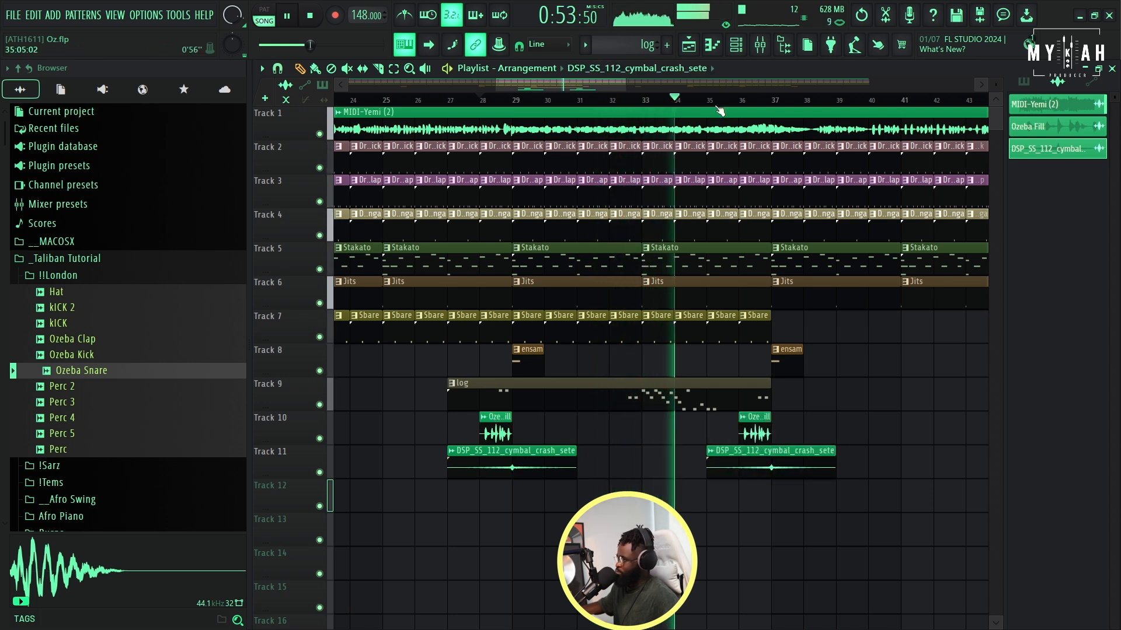
{"action": "scroll", "coordinate": [719, 109], "scroll_direction": "down", "scroll_amount": 8}
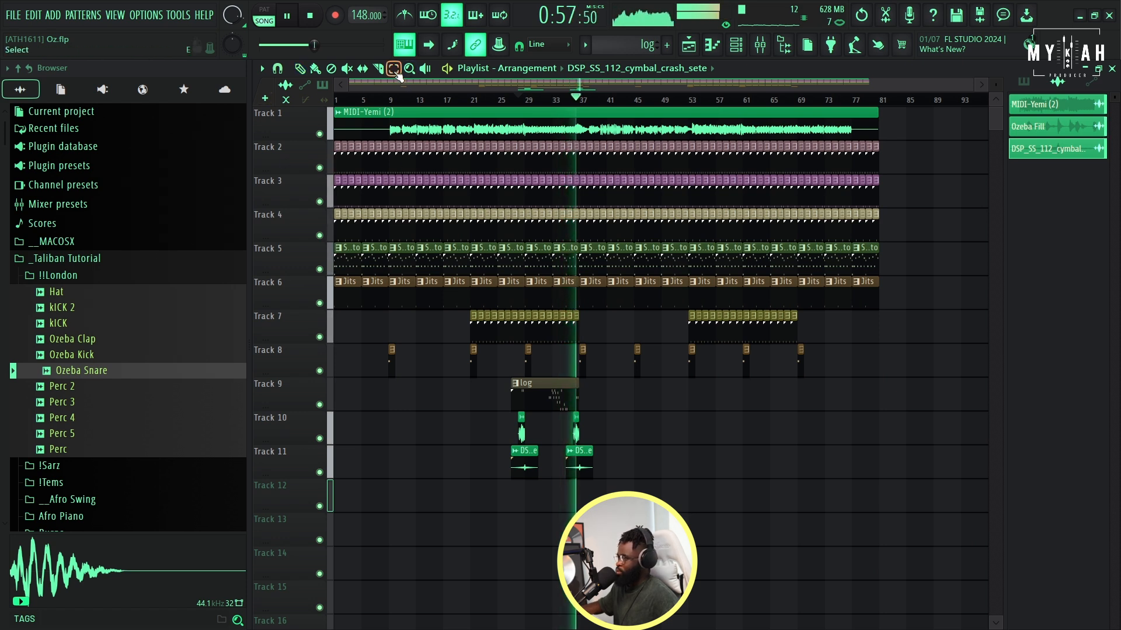
{"action": "left_click_drag", "start_coordinate": [500, 410], "coordinate": [596, 476]}
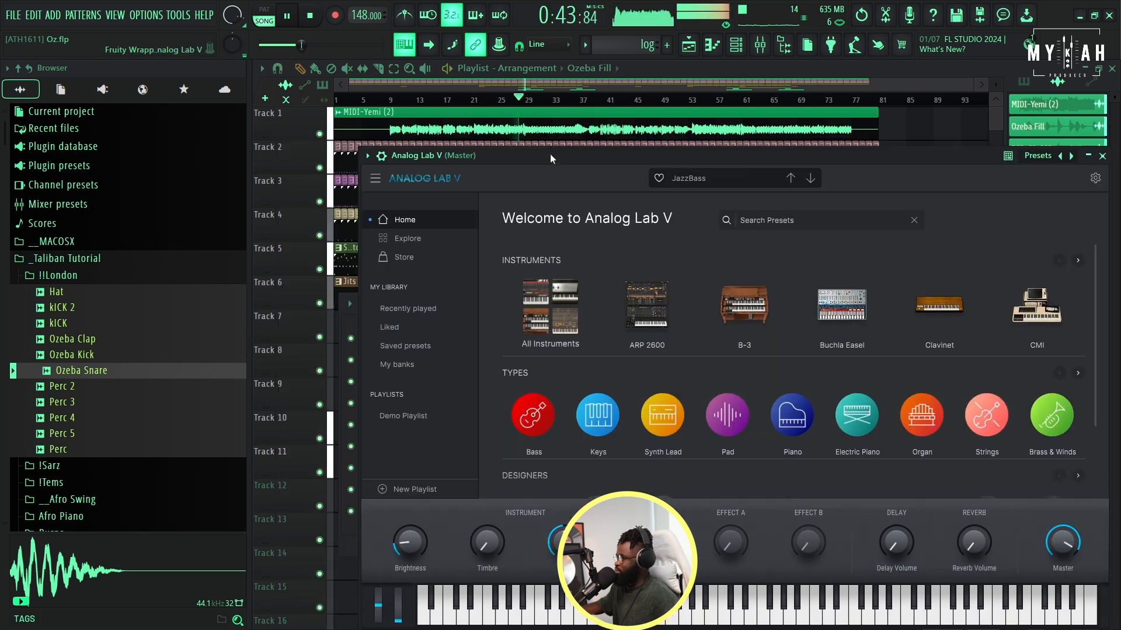
Step: Stop playback and create a new green pattern named Bass for the Analog Lab V JazzBass instrument
{"action": "key", "text": "space"}
{"action": "left_click_drag", "start_coordinate": [561, 155], "coordinate": [463, 138]}
{"action": "mouse_move", "coordinate": [568, 288]}
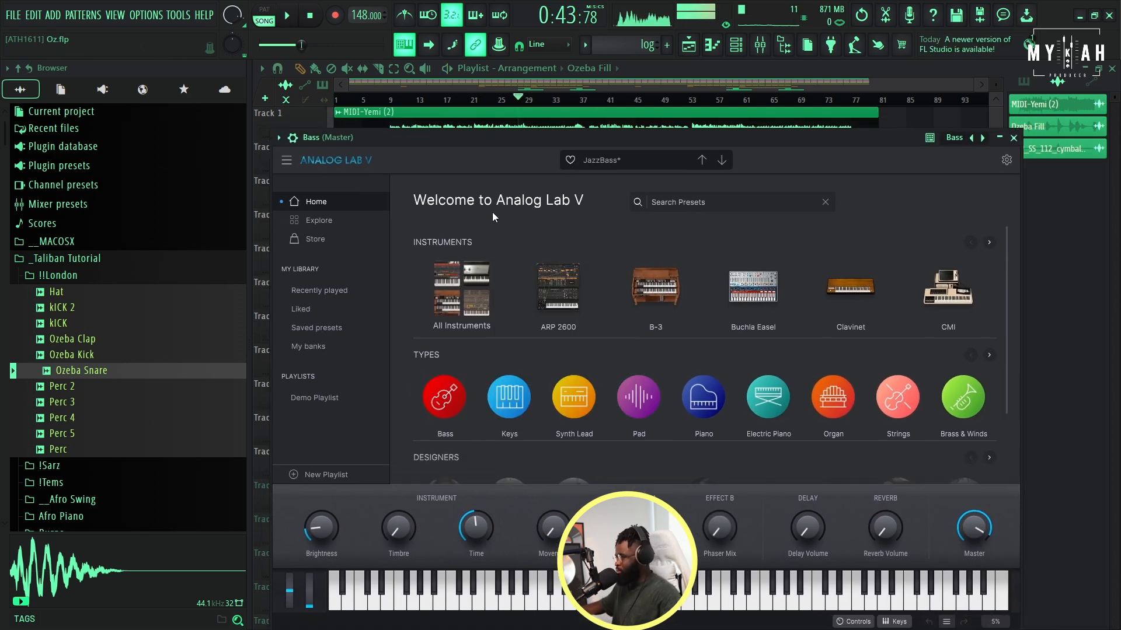
{"action": "left_click", "coordinate": [585, 44]}
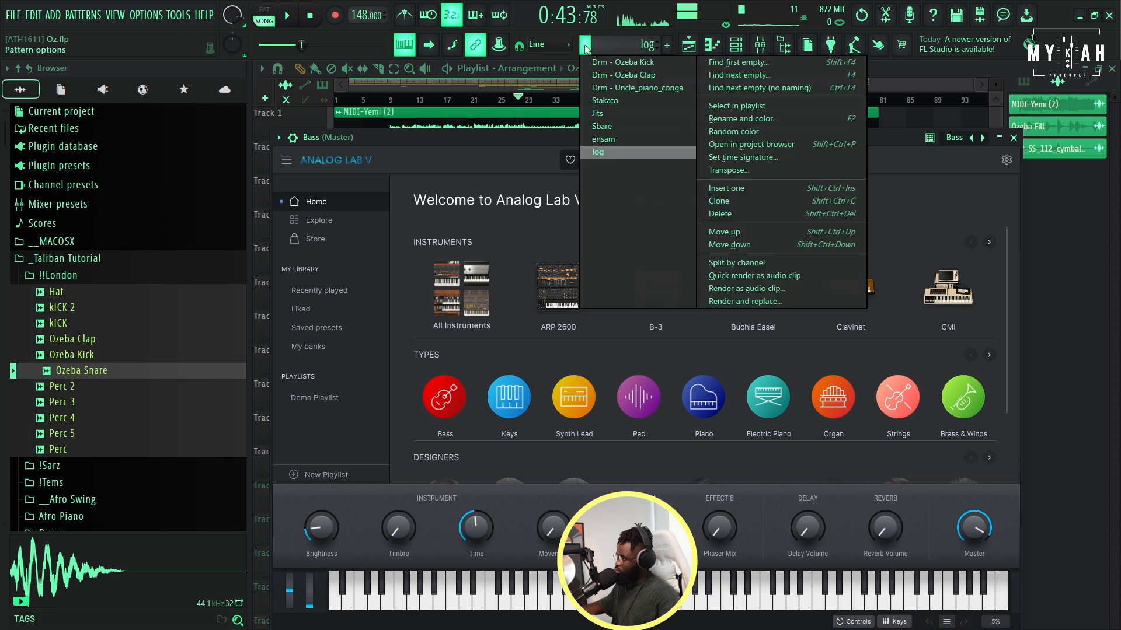
{"action": "left_click", "coordinate": [727, 63]}
{"action": "key", "text": "Caps_Lock"}
{"action": "type", "text": "B"}
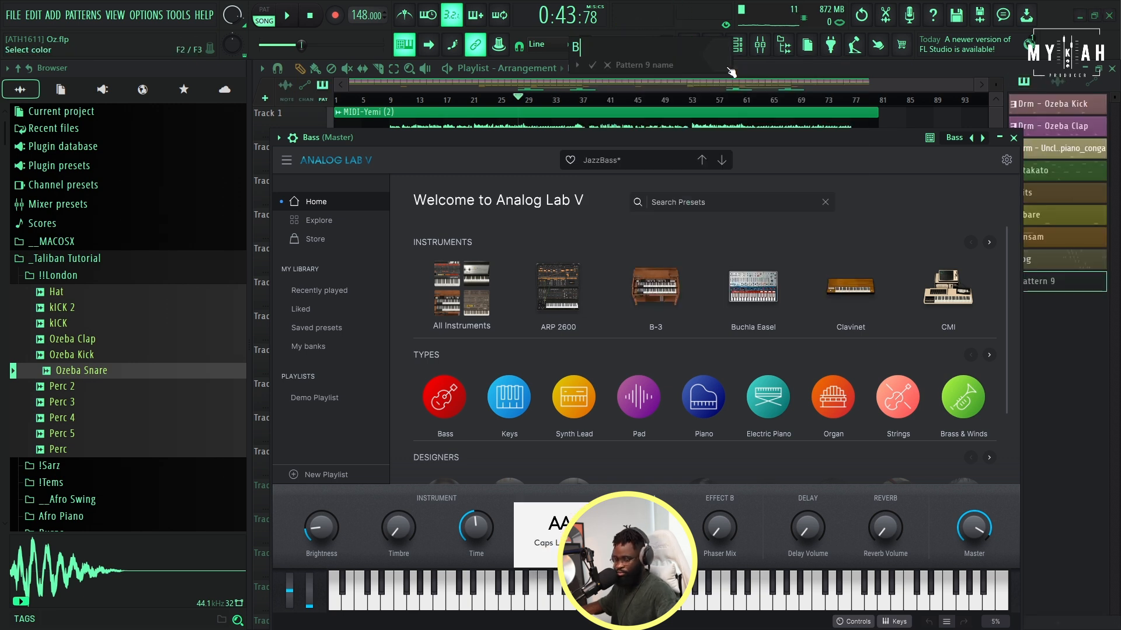
{"action": "type", "text": "ass"}
{"action": "left_click", "coordinate": [722, 62]}
{"action": "left_click", "coordinate": [797, 225]}
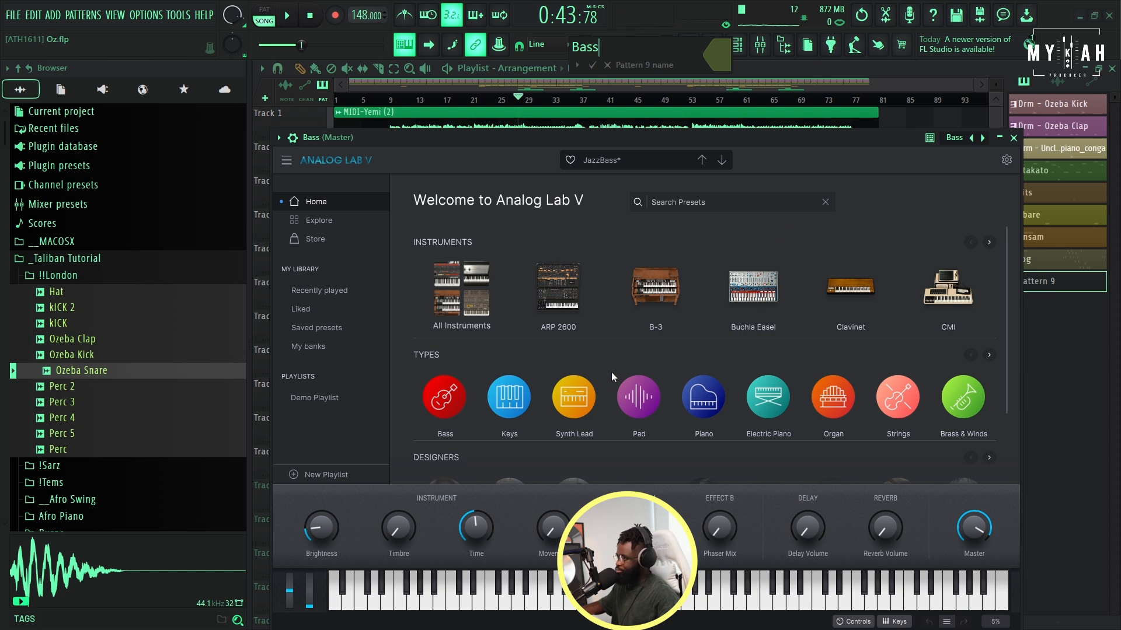
{"action": "key", "text": "Return"}
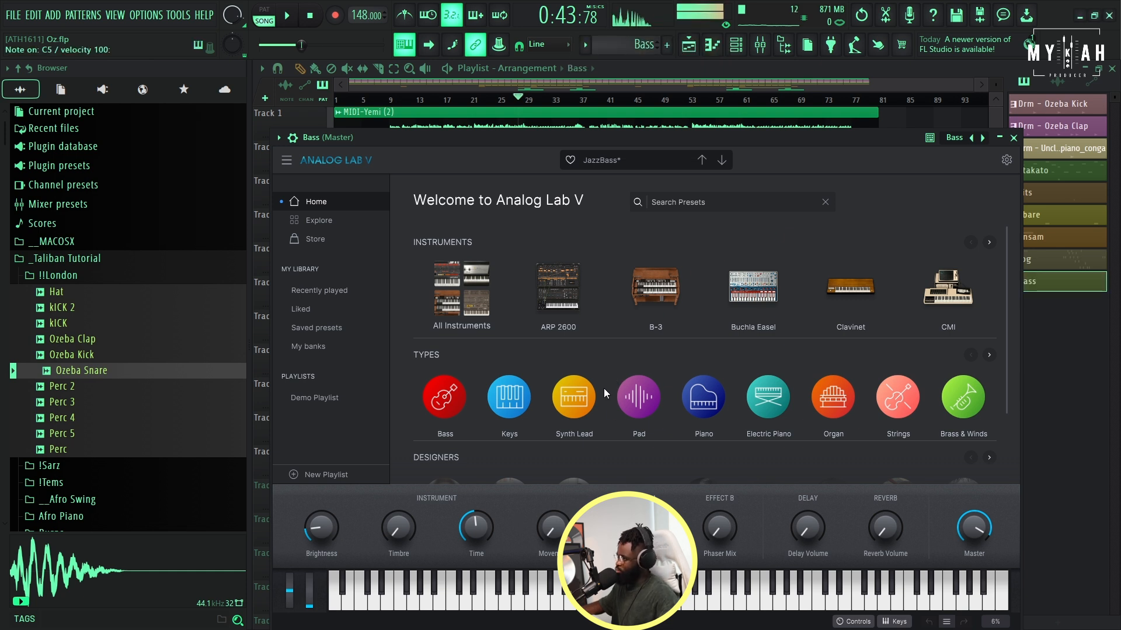
Step: Write a four-bar bass line using B3, G3, D3 and F3 notes in the Bass pattern and play it
{"action": "left_click", "coordinate": [564, 85]}
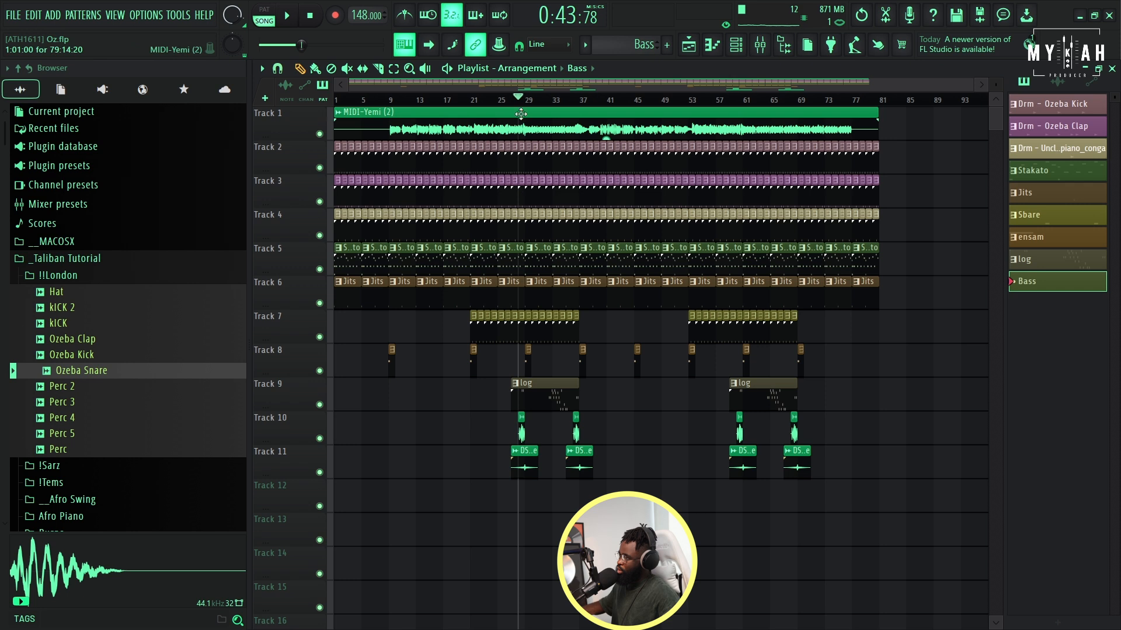
{"action": "scroll", "coordinate": [521, 114], "scroll_direction": "up", "scroll_amount": 5, "text": "ctrl"}
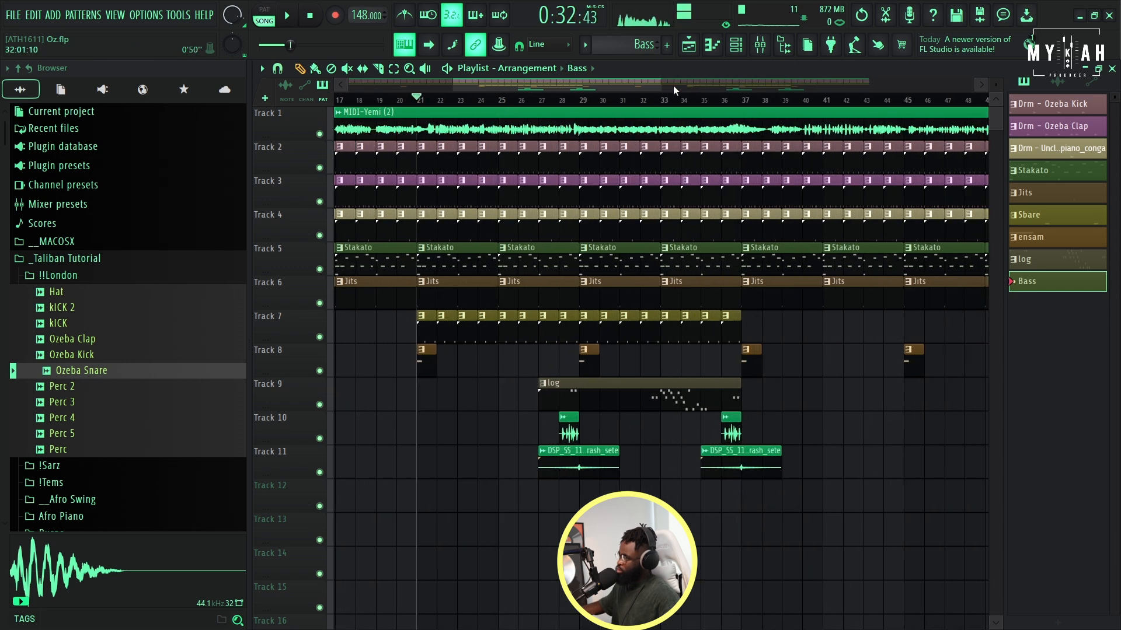
{"action": "left_click", "coordinate": [736, 44]}
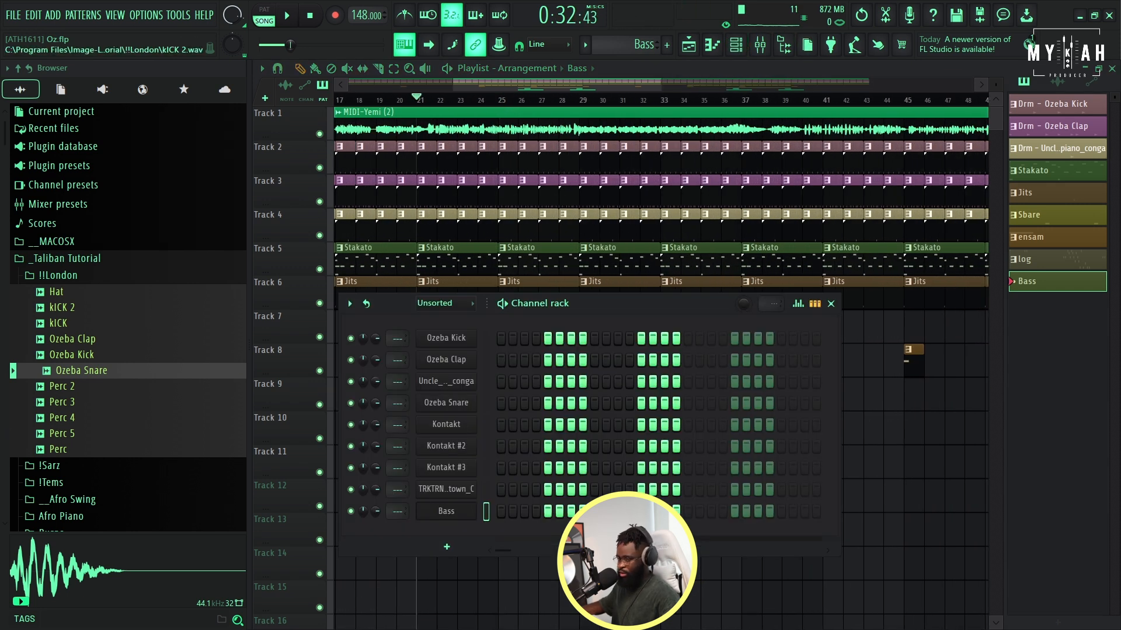
{"action": "key", "text": "F7"}
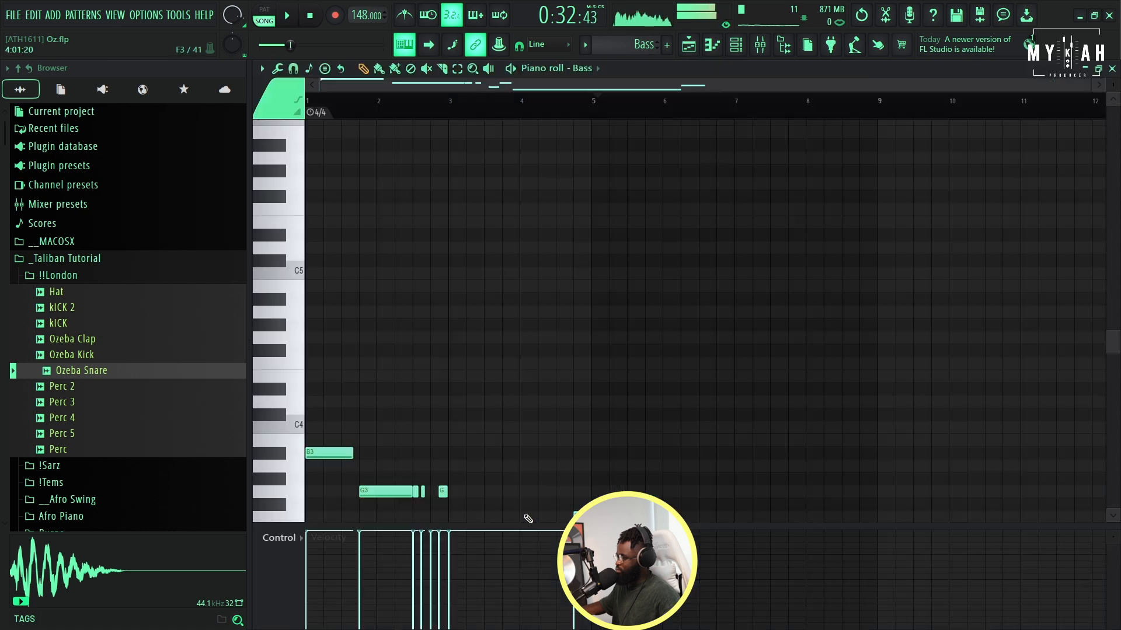
{"action": "left_click", "coordinate": [277, 35]}
{"action": "key", "text": "space"}
{"action": "scroll", "coordinate": [468, 325], "scroll_direction": "down", "scroll_amount": 5}
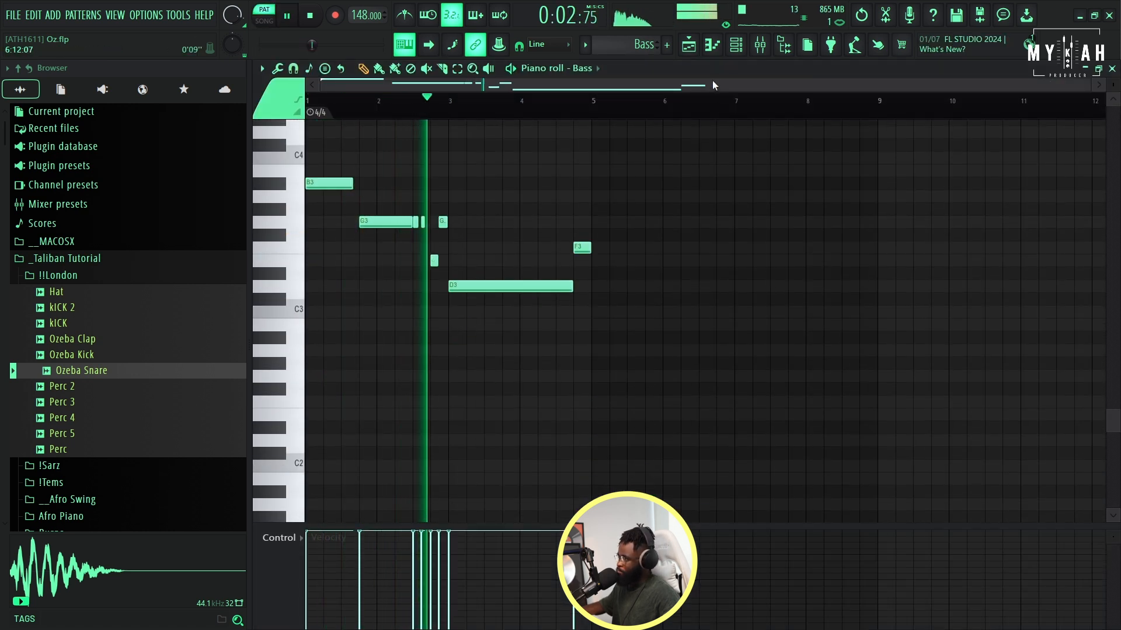
Step: Route the Bass channel to mixer track 2 and play the pattern through it
{"action": "key", "text": "F6"}
{"action": "key", "text": "space"}
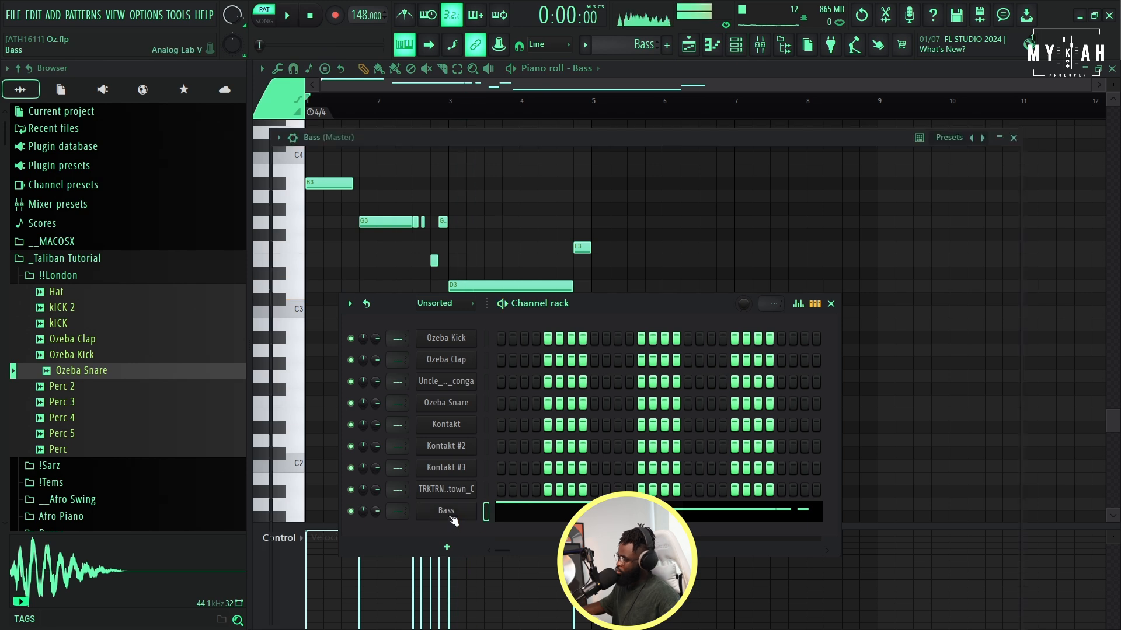
{"action": "left_click", "coordinate": [448, 514]}
{"action": "left_click", "coordinate": [292, 138]}
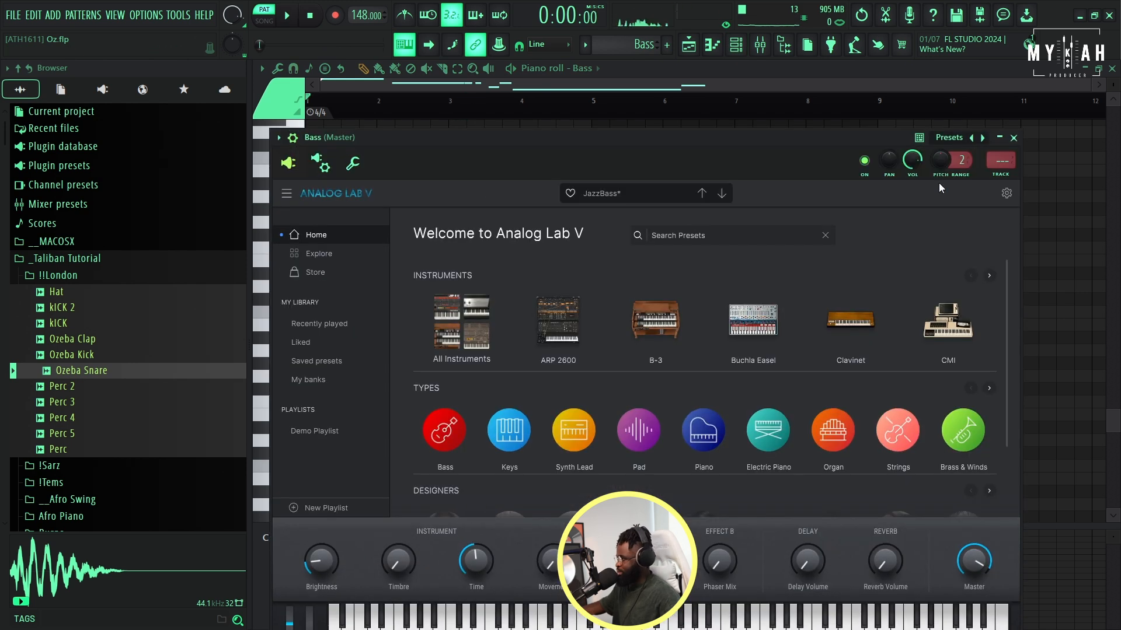
{"action": "key", "text": "F9"}
{"action": "key", "text": "space"}
Step: Add FabFilter Saturn 2 to the Bass track, lowering its first tone band, raising the middle two and setting Presence to about +0.55 dB
{"action": "left_click", "coordinate": [339, 113]}
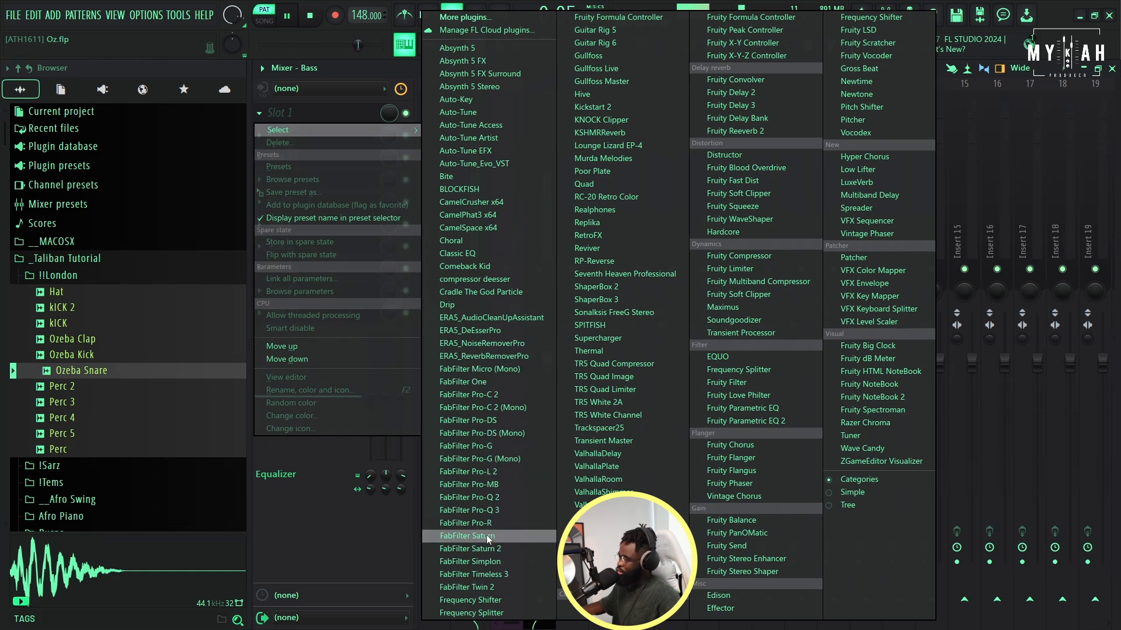
{"action": "left_click", "coordinate": [503, 551]}
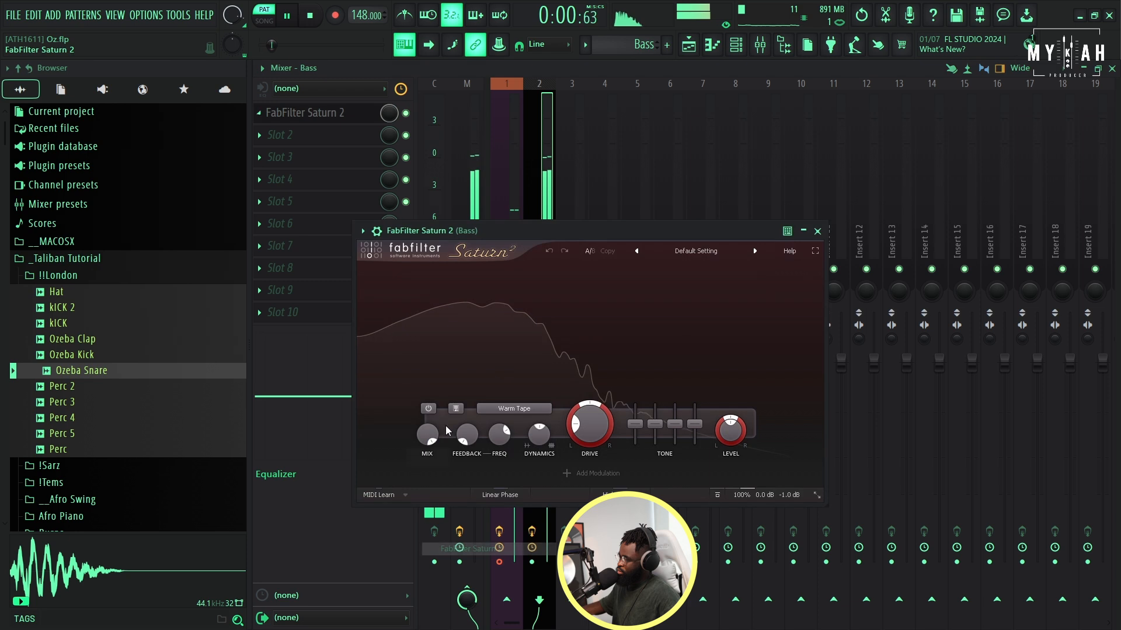
{"action": "left_click_drag", "start_coordinate": [633, 435], "coordinate": [641, 436]}
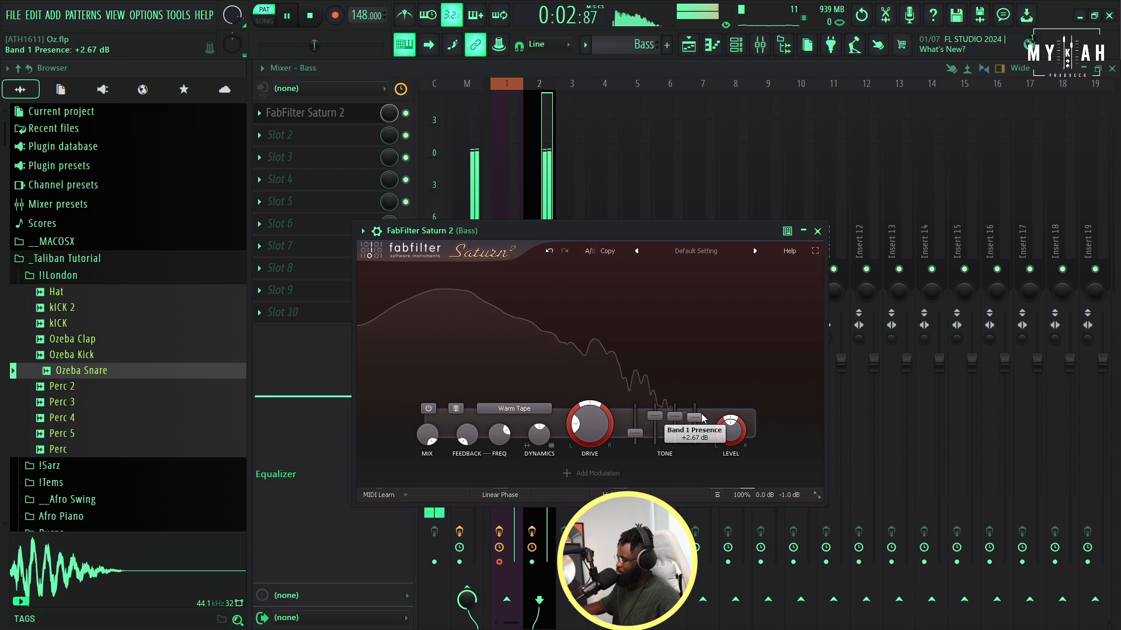
{"action": "left_click_drag", "start_coordinate": [695, 422], "coordinate": [702, 418]}
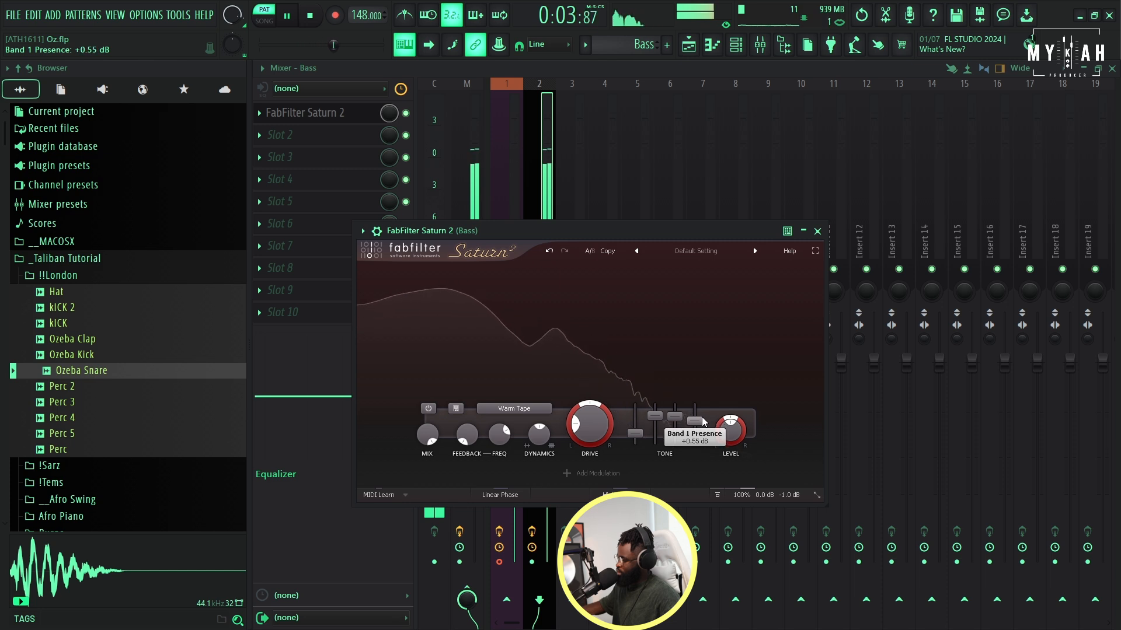
Step: Place four Bass patterns back to back on Track 12 from bar 21 through bar 36 and play the arrangement from bar 21
{"action": "left_click", "coordinate": [698, 49]}
{"action": "key", "text": "space"}
{"action": "left_click", "coordinate": [390, 100]}
{"action": "left_click", "coordinate": [421, 500]}
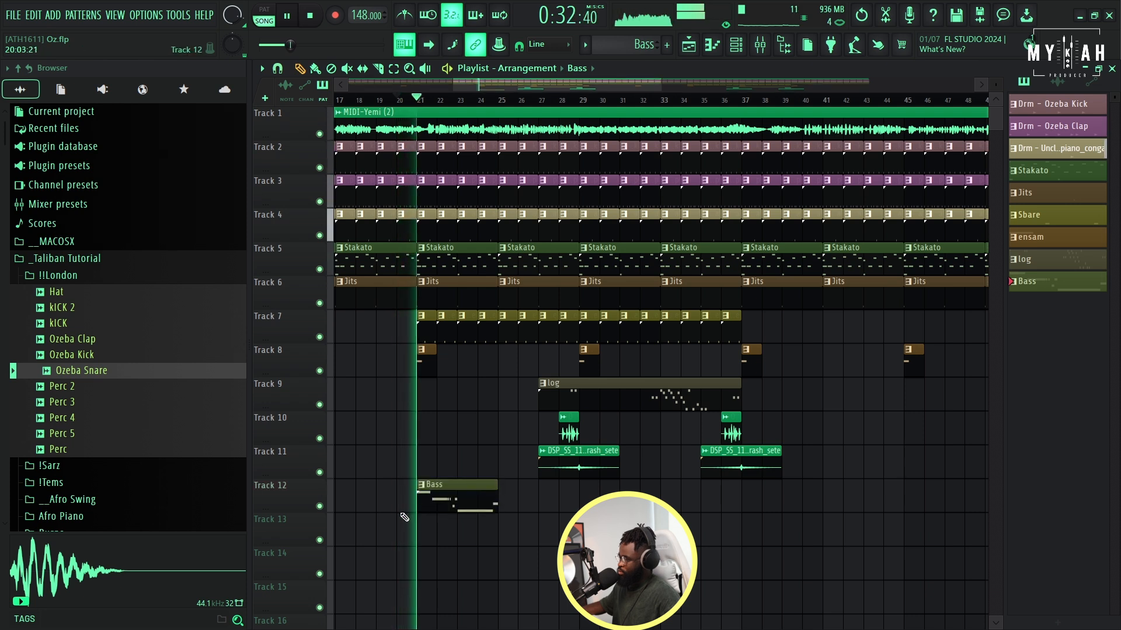
{"action": "left_click", "coordinate": [501, 506]}
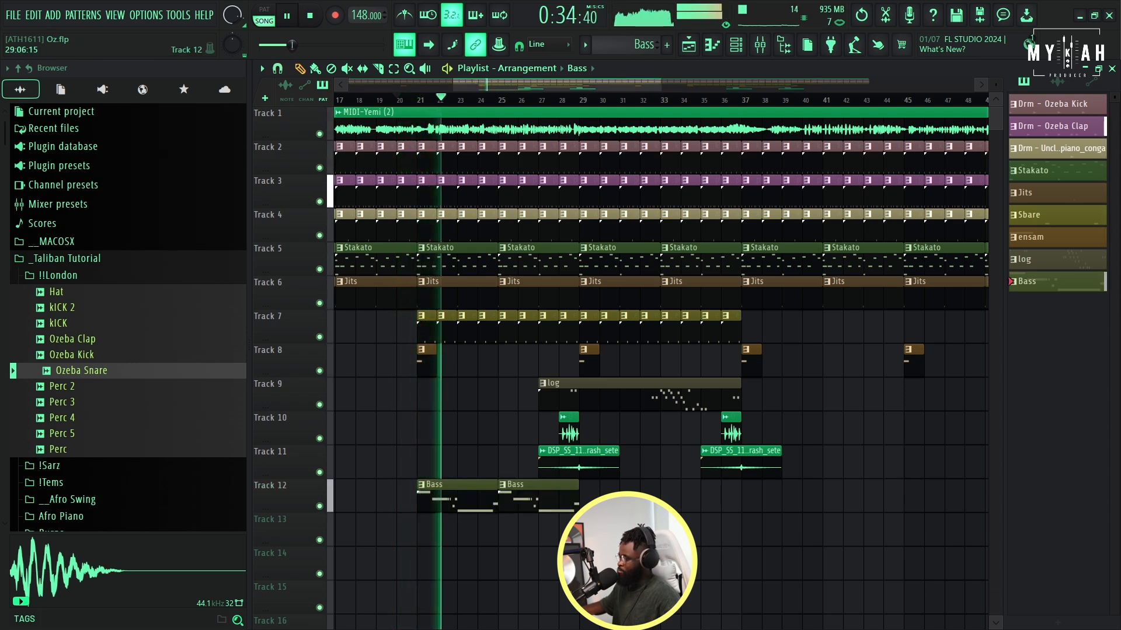
{"action": "left_click", "coordinate": [582, 501]}
{"action": "left_click", "coordinate": [663, 501]}
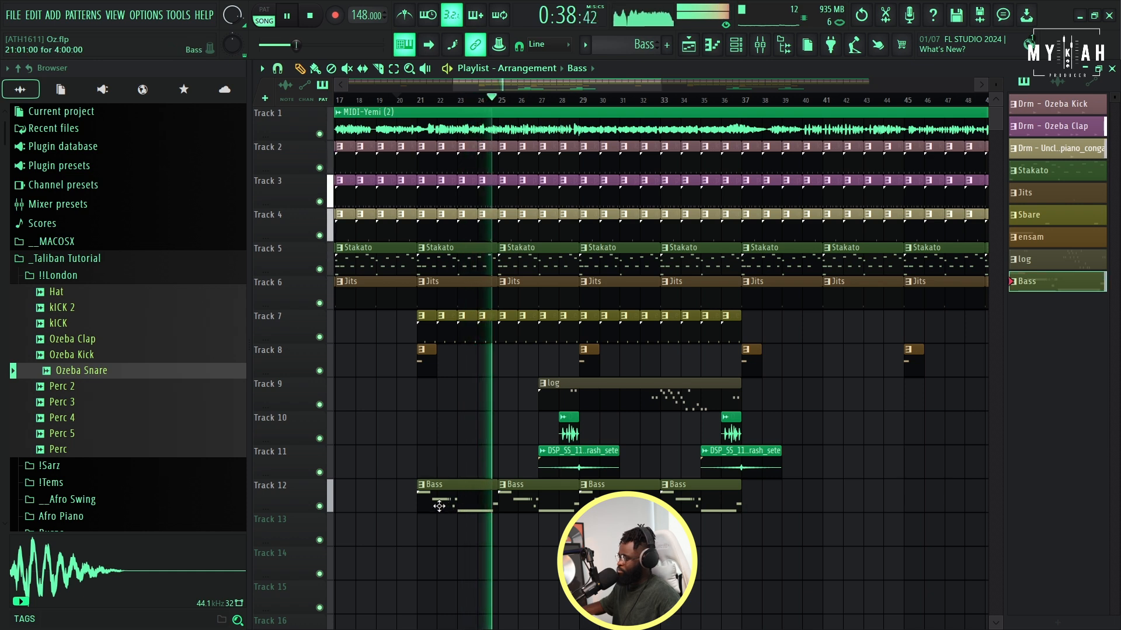
Step: Solo Track 12 in the playlist and play the bass line on its own
{"action": "key", "text": "space"}
{"action": "left_click", "coordinate": [320, 507], "text": "ctrl"}
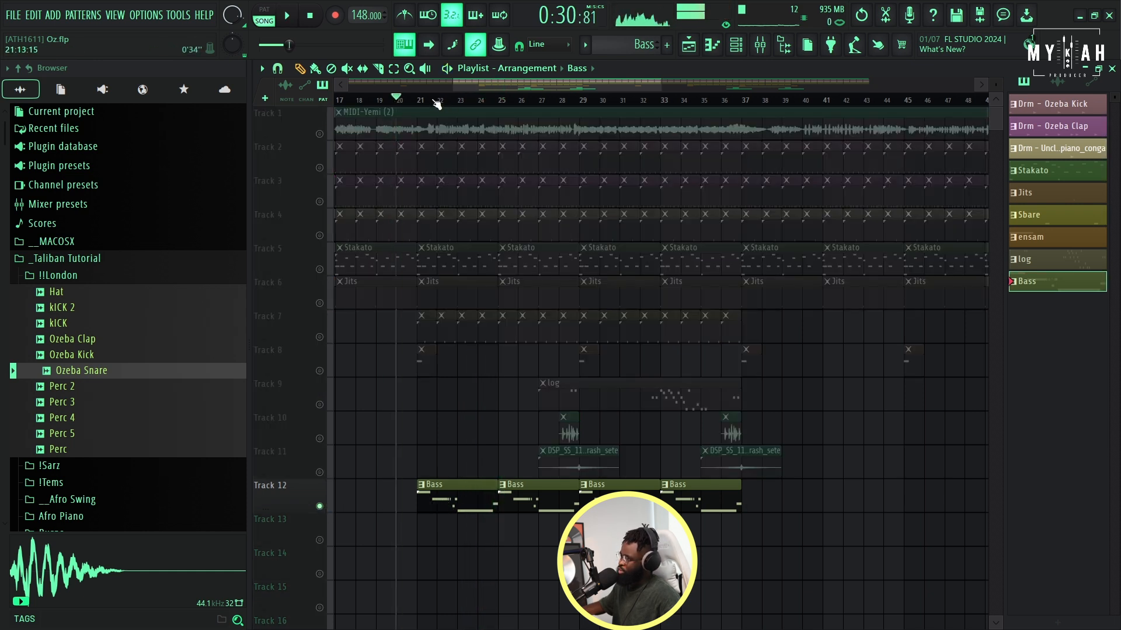
{"action": "key", "text": "space"}
{"action": "scroll", "coordinate": [403, 292], "scroll_direction": "up", "scroll_amount": 2}
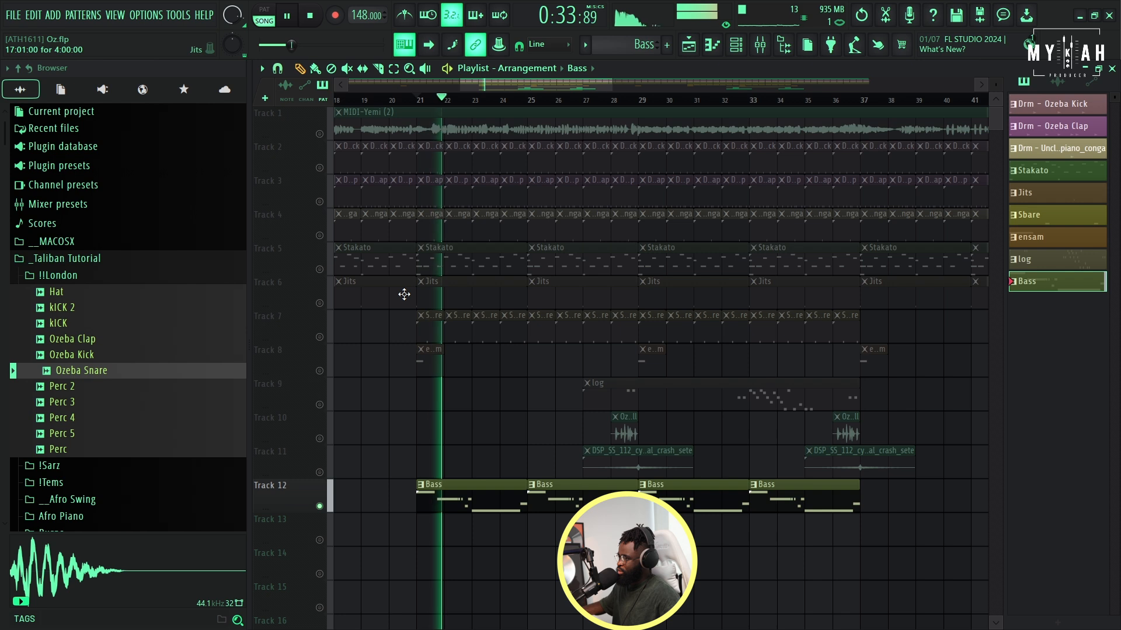
Step: Route the Kontakt channel used by the Stakato pattern to mixer track 3
{"action": "key", "text": "space"}
{"action": "double_click", "coordinate": [443, 263]}
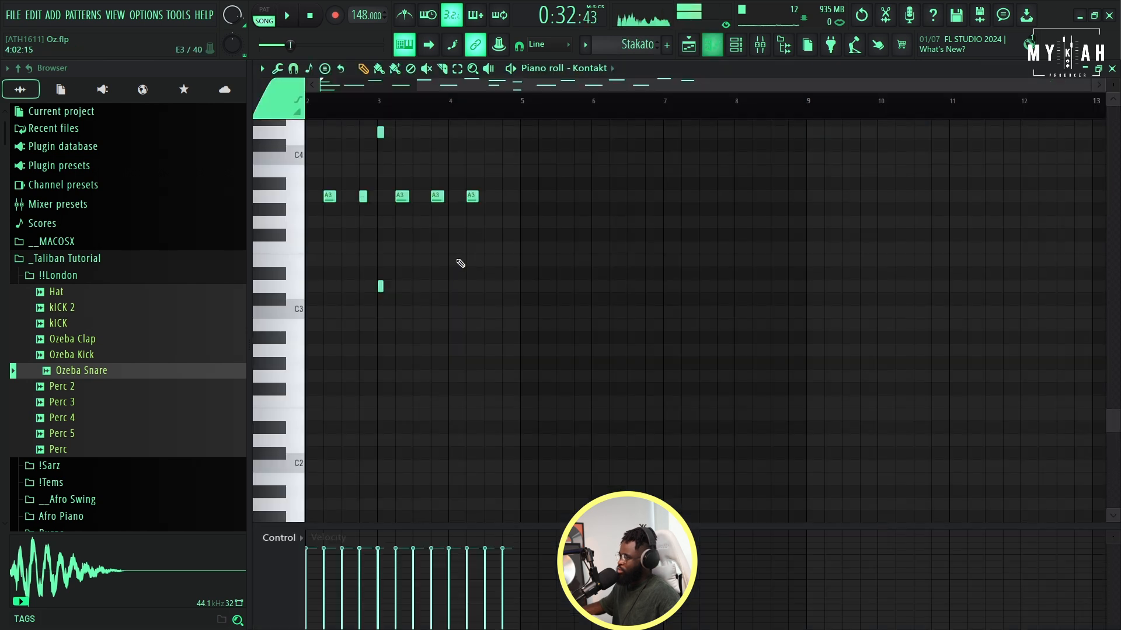
{"action": "key", "text": "space"}
{"action": "left_click", "coordinate": [736, 44]}
{"action": "key", "text": "space"}
{"action": "key", "text": "F9"}
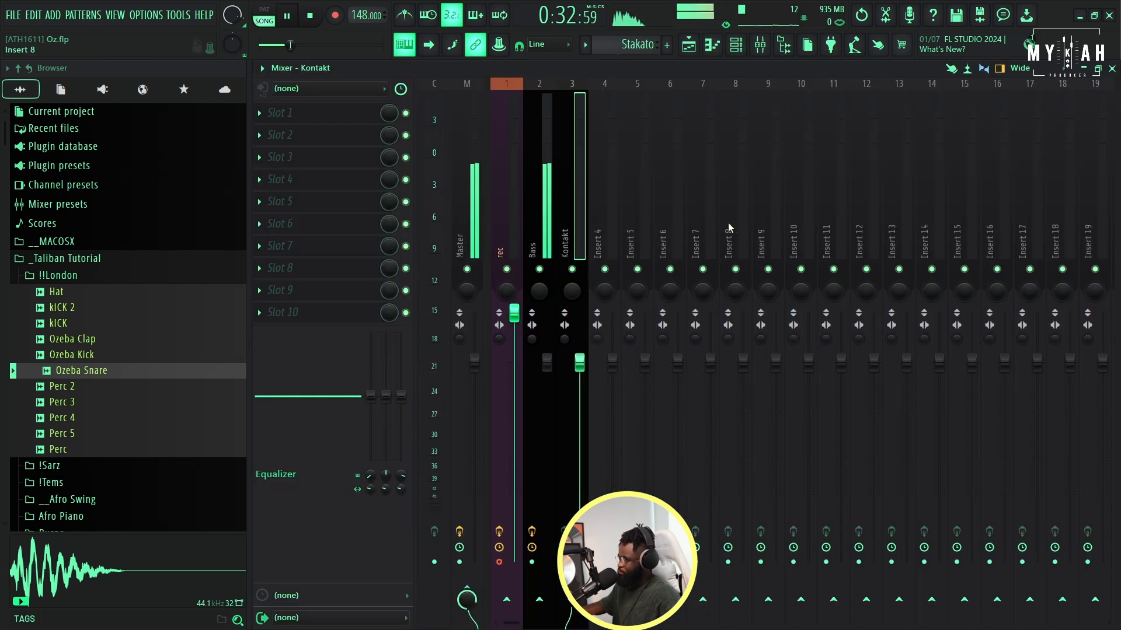
Step: Unmute Track 5 and play the Stakato strings together with the bass, monitoring both in the mixer
{"action": "left_click", "coordinate": [689, 44]}
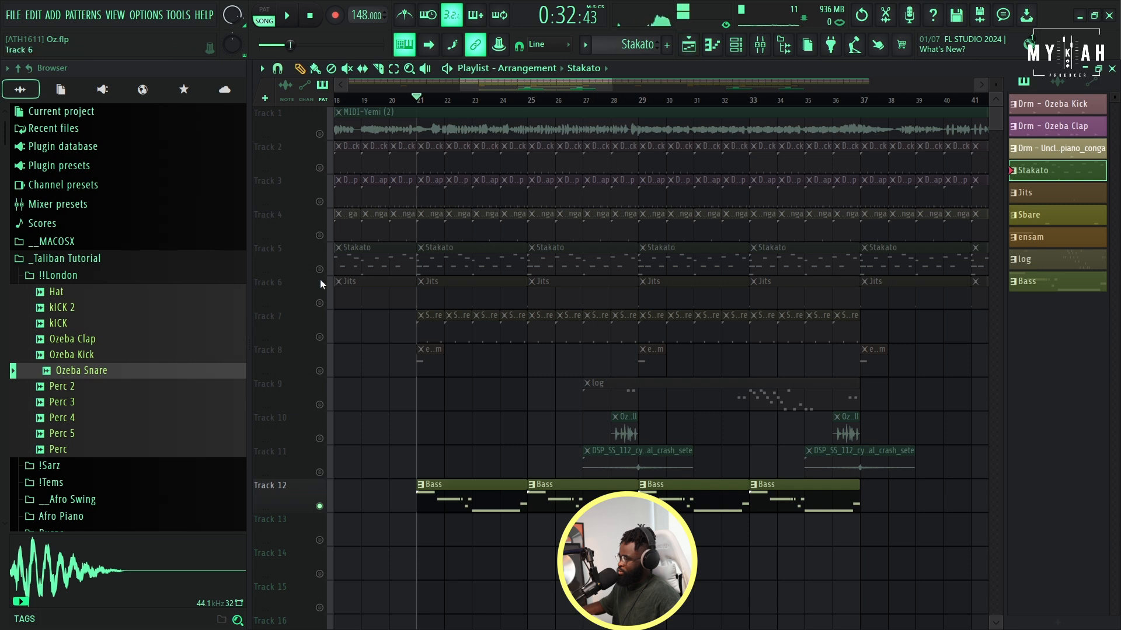
{"action": "key", "text": "space"}
{"action": "key", "text": "F6"}
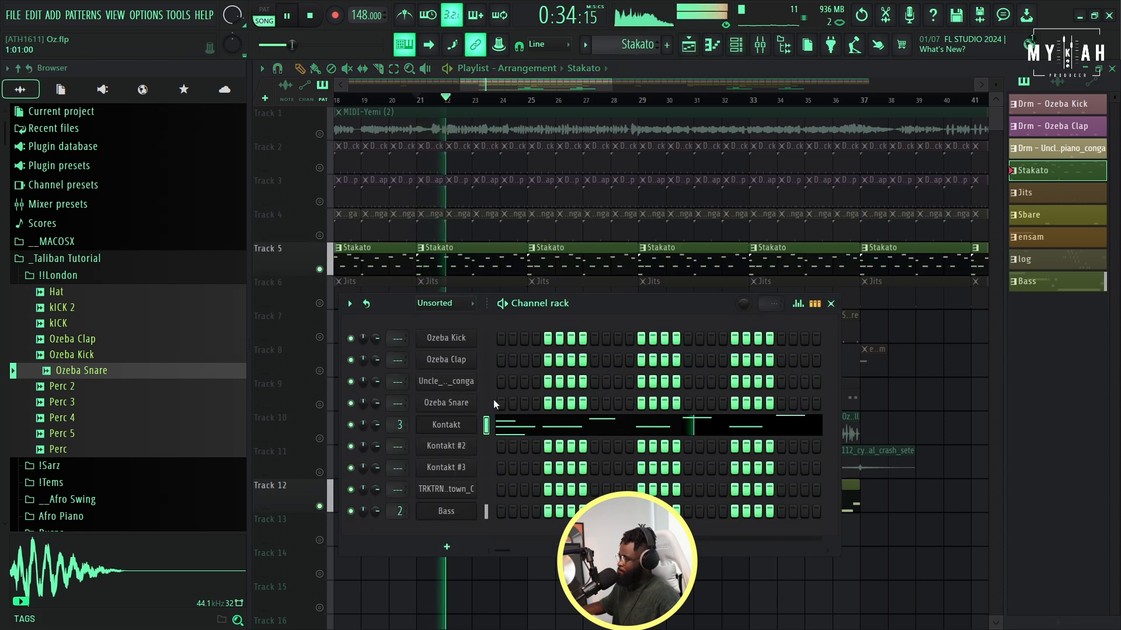
{"action": "left_click", "coordinate": [759, 45]}
{"action": "key", "text": "space"}
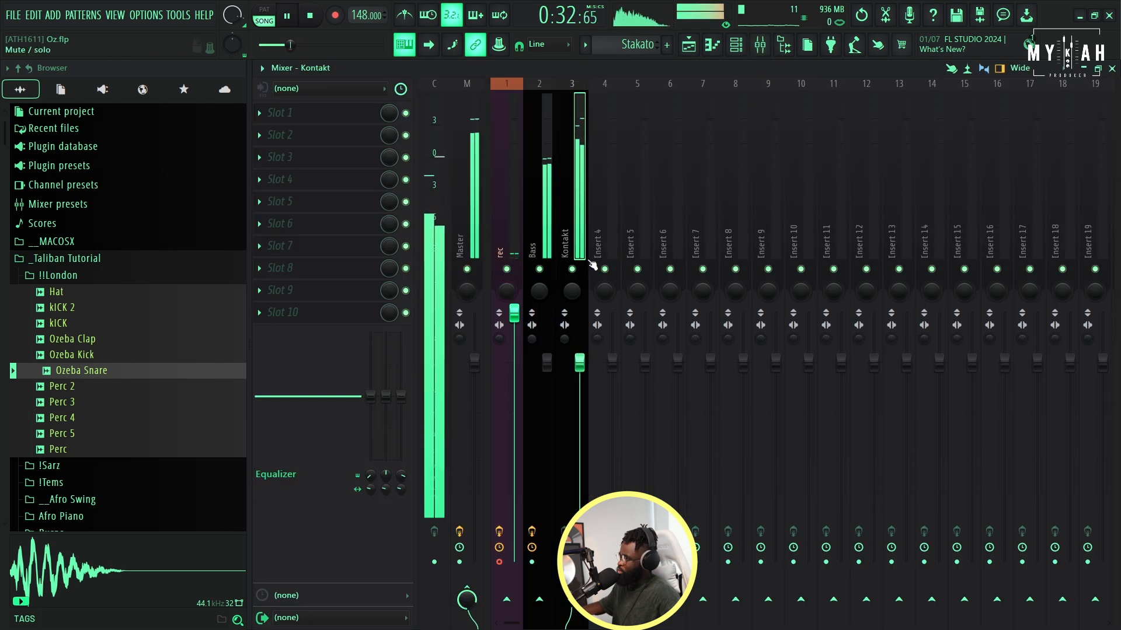
Step: Load the Kontakt 5 [64bit] mixer track preset with delay, reverb and EQ onto the Kontakt track and play it
{"action": "left_click", "coordinate": [262, 69]}
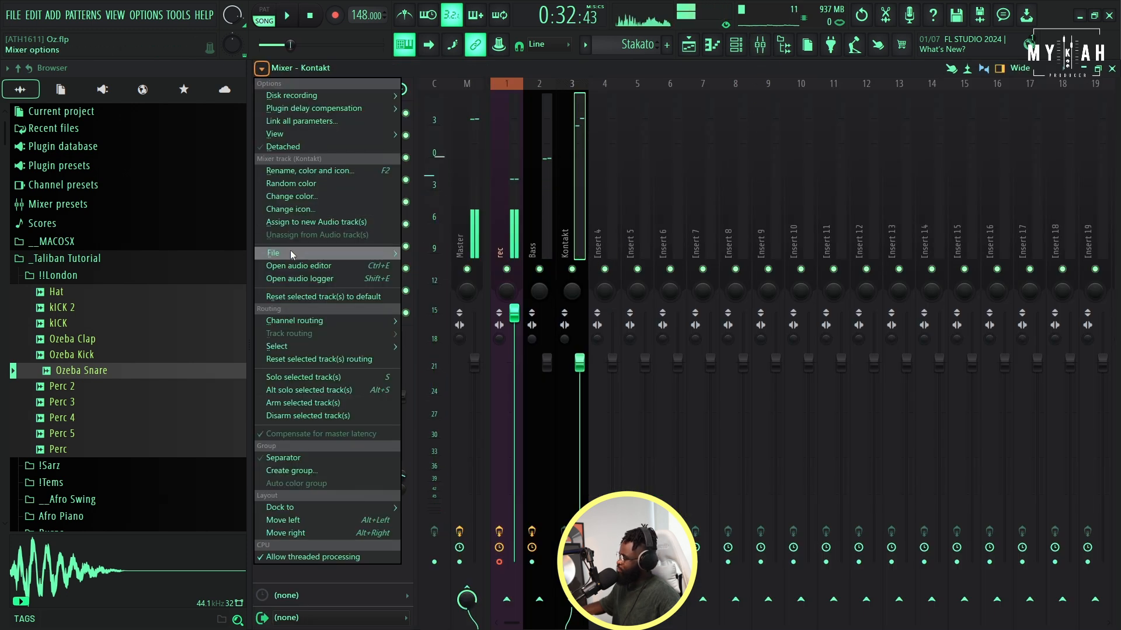
{"action": "mouse_move", "coordinate": [290, 250]}
{"action": "left_click", "coordinate": [449, 543]}
{"action": "key", "text": "space"}
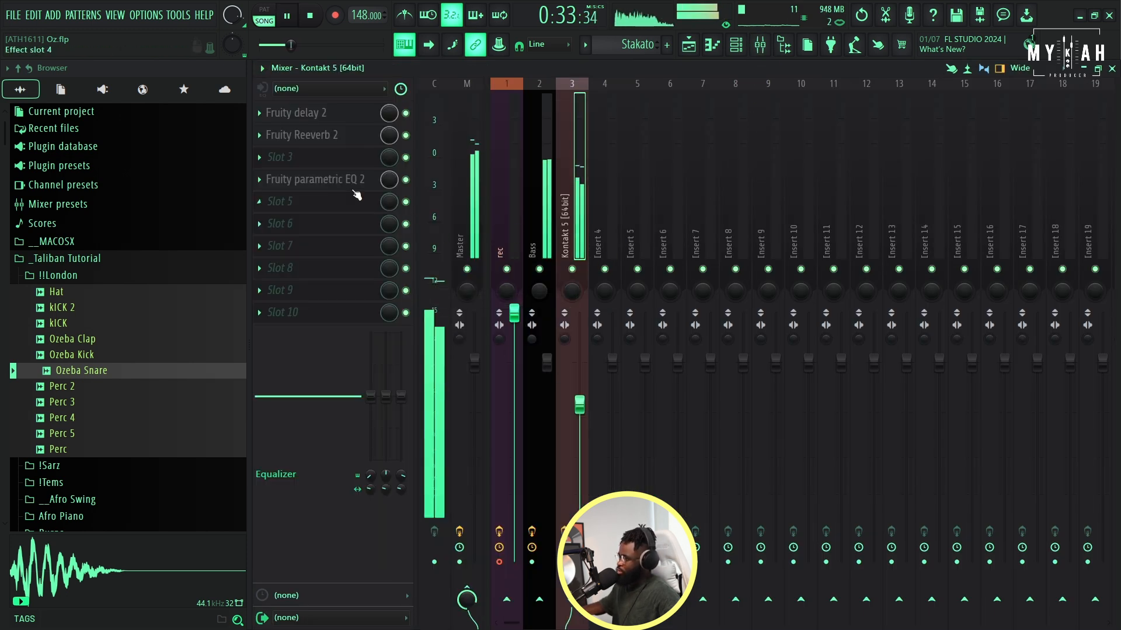
Step: Cut the strings' lows in Fruity parametric EQ 2 with band 1 at about 179 Hz, -17.8 dB, and set the track volume to 76%
{"action": "left_click", "coordinate": [336, 181]}
{"action": "left_click_drag", "start_coordinate": [439, 403], "coordinate": [442, 408]}
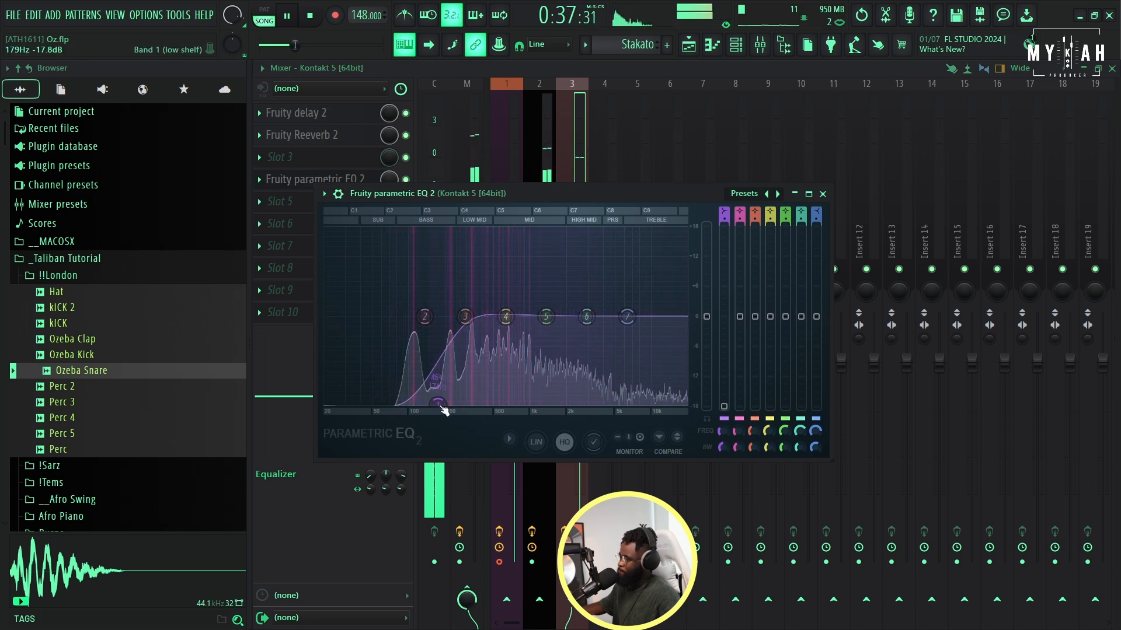
{"action": "left_click", "coordinate": [612, 69]}
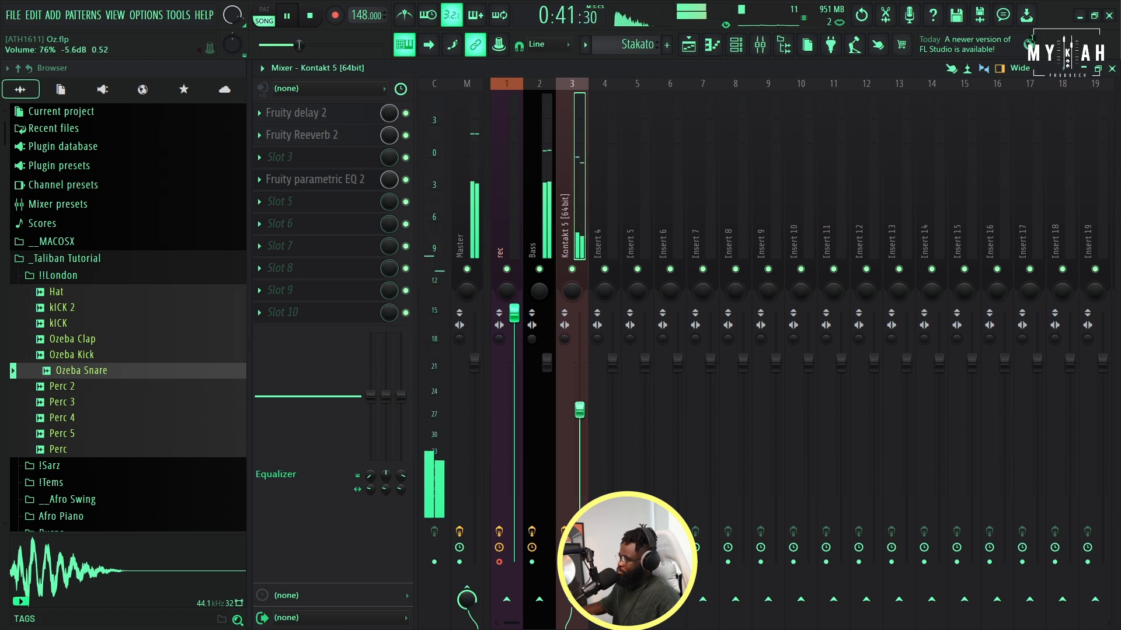
Step: Select the Bass pattern in the playlist and set the Bass channel volume to 88% while the song plays
{"action": "left_click", "coordinate": [689, 46]}
{"action": "key", "text": "space"}
{"action": "left_click", "coordinate": [455, 500]}
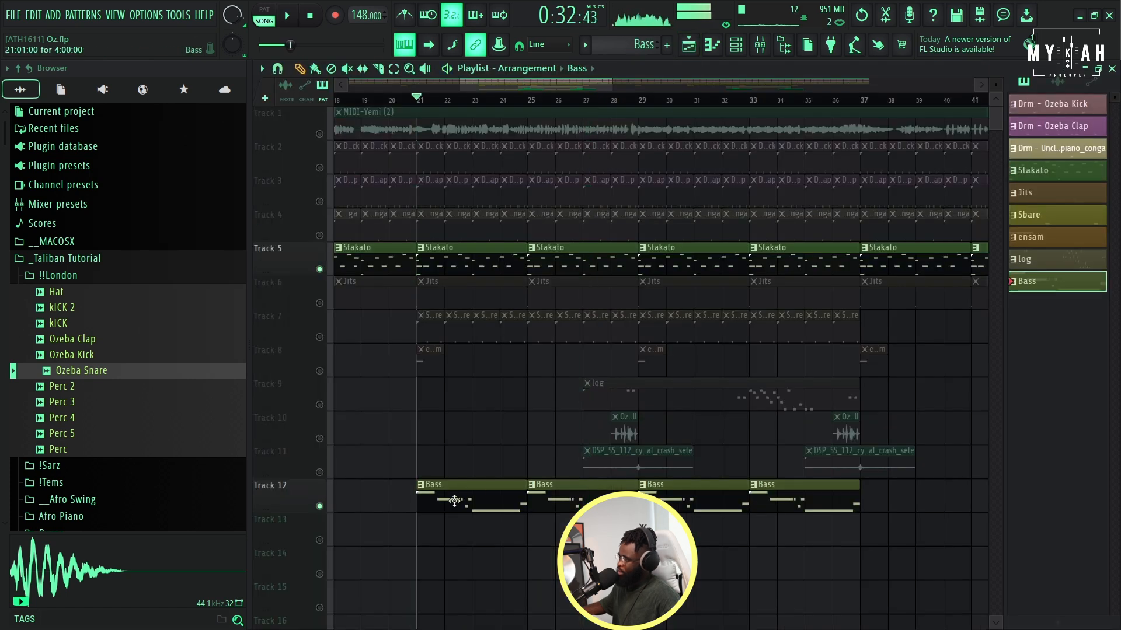
{"action": "left_click", "coordinate": [737, 51]}
{"action": "key", "text": "space"}
{"action": "left_click_drag", "start_coordinate": [376, 512], "coordinate": [376, 505]}
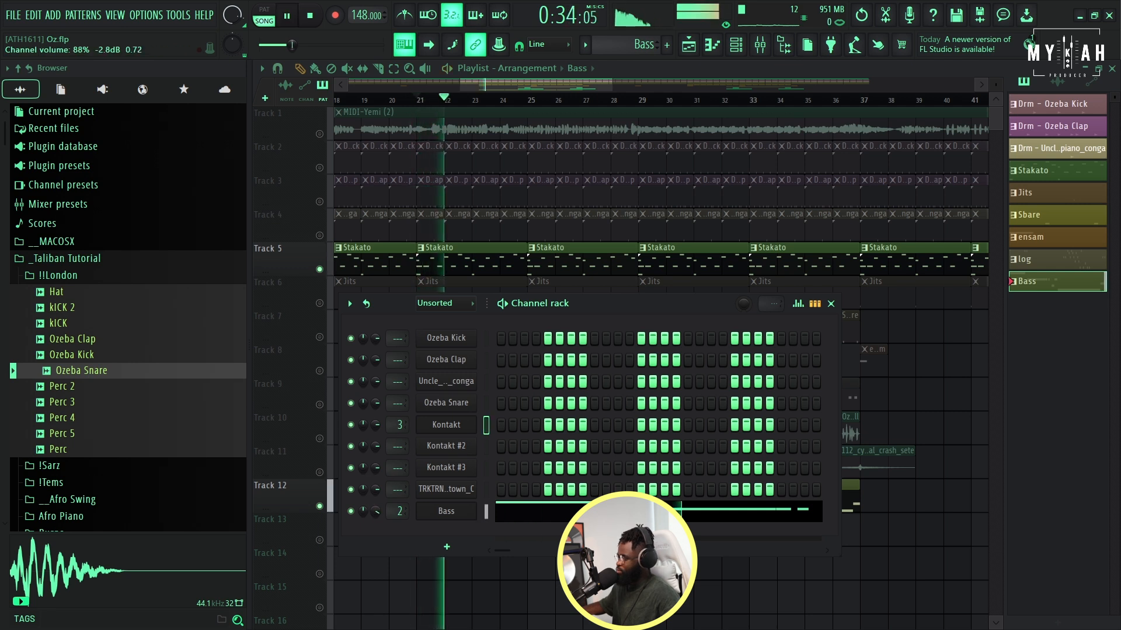
{"action": "key", "text": "F6"}
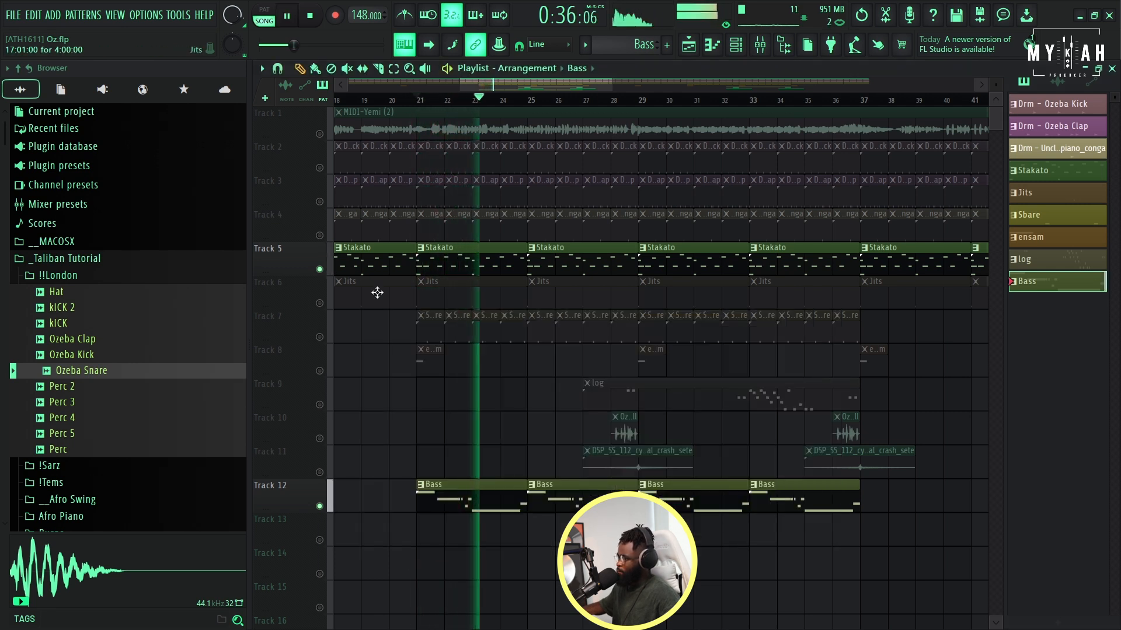
Step: Unmute Tracks 4, 3 and 2 to play the conga, clap and kick together with the Stakato and Bass parts
{"action": "key", "text": "space"}
{"action": "left_click", "coordinate": [319, 235]}
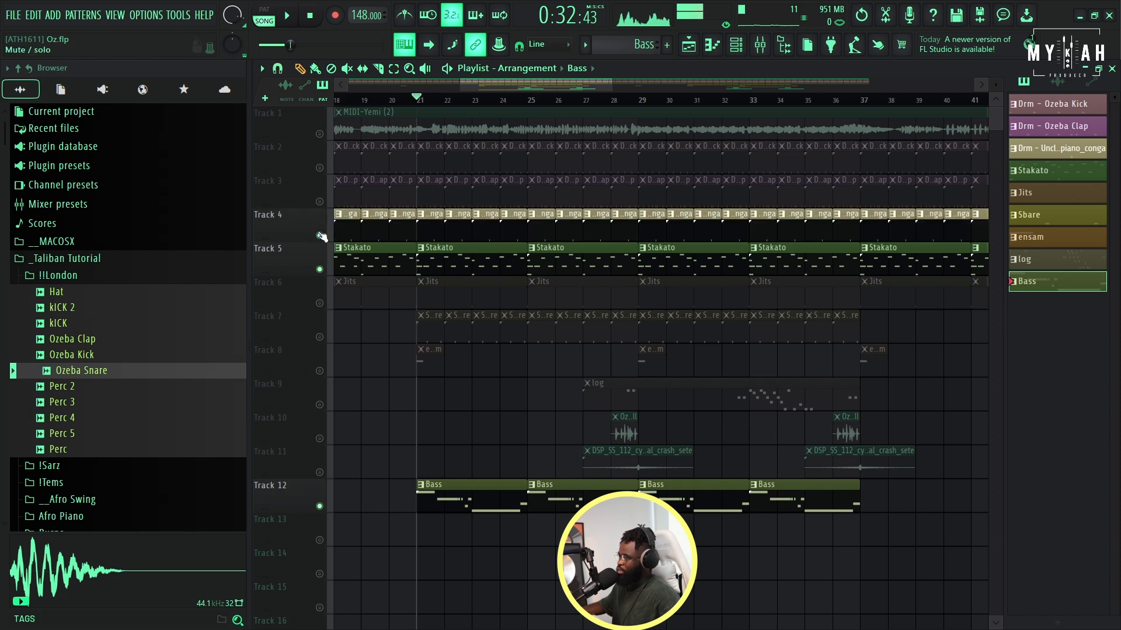
{"action": "left_click", "coordinate": [319, 201]}
{"action": "key", "text": "space"}
{"action": "left_click", "coordinate": [319, 167]}
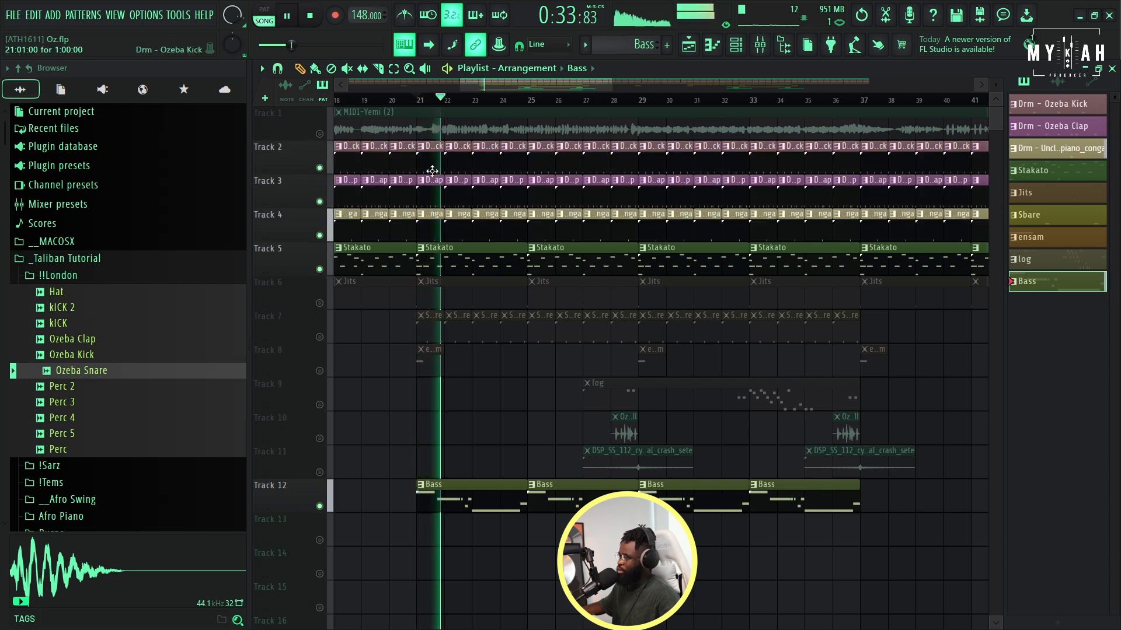
Step: Route the Ozeba Kick channel to mixer track 4
{"action": "left_click", "coordinate": [733, 48]}
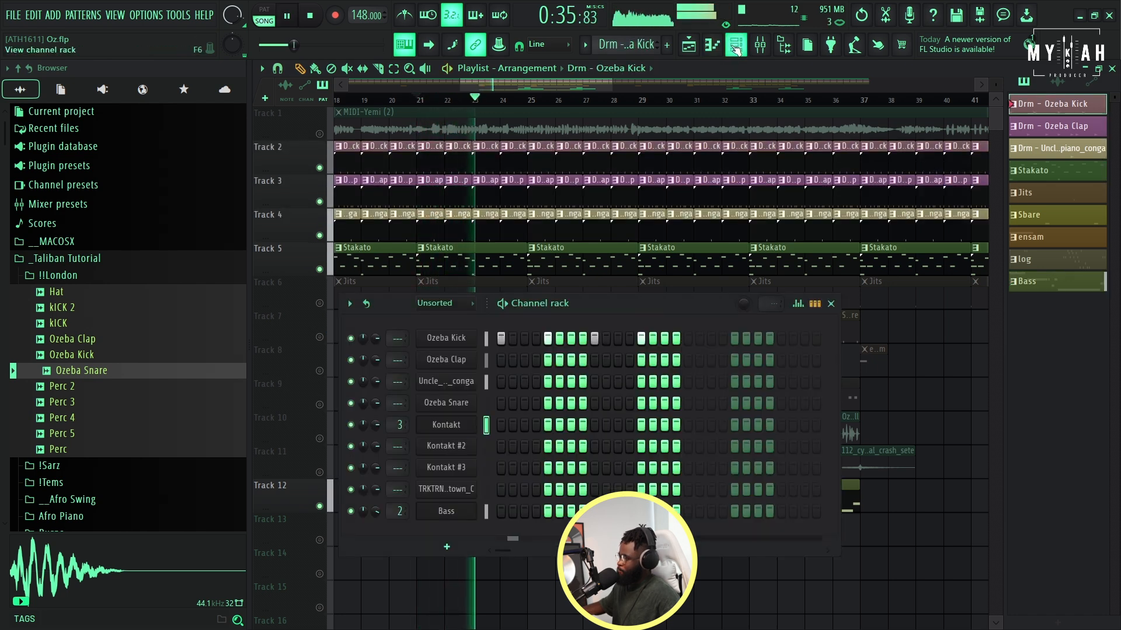
{"action": "left_click", "coordinate": [447, 338]}
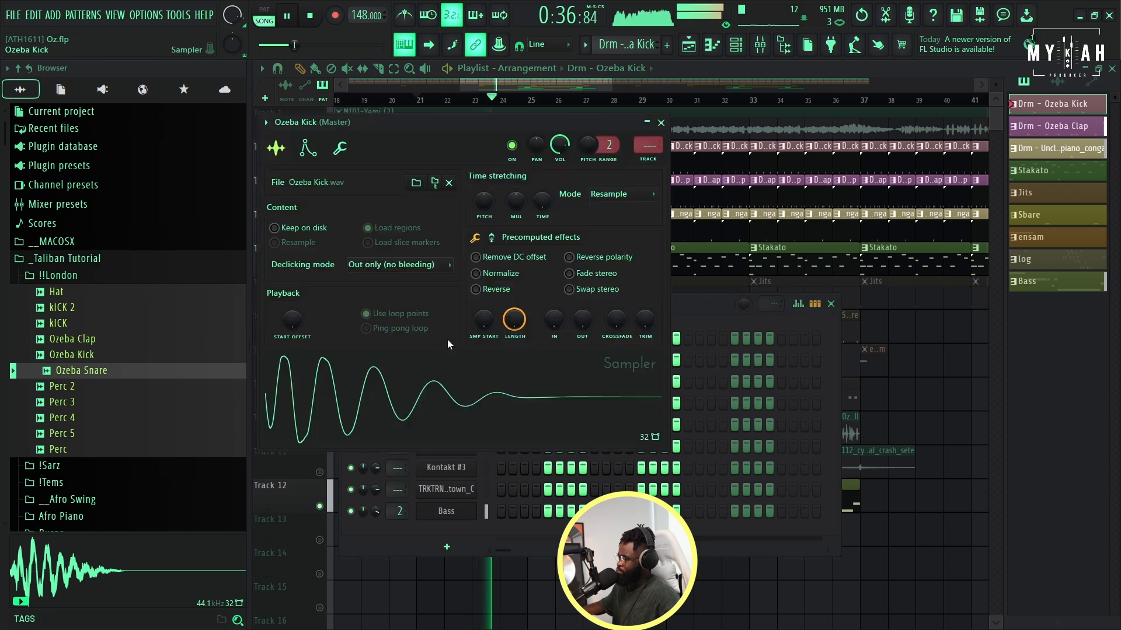
{"action": "left_click", "coordinate": [657, 156]}
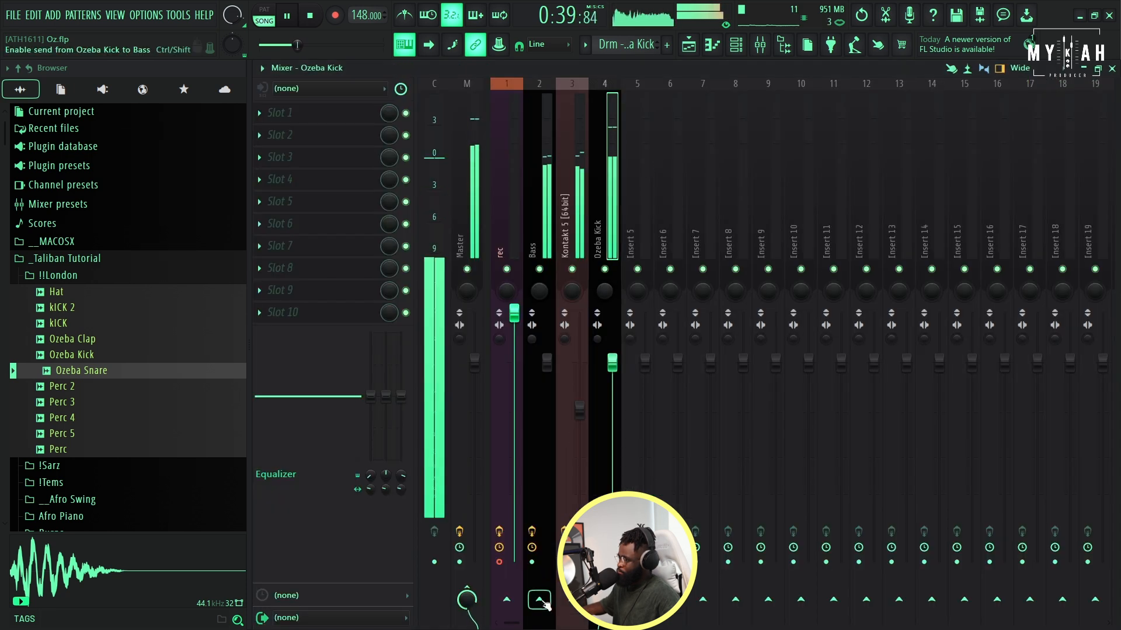
Step: Load Kickstart 2 into slot 2 of the Bass mixer track and set its mix to about 79% during playback
{"action": "left_click", "coordinate": [548, 196]}
{"action": "key", "text": "space"}
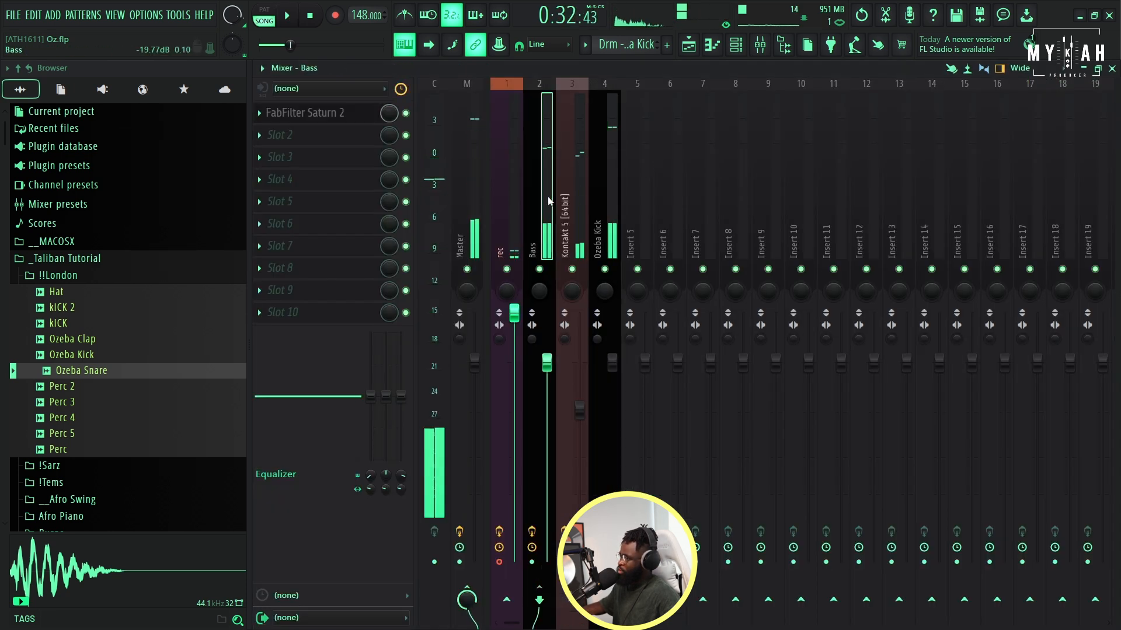
{"action": "left_click", "coordinate": [290, 133]}
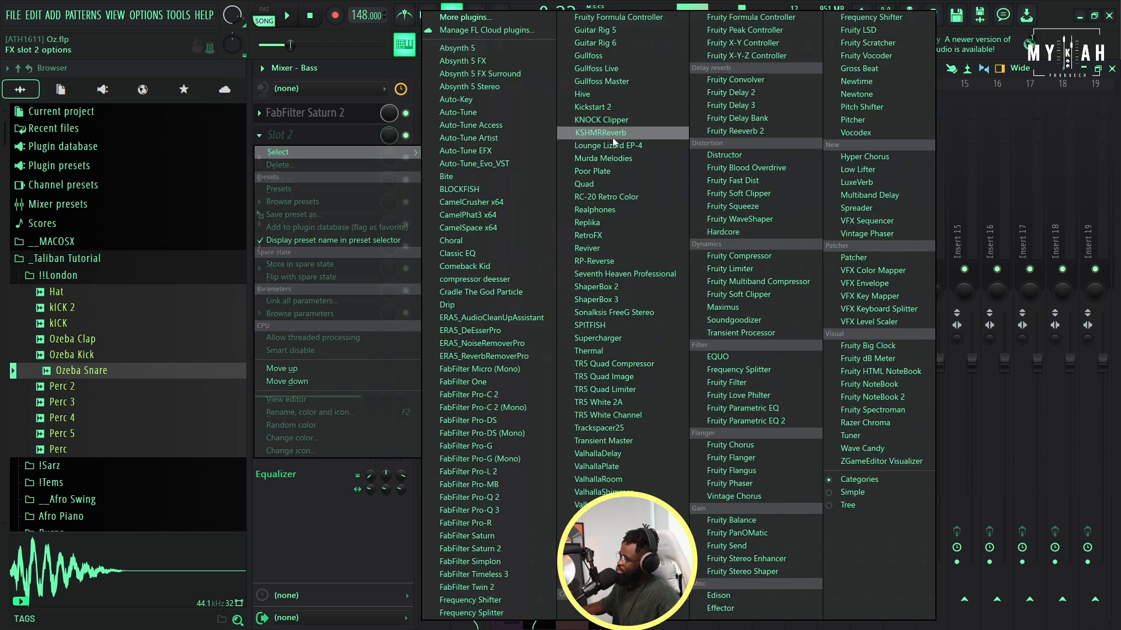
{"action": "left_click", "coordinate": [604, 110]}
{"action": "key", "text": "space"}
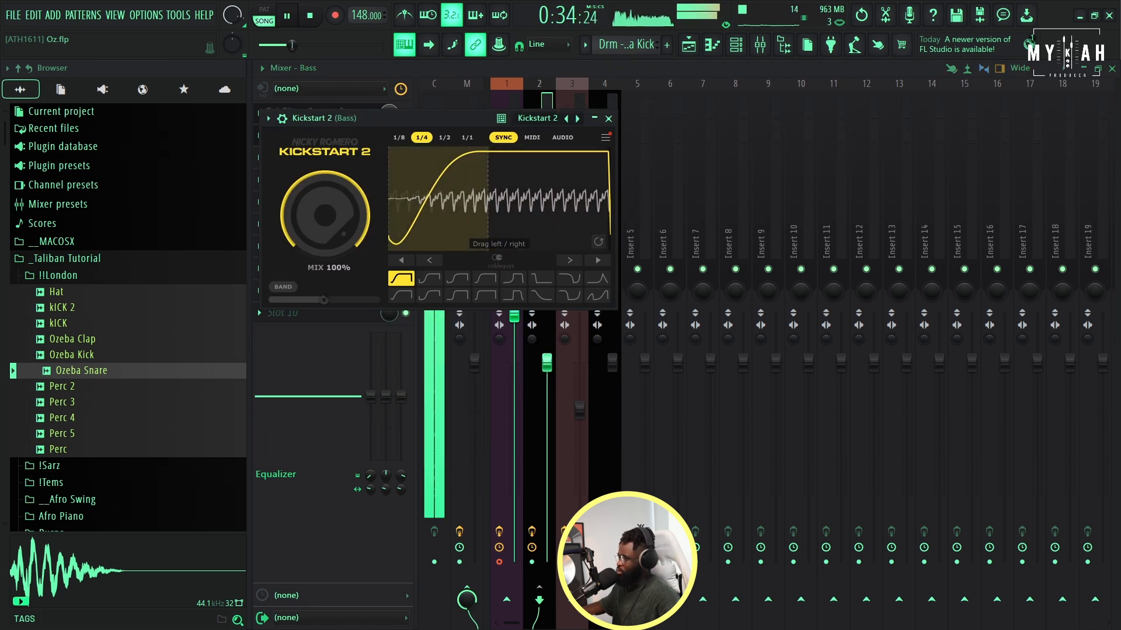
{"action": "left_click_drag", "start_coordinate": [361, 223], "coordinate": [360, 234]}
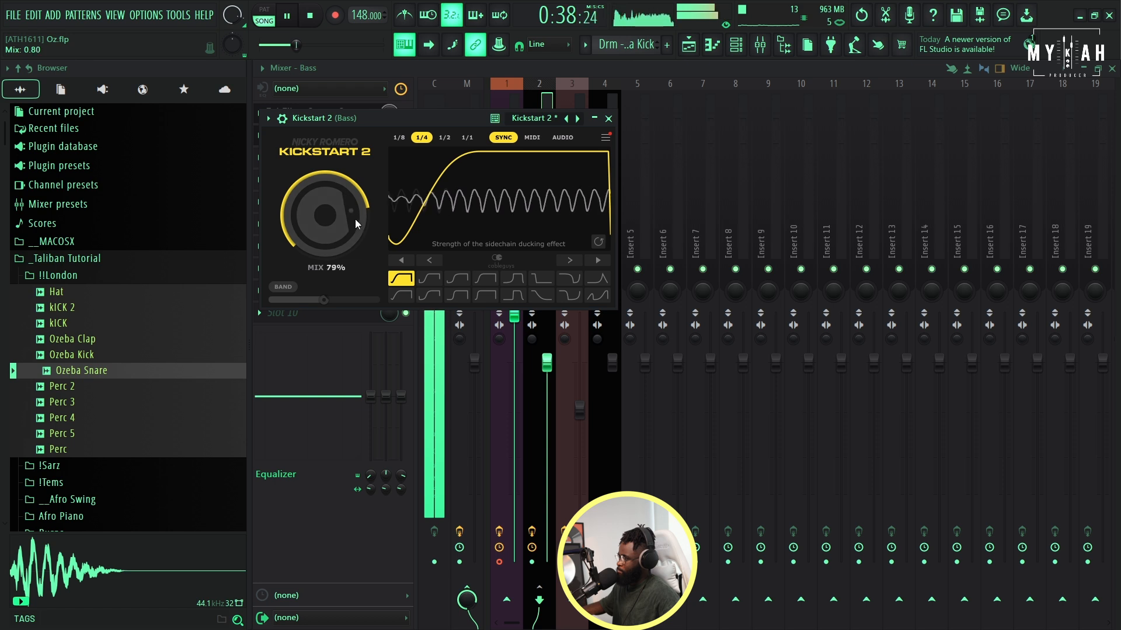
Step: Unmute Tracks 6 to 11 in the playlist so the remaining percussion, log drum, fill and crash parts play
{"action": "left_click", "coordinate": [689, 44]}
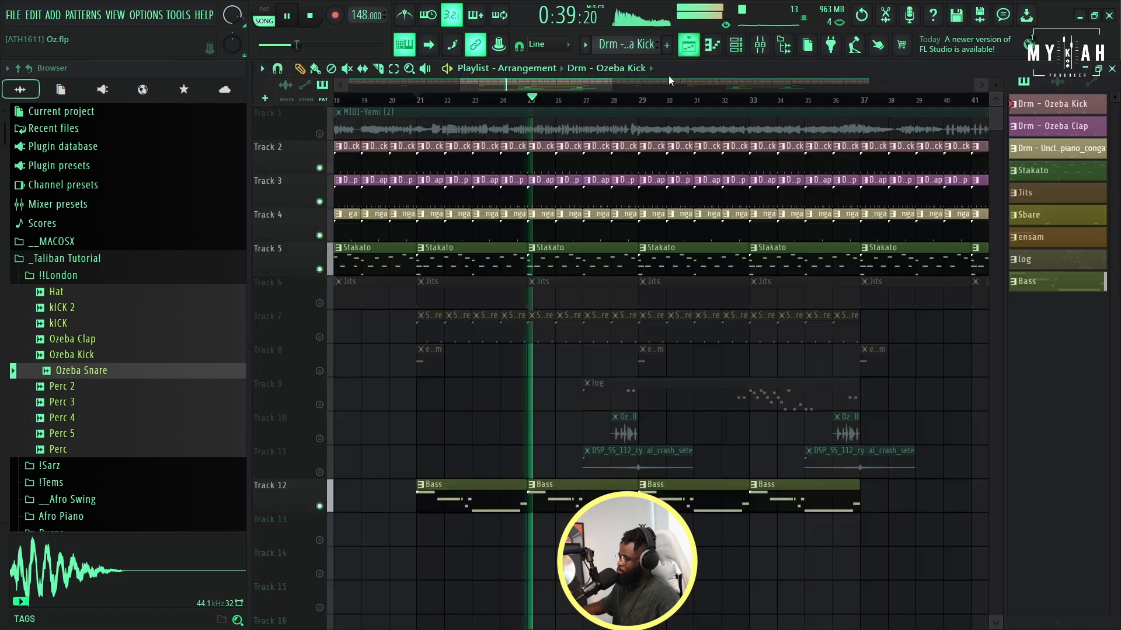
{"action": "left_click", "coordinate": [319, 303]}
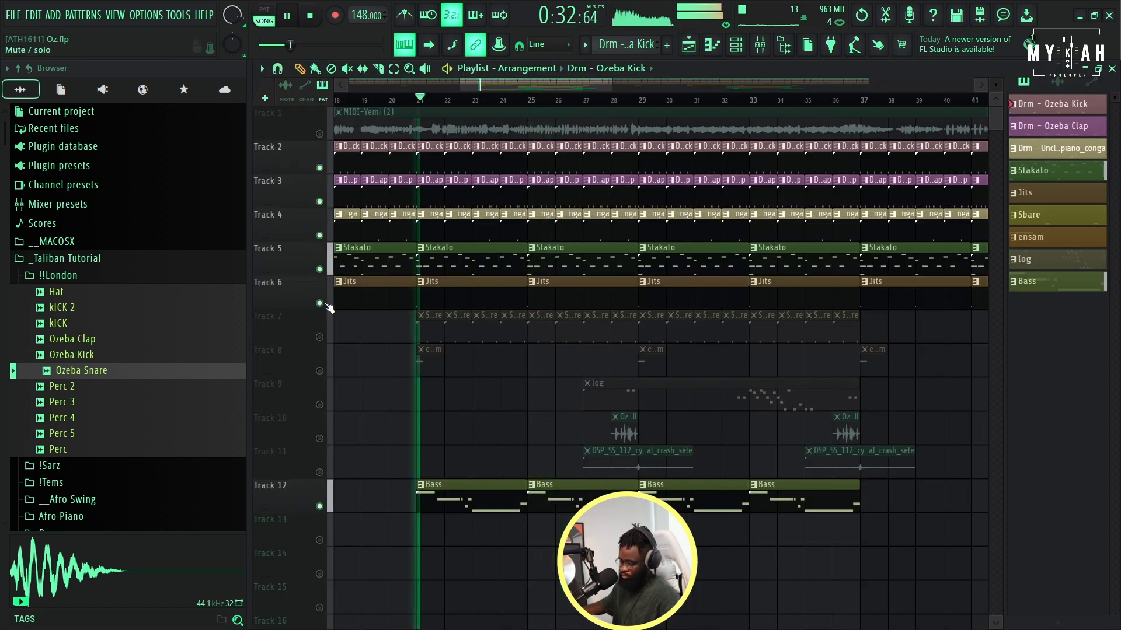
{"action": "left_click", "coordinate": [320, 336]}
{"action": "left_click", "coordinate": [320, 371]}
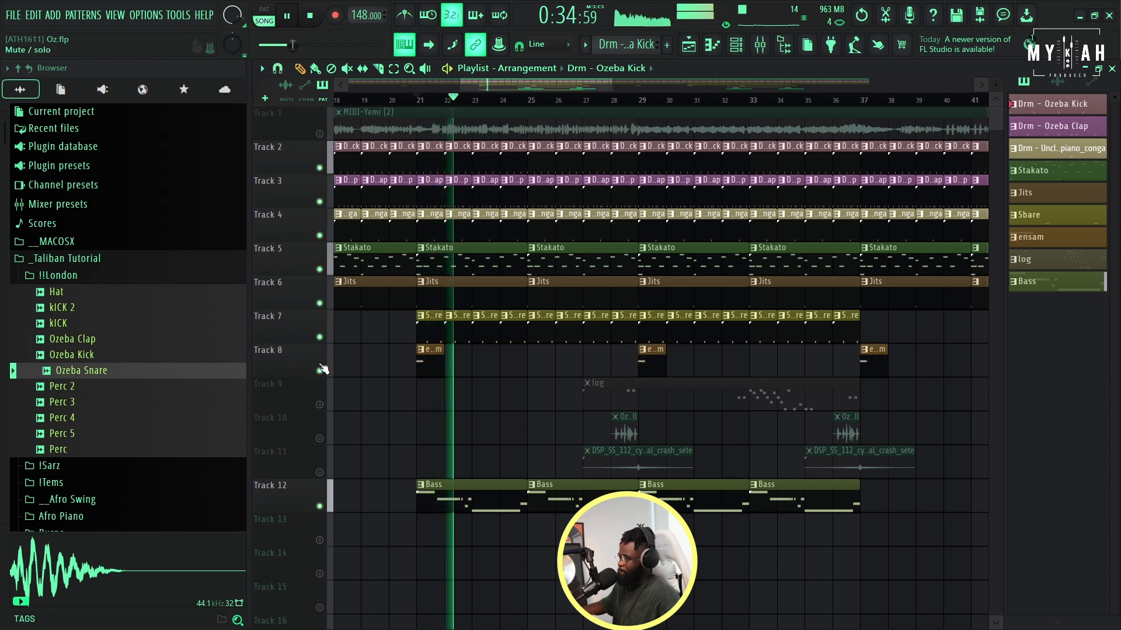
{"action": "left_click", "coordinate": [320, 404]}
{"action": "left_click", "coordinate": [319, 439]}
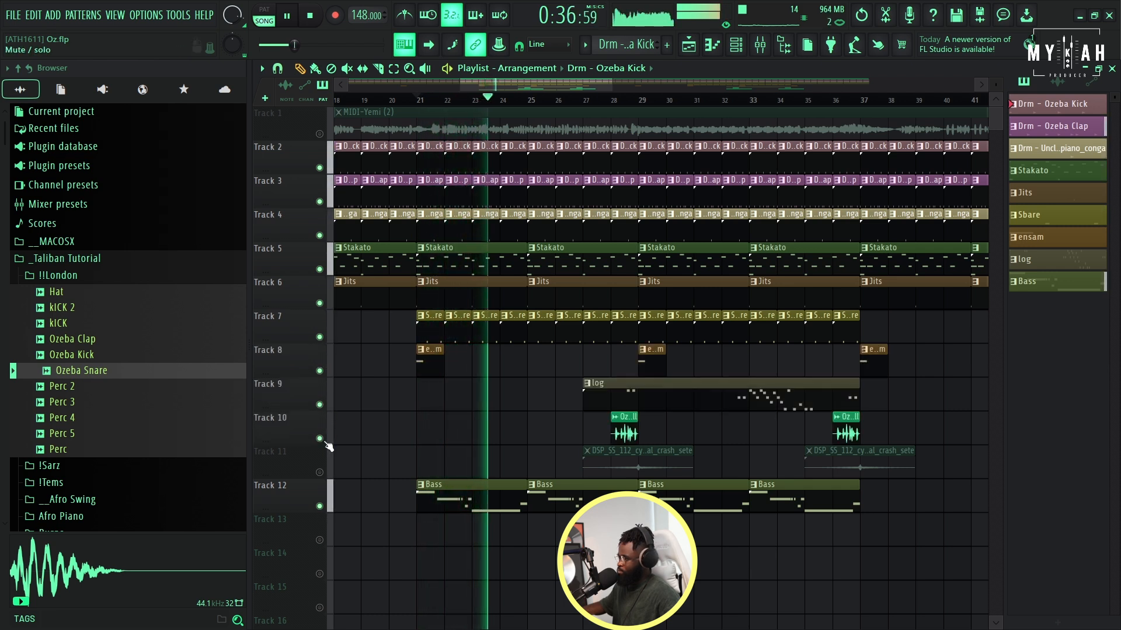
{"action": "left_click", "coordinate": [320, 473]}
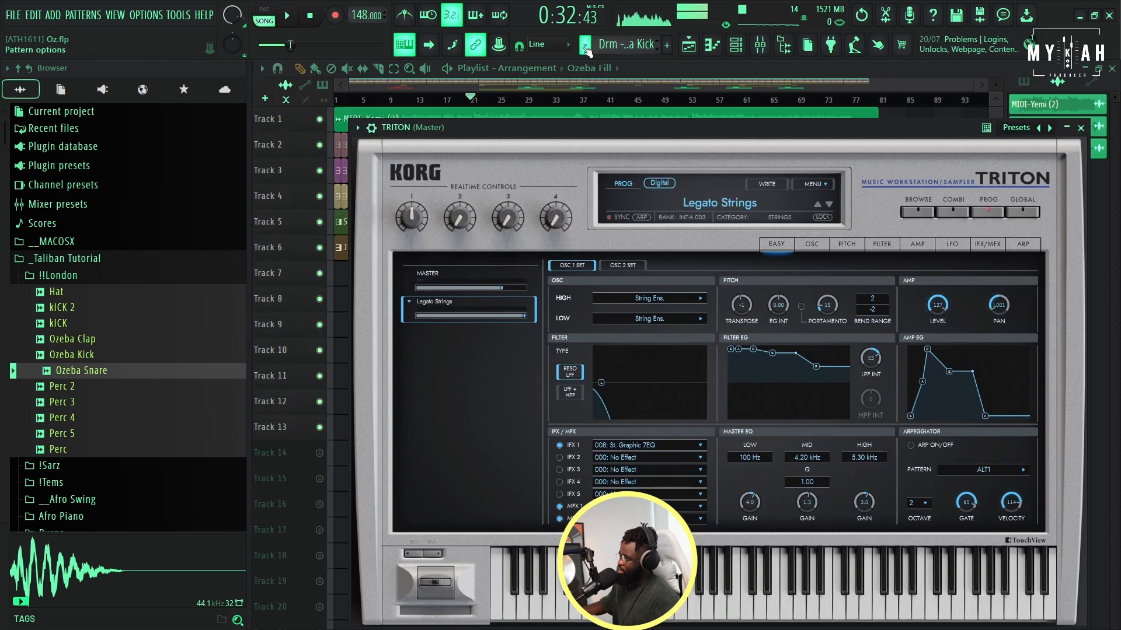
Step: Open the Strings pattern in the TRITON piano roll and set its note velocities to about half with level scaling
{"action": "left_click", "coordinate": [628, 45]}
{"action": "left_click", "coordinate": [733, 68]}
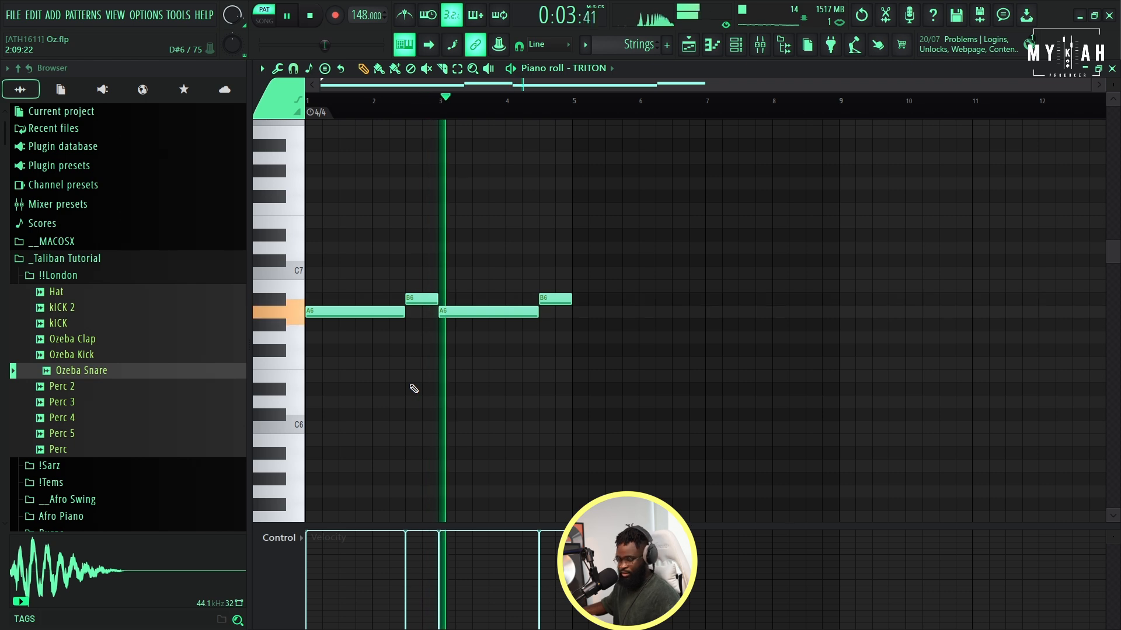
{"action": "key", "text": "alt+x"}
{"action": "left_click_drag", "start_coordinate": [596, 272], "coordinate": [596, 295]}
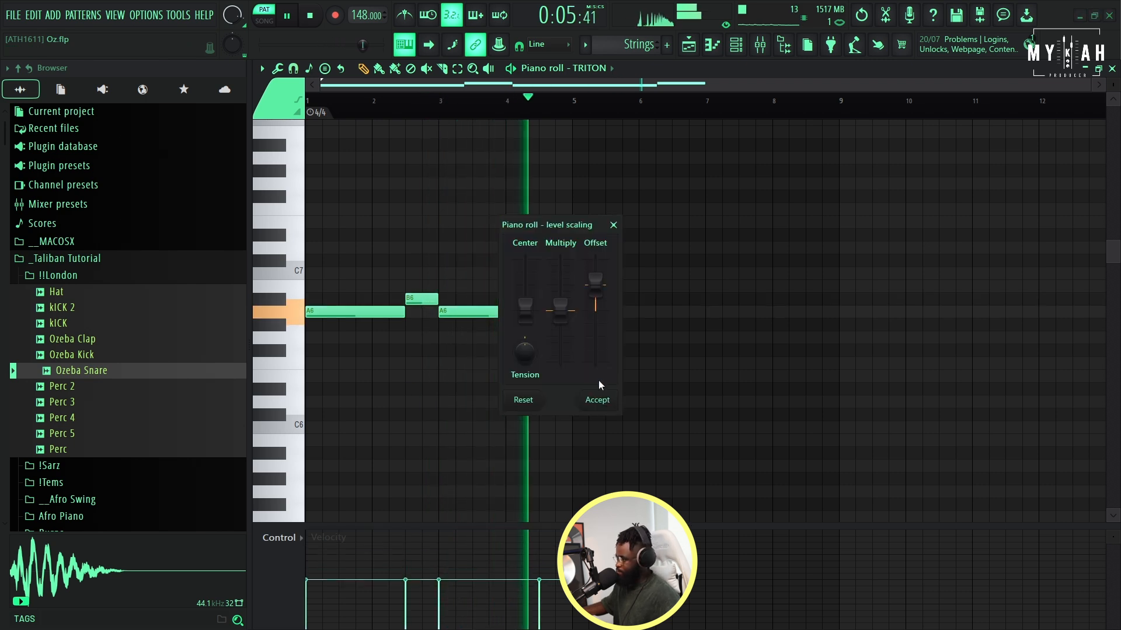
{"action": "left_click", "coordinate": [598, 400]}
{"action": "key", "text": "space"}
Step: Play the song from about bar 43 and place two consecutive Strings clips on Track 14, starting at bar 45
{"action": "left_click", "coordinate": [688, 47]}
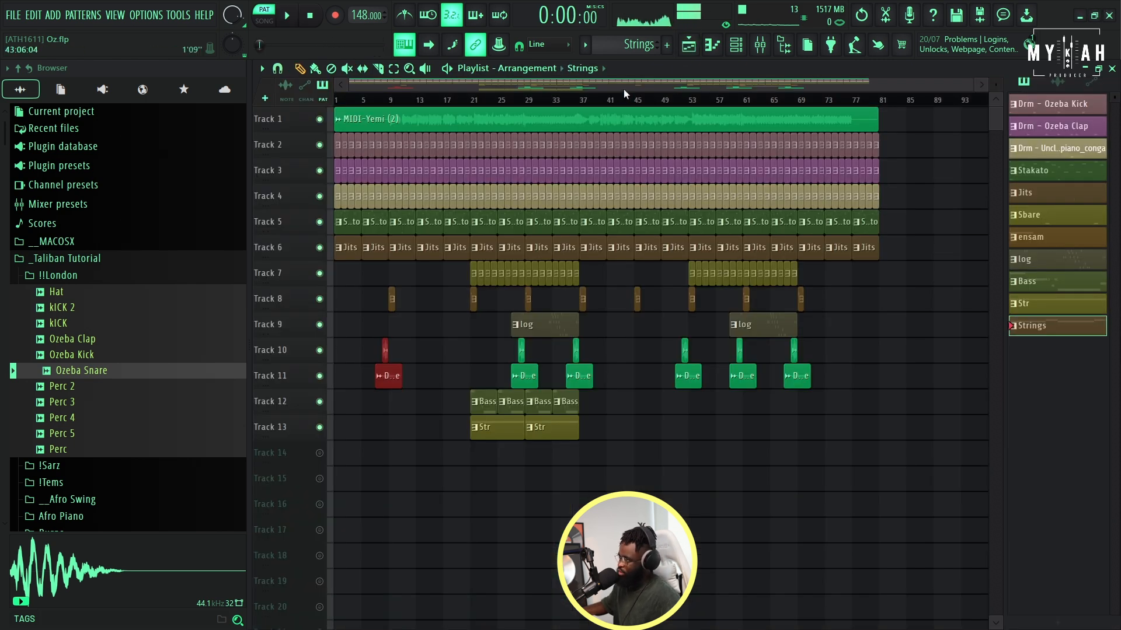
{"action": "left_click", "coordinate": [624, 94]}
{"action": "key", "text": "space"}
{"action": "scroll", "coordinate": [631, 291], "scroll_direction": "up", "scroll_amount": 4}
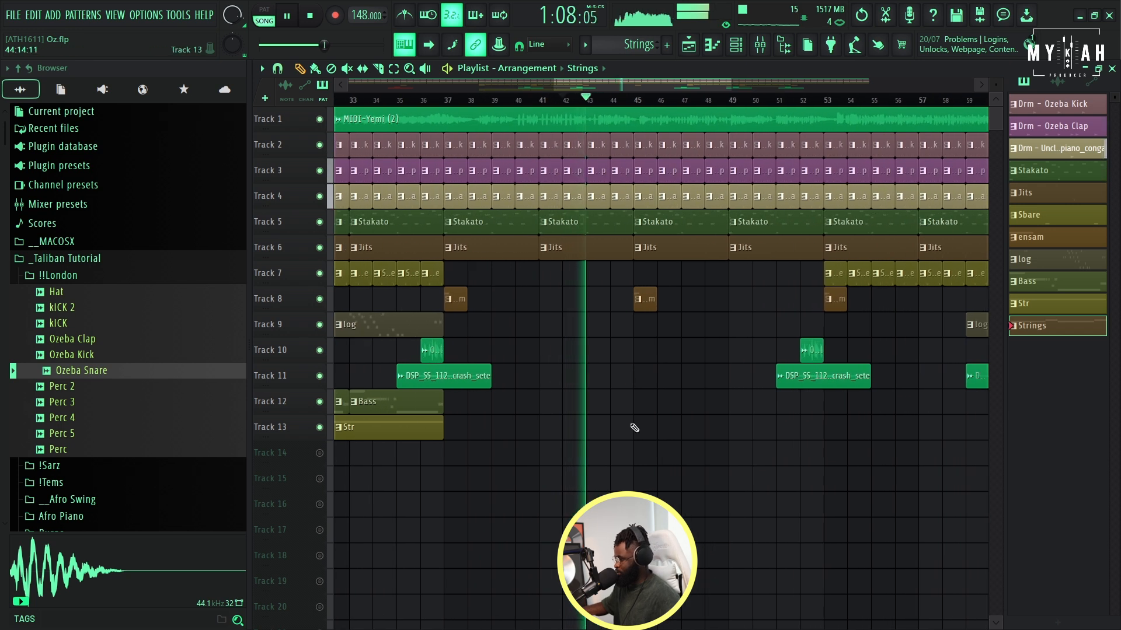
{"action": "left_click", "coordinate": [640, 455]}
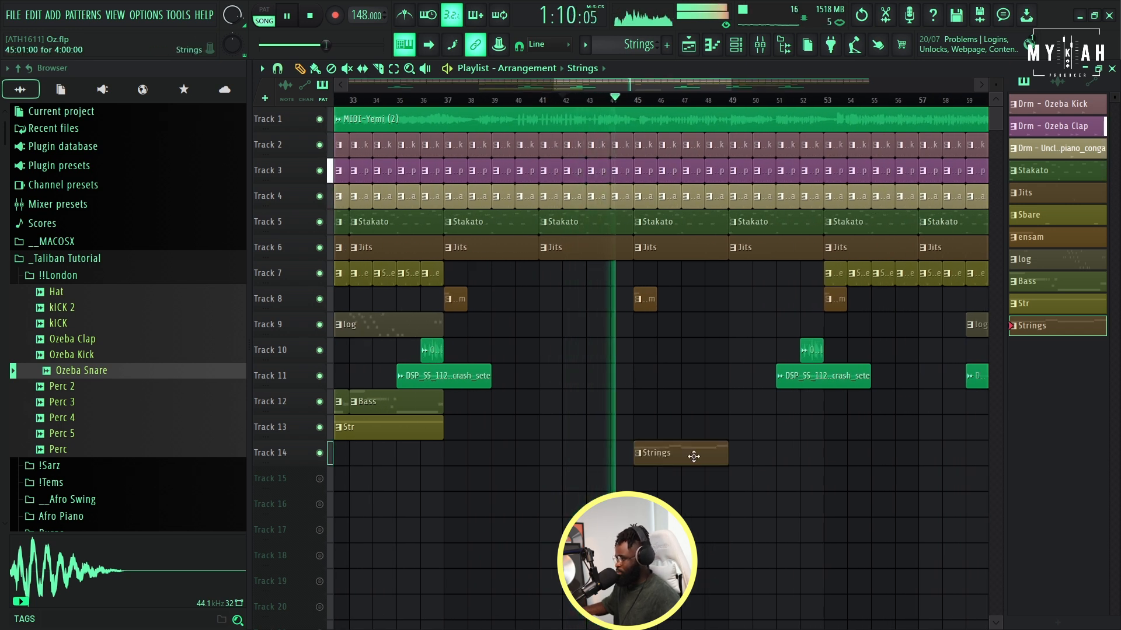
{"action": "left_click", "coordinate": [734, 456]}
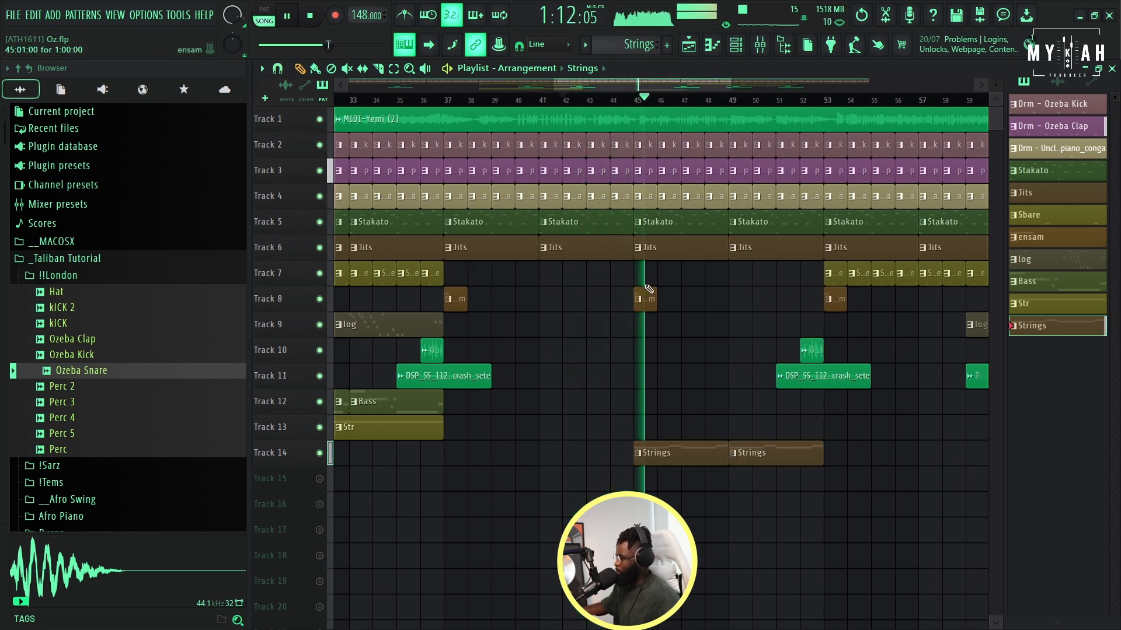
Step: Play through the arrangement and examine how the Strings, fill and crash clips line up with the other parts
{"action": "scroll", "coordinate": [621, 108], "scroll_direction": "down", "scroll_amount": 5}
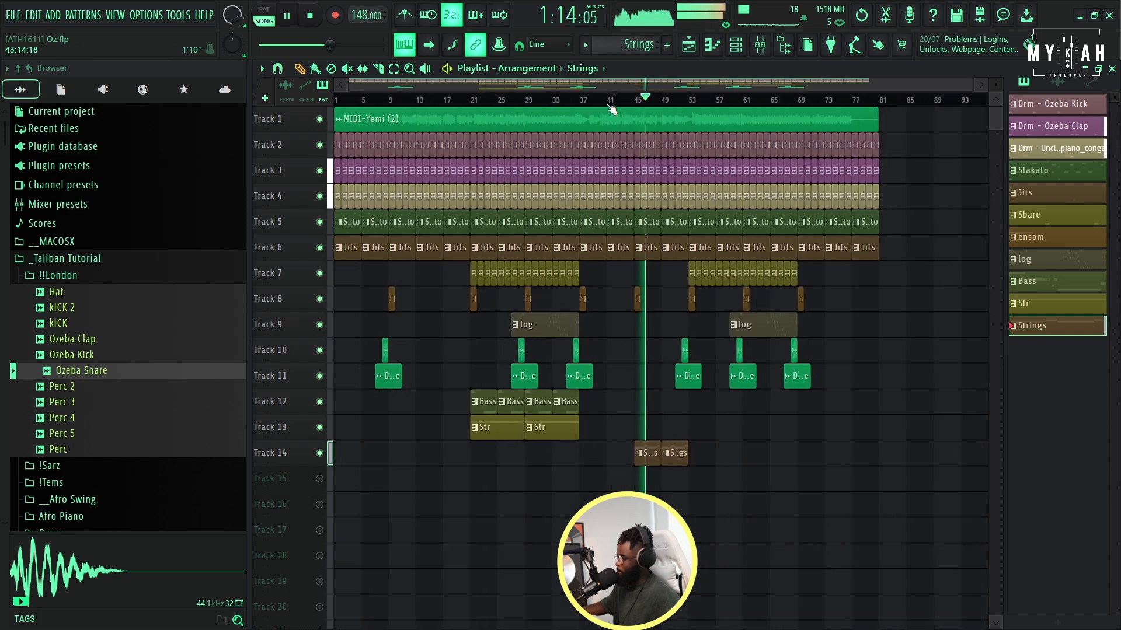
{"action": "scroll", "coordinate": [652, 108], "scroll_direction": "up", "scroll_amount": 3}
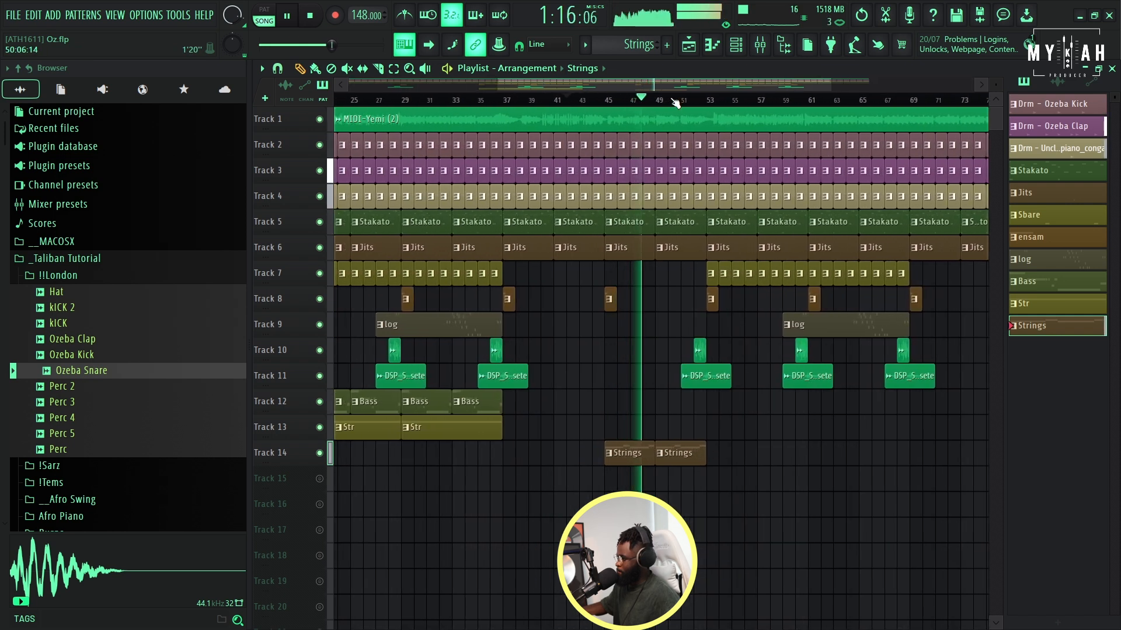
{"action": "scroll", "coordinate": [675, 103], "scroll_direction": "up", "scroll_amount": 1}
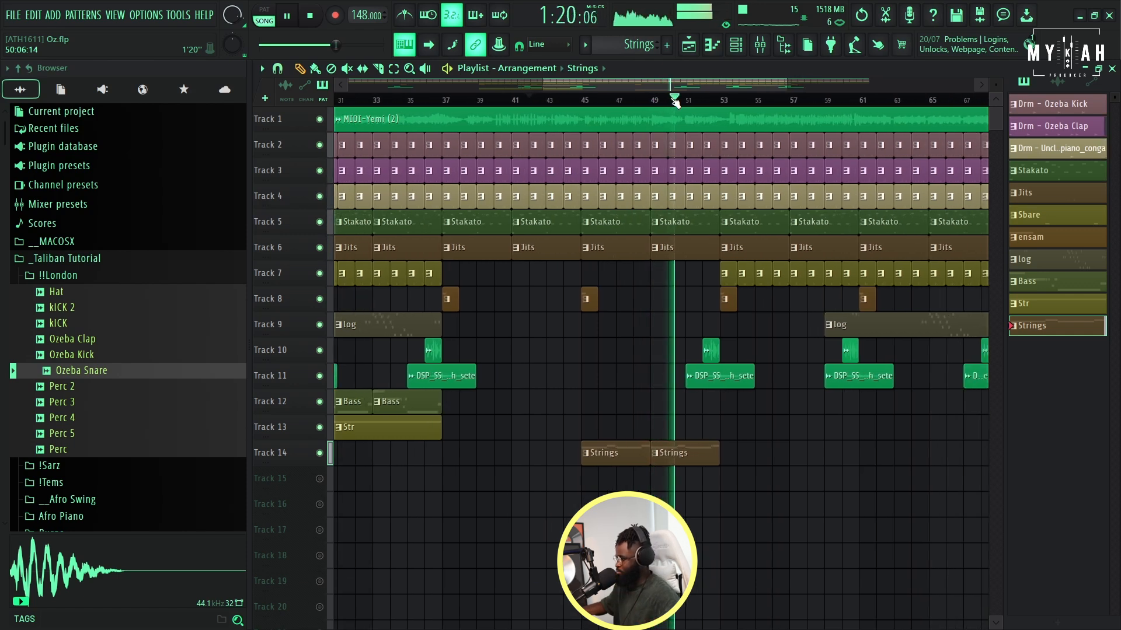
{"action": "scroll", "coordinate": [676, 103], "scroll_direction": "down", "scroll_amount": 3}
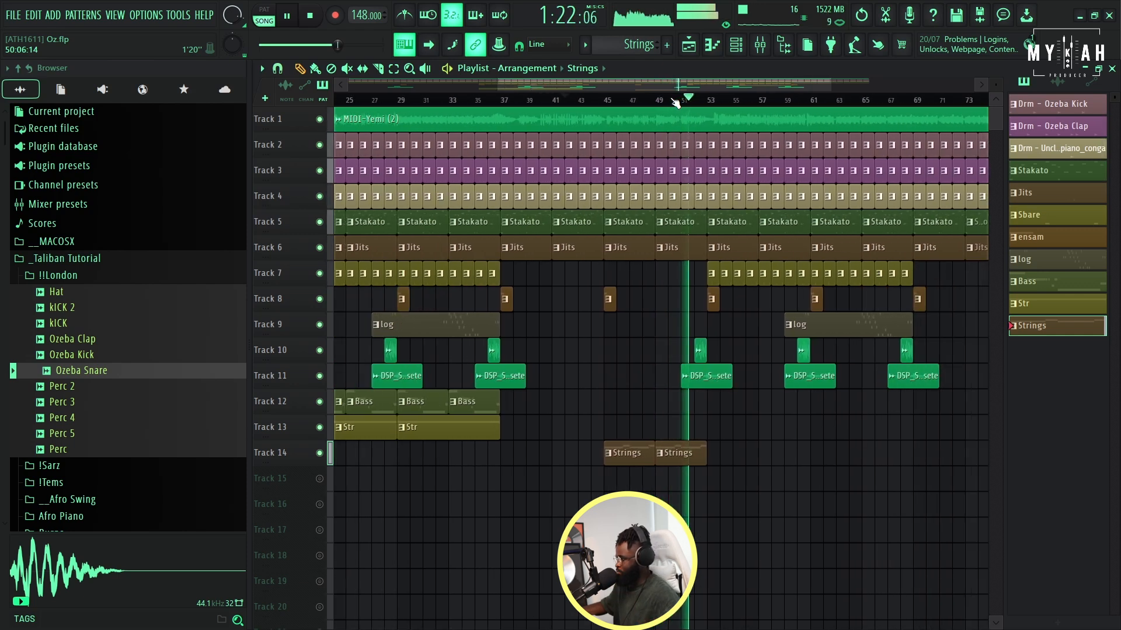
{"action": "scroll", "coordinate": [676, 103], "scroll_direction": "up", "scroll_amount": 8}
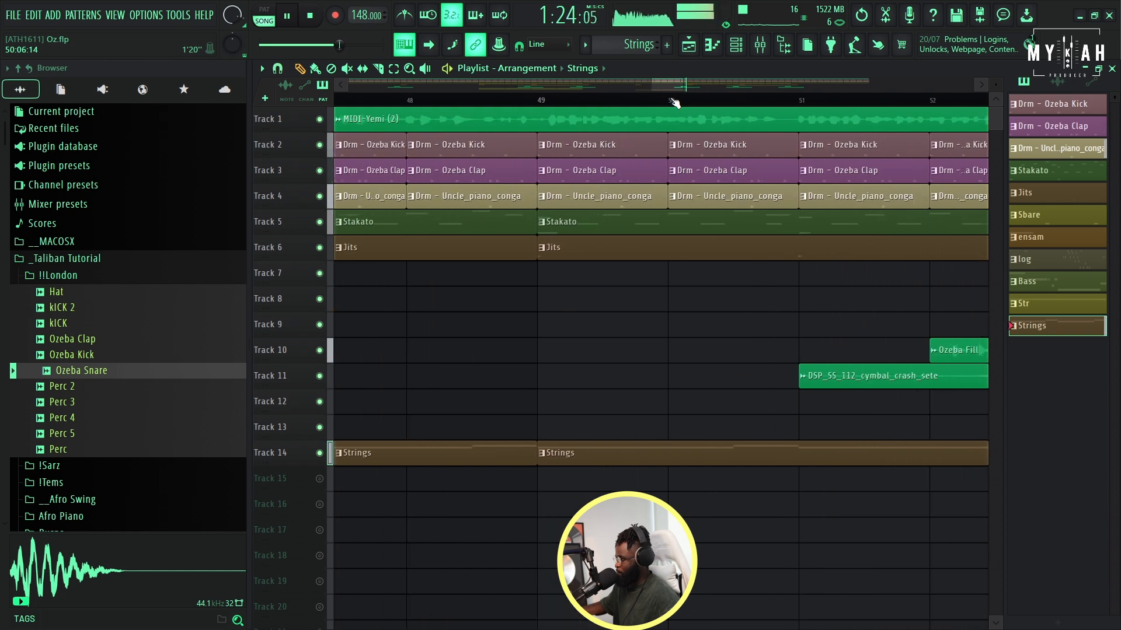
{"action": "scroll", "coordinate": [675, 103], "scroll_direction": "down", "scroll_amount": 4}
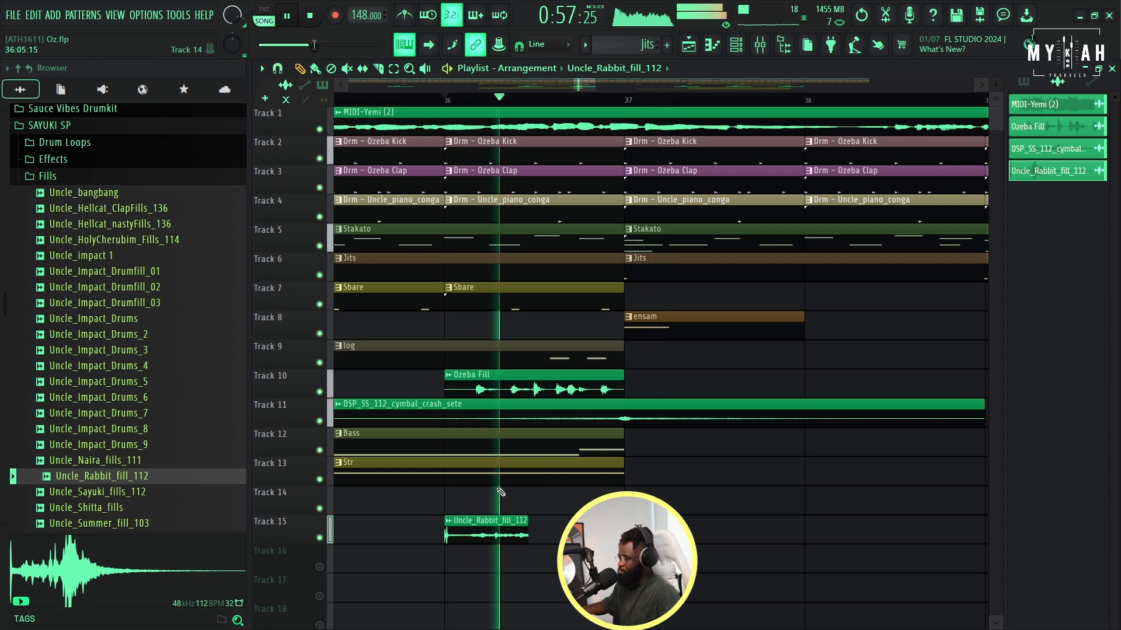
{"action": "scroll", "coordinate": [615, 107], "scroll_direction": "down", "scroll_amount": 9}
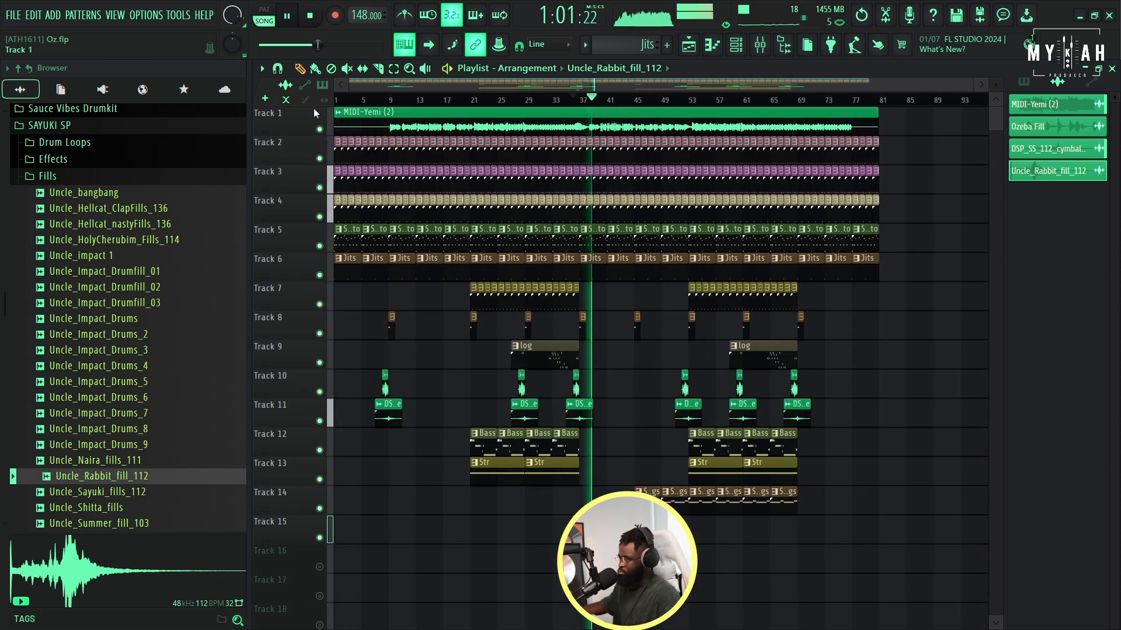
{"action": "scroll", "coordinate": [652, 115], "scroll_direction": "up", "scroll_amount": 5}
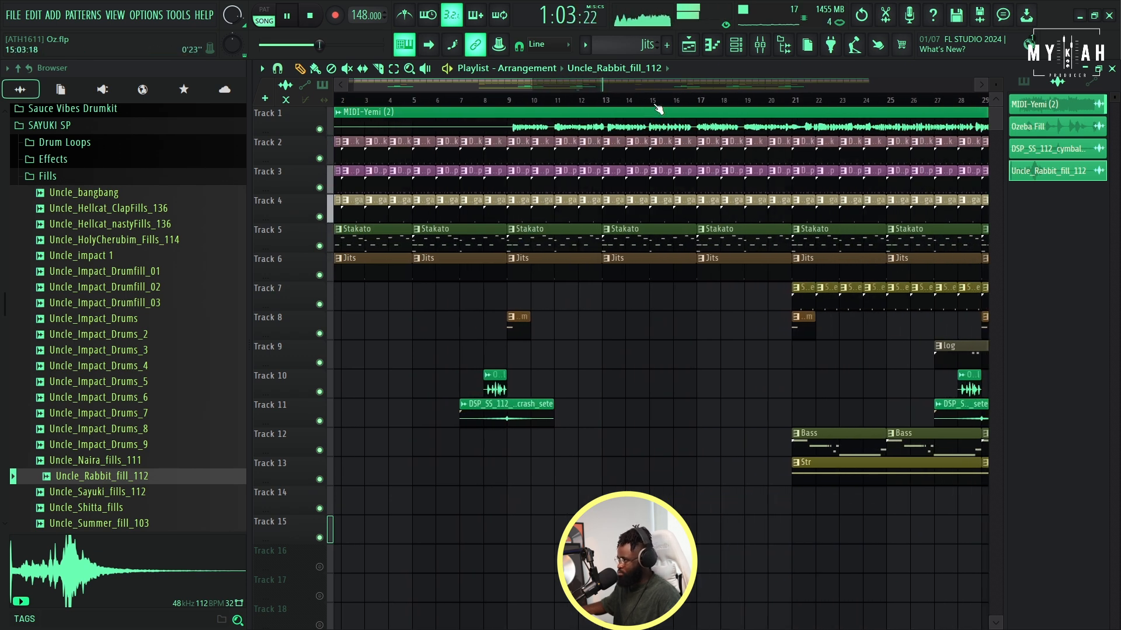
{"action": "scroll", "coordinate": [658, 109], "scroll_direction": "down", "scroll_amount": 3}
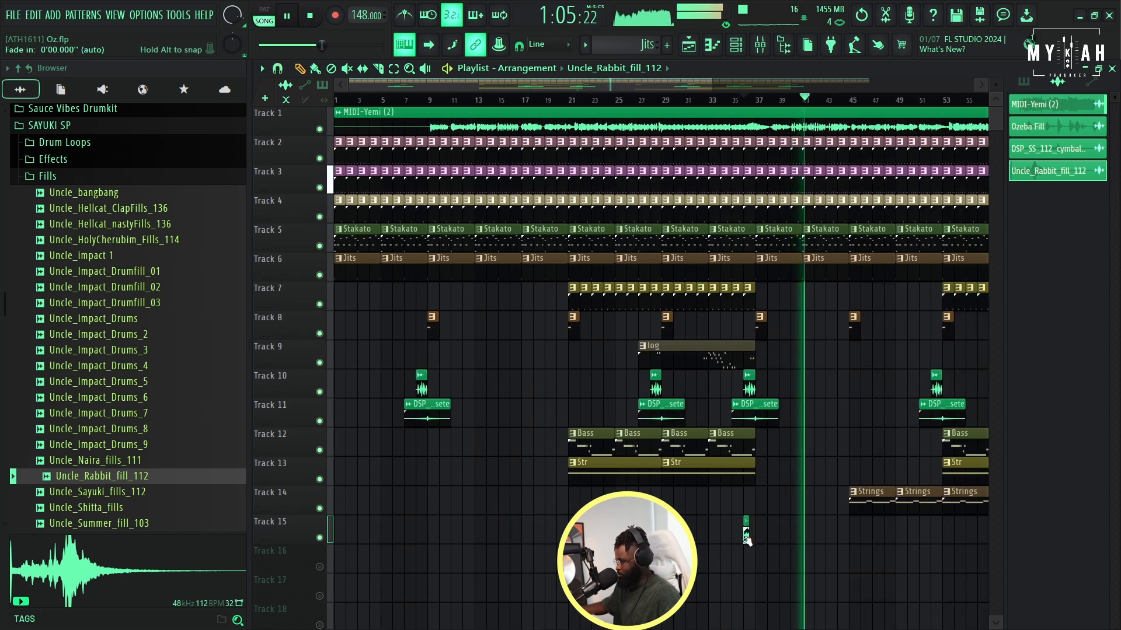
{"action": "scroll", "coordinate": [747, 109], "scroll_direction": "up", "scroll_amount": 3}
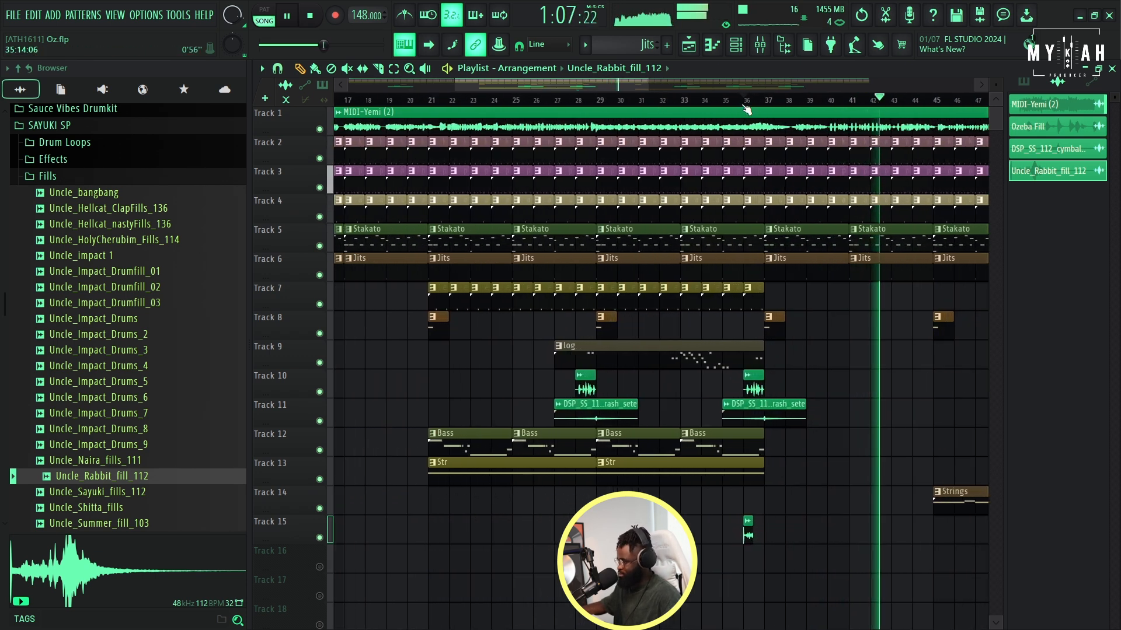
{"action": "scroll", "coordinate": [747, 109], "scroll_direction": "down", "scroll_amount": 2}
{"action": "scroll", "coordinate": [412, 104], "scroll_direction": "up", "scroll_amount": 1}
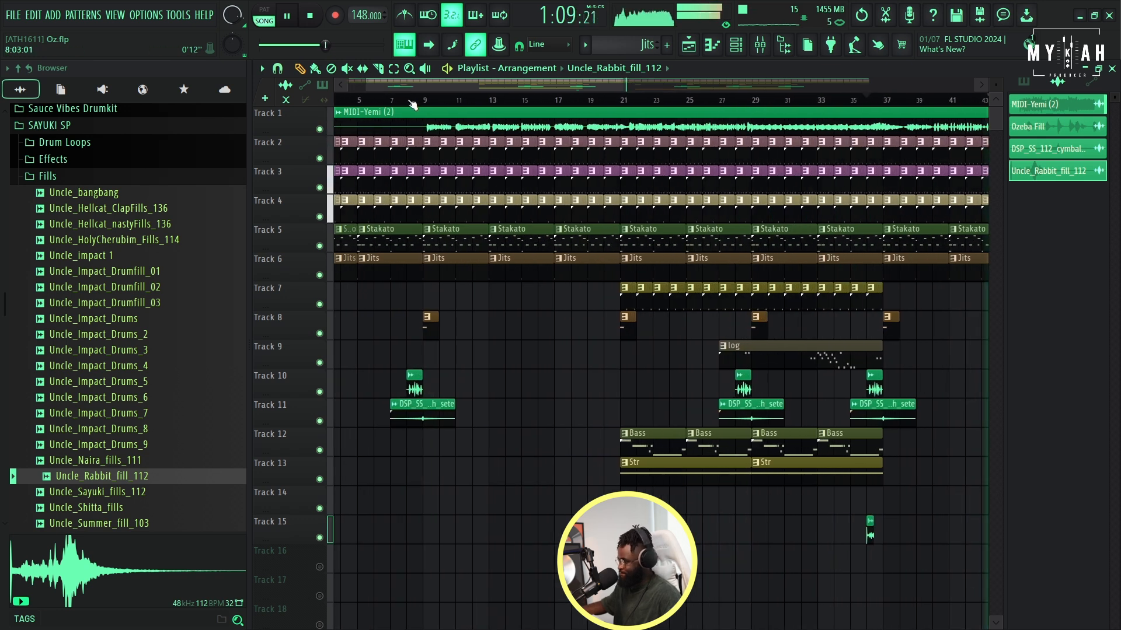
{"action": "scroll", "coordinate": [412, 104], "scroll_direction": "up", "scroll_amount": 1}
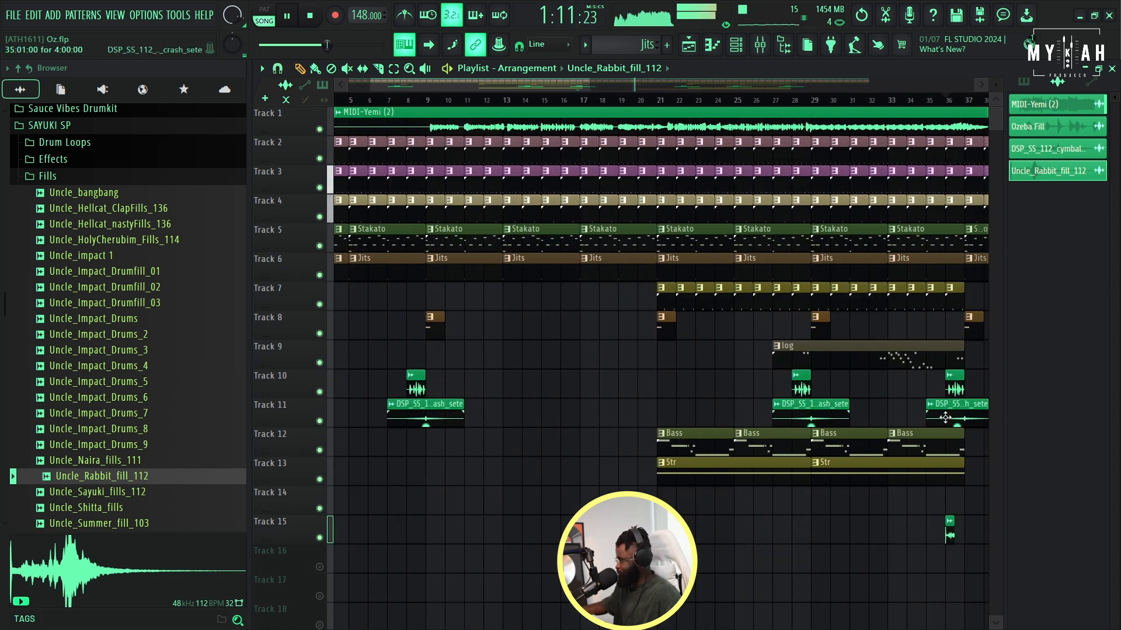
Step: Copy the Uncle_Rabbit_fill_112 clip on Track 15 to bars 8 and 28, alongside the earlier Ozeba Fill clips
{"action": "scroll", "coordinate": [978, 111], "scroll_direction": "up", "scroll_amount": 4}
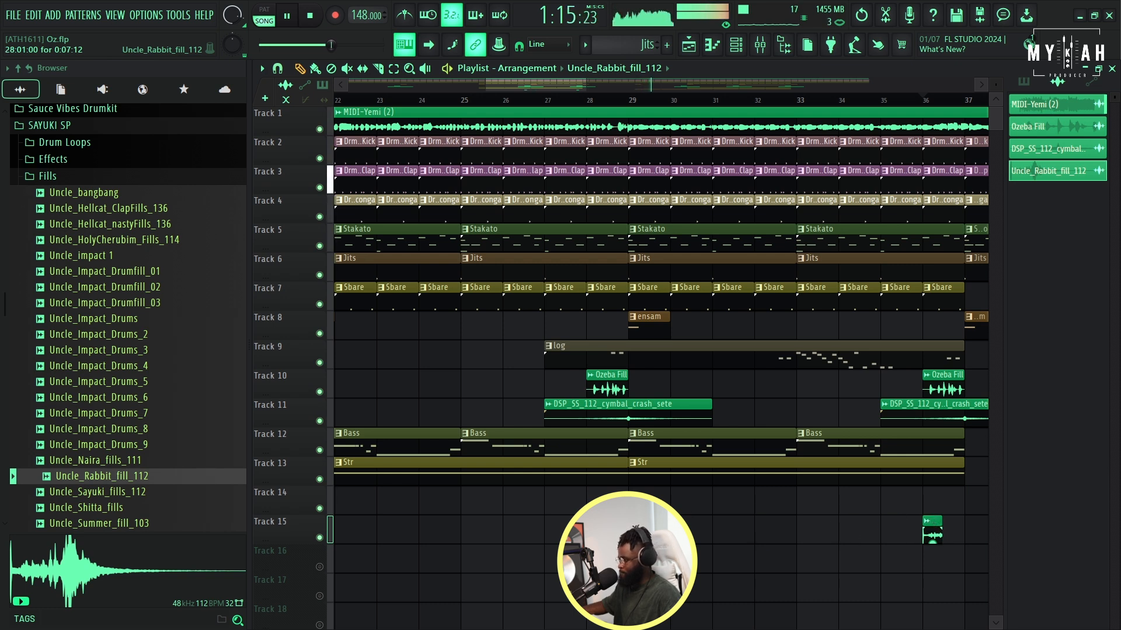
{"action": "left_click", "coordinate": [926, 521]}
{"action": "left_click", "coordinate": [440, 525]}
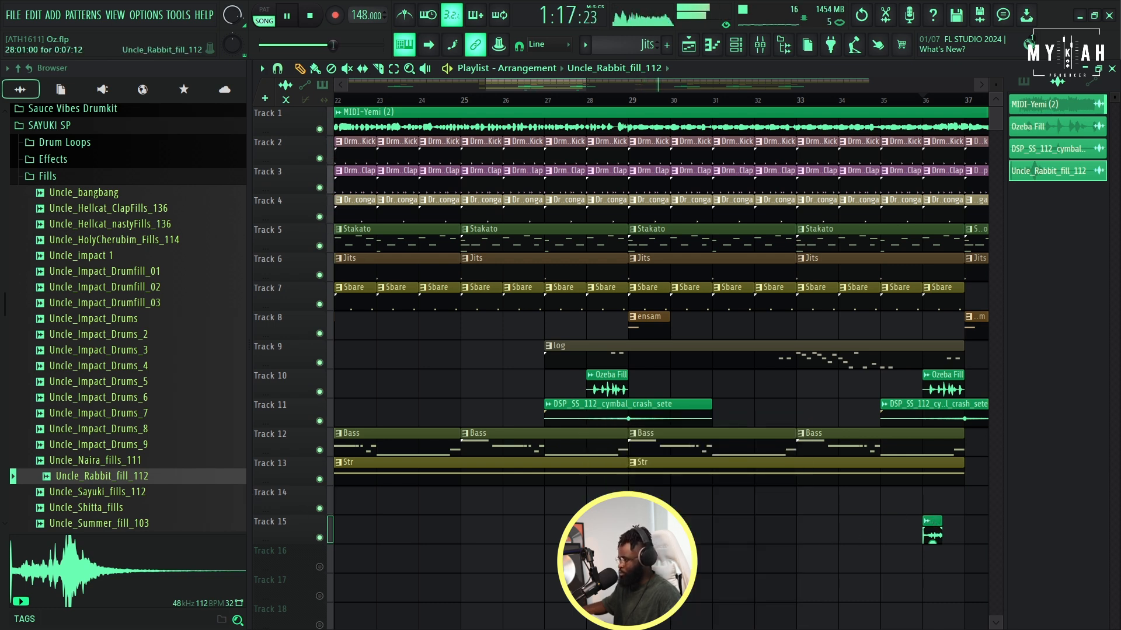
{"action": "left_click_drag", "start_coordinate": [932, 514], "coordinate": [471, 511]}
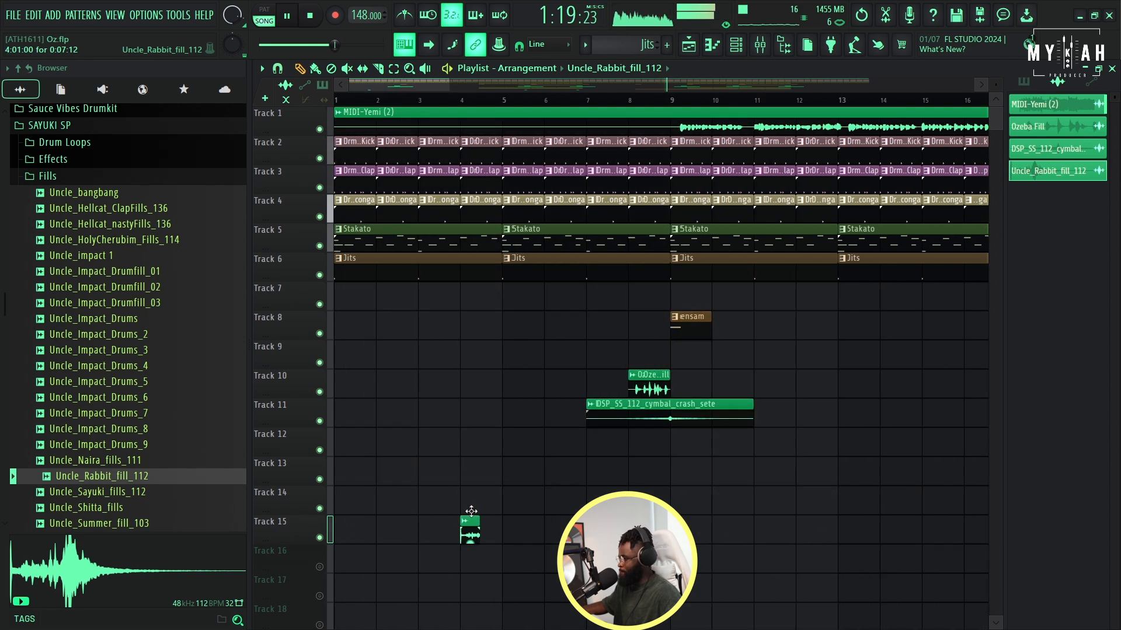
{"action": "scroll", "coordinate": [660, 105], "scroll_direction": "down", "scroll_amount": 5}
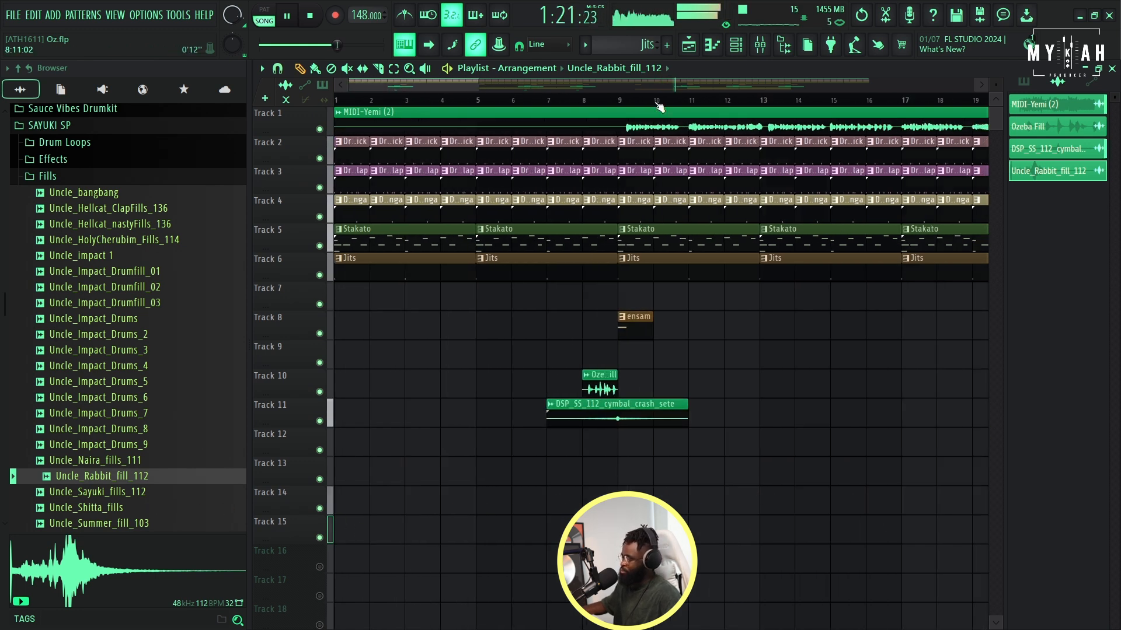
{"action": "scroll", "coordinate": [660, 105], "scroll_direction": "down", "scroll_amount": 3}
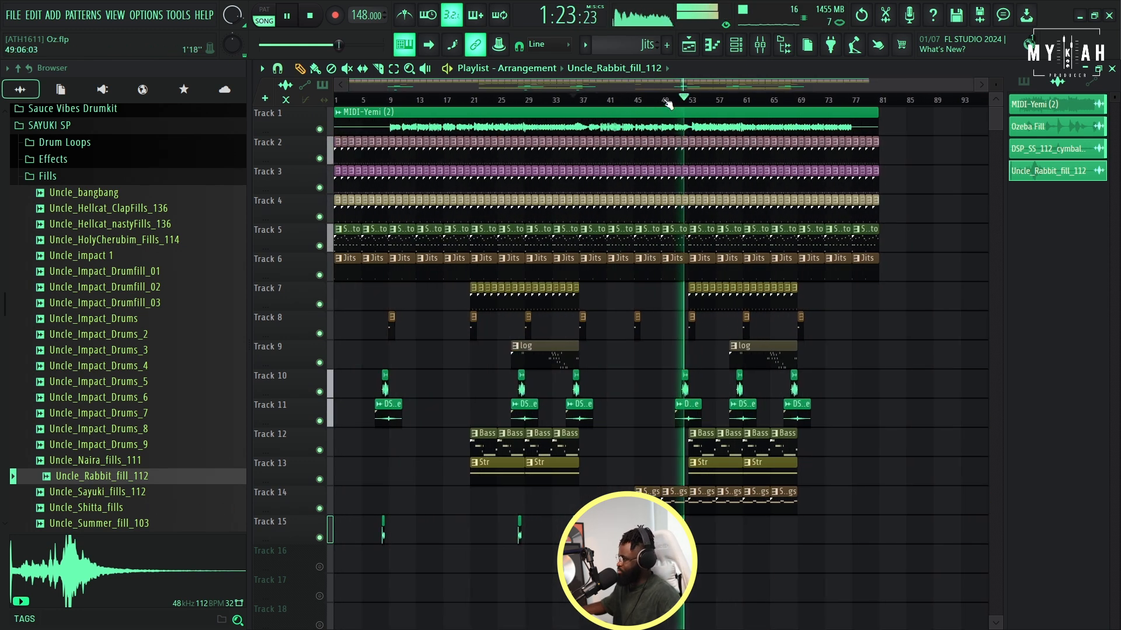
Step: Listen to the second half of the song from about bar 53, examine its Bass, log and Strings sections in the playlist, and stop playback
{"action": "scroll", "coordinate": [704, 103], "scroll_direction": "up", "scroll_amount": 3}
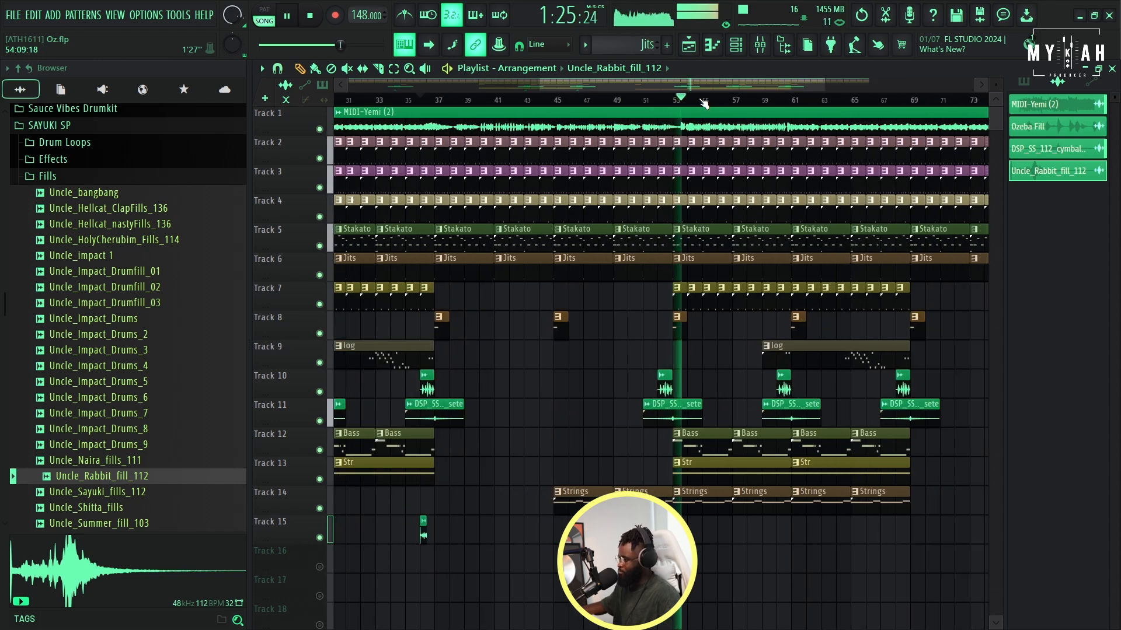
{"action": "scroll", "coordinate": [704, 104], "scroll_direction": "up", "scroll_amount": 5}
{"action": "left_click", "coordinate": [694, 441]}
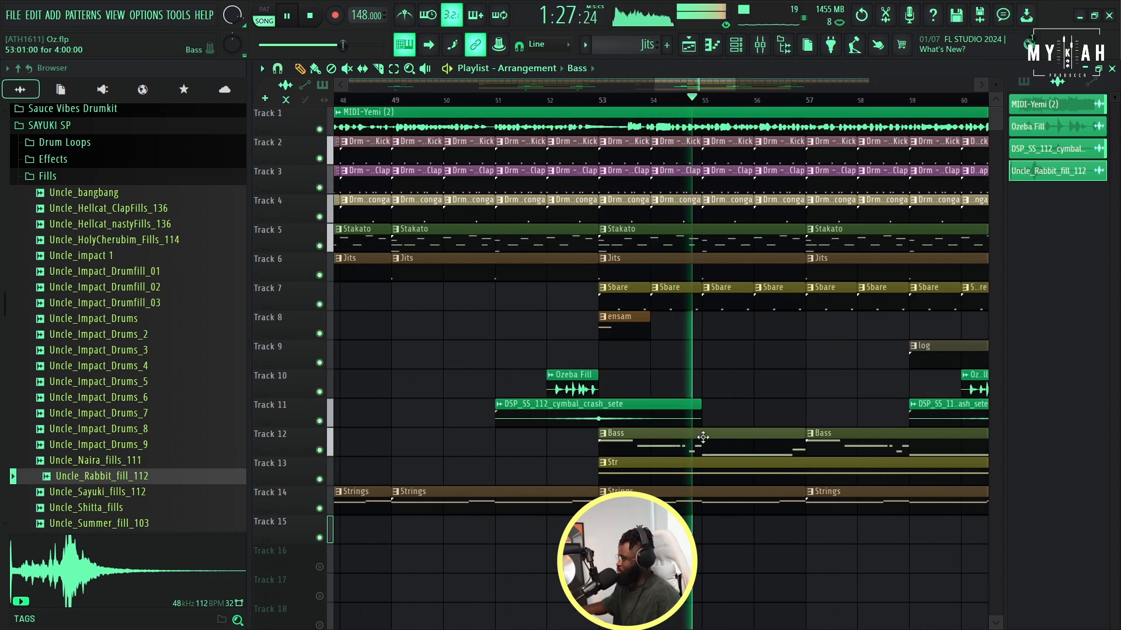
{"action": "scroll", "coordinate": [719, 105], "scroll_direction": "down", "scroll_amount": 6}
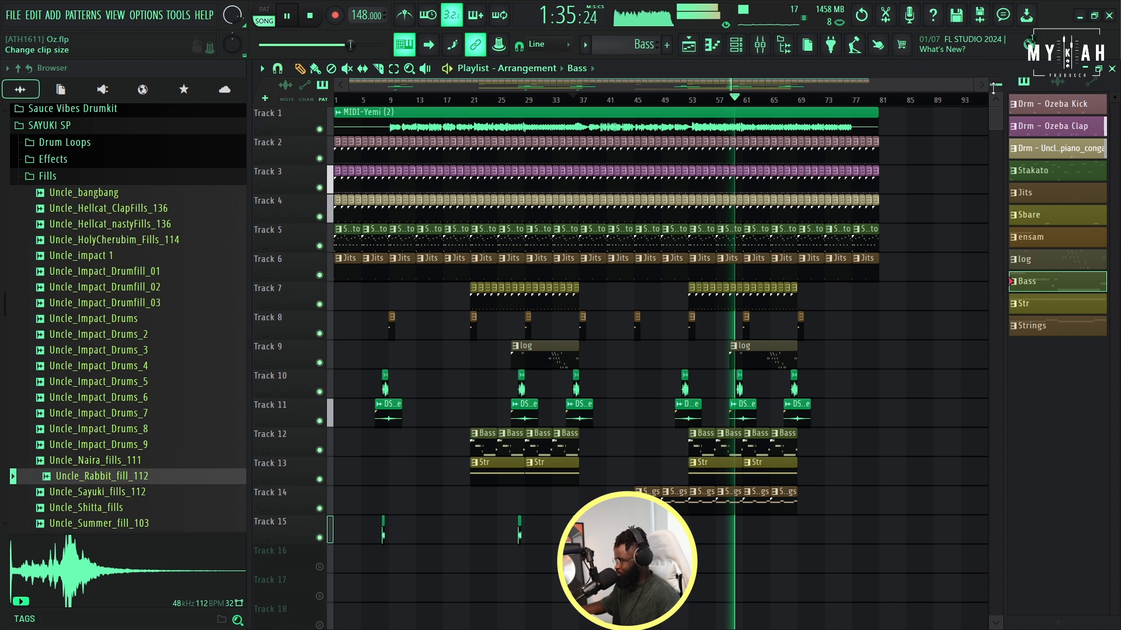
{"action": "scroll", "coordinate": [994, 87], "scroll_direction": "down", "scroll_amount": 2}
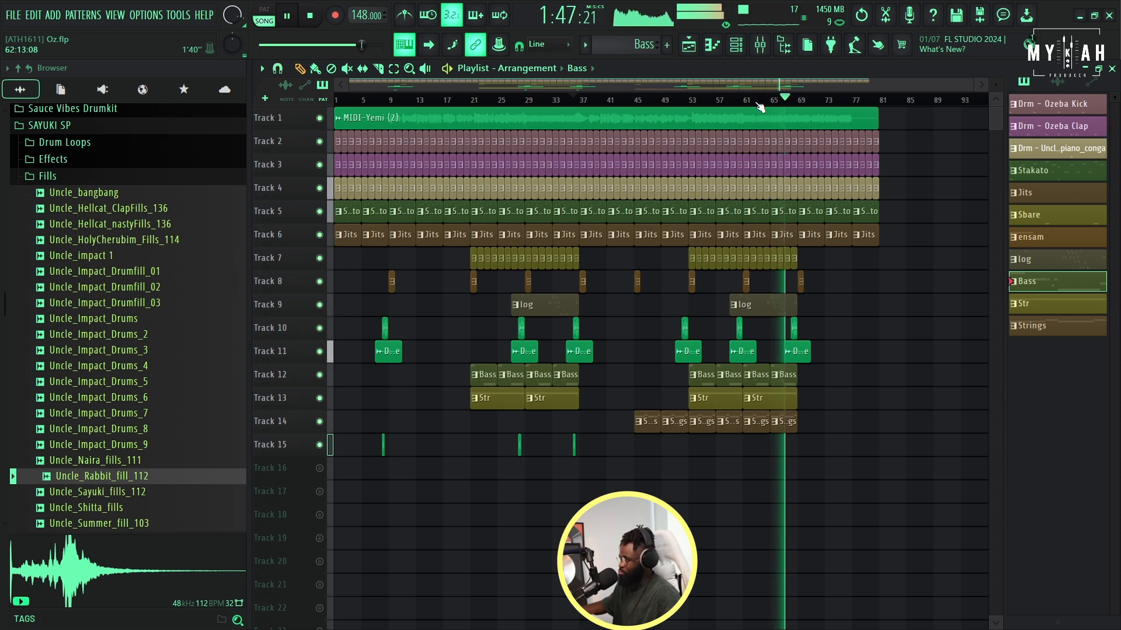
{"action": "scroll", "coordinate": [994, 82], "scroll_direction": "down", "scroll_amount": 4}
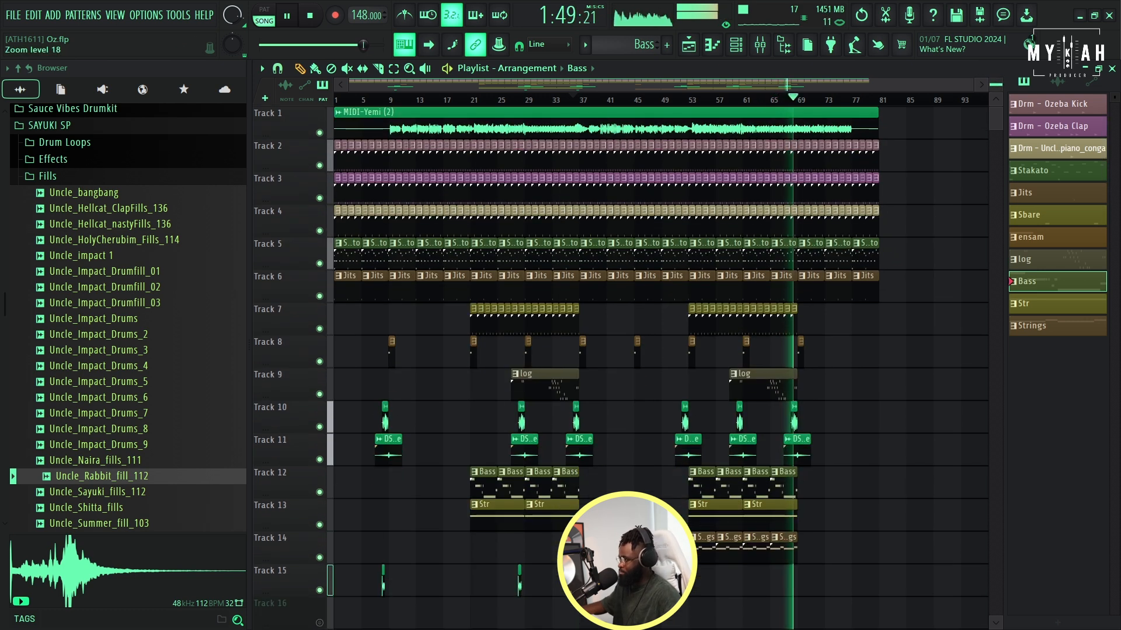
{"action": "scroll", "coordinate": [993, 82], "scroll_direction": "up", "scroll_amount": 6}
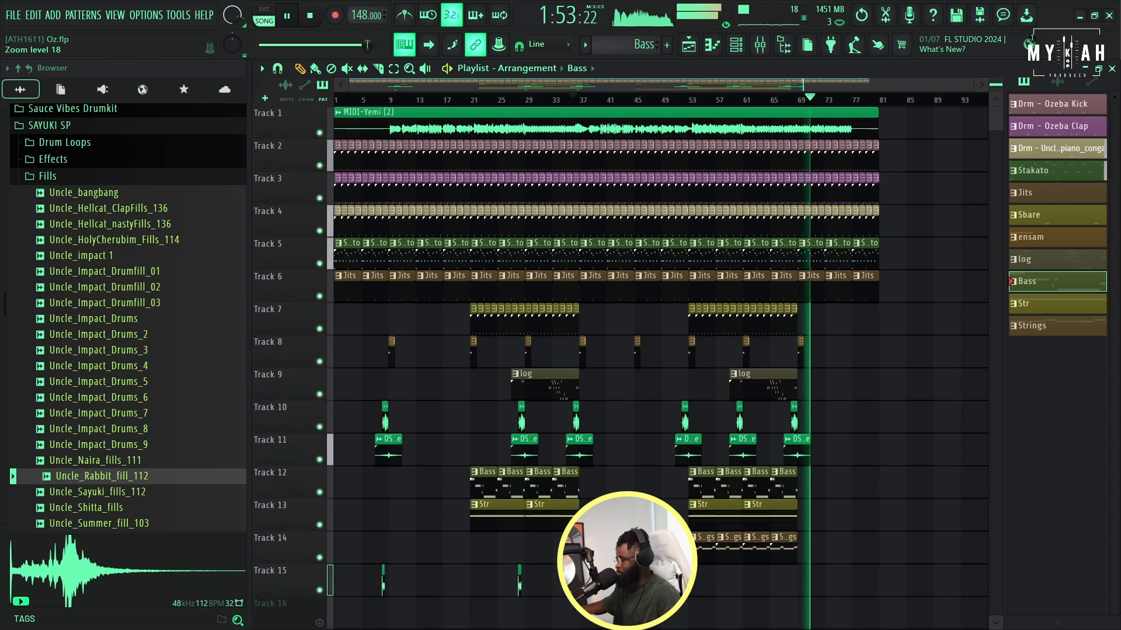
{"action": "scroll", "coordinate": [993, 83], "scroll_direction": "up", "scroll_amount": 2}
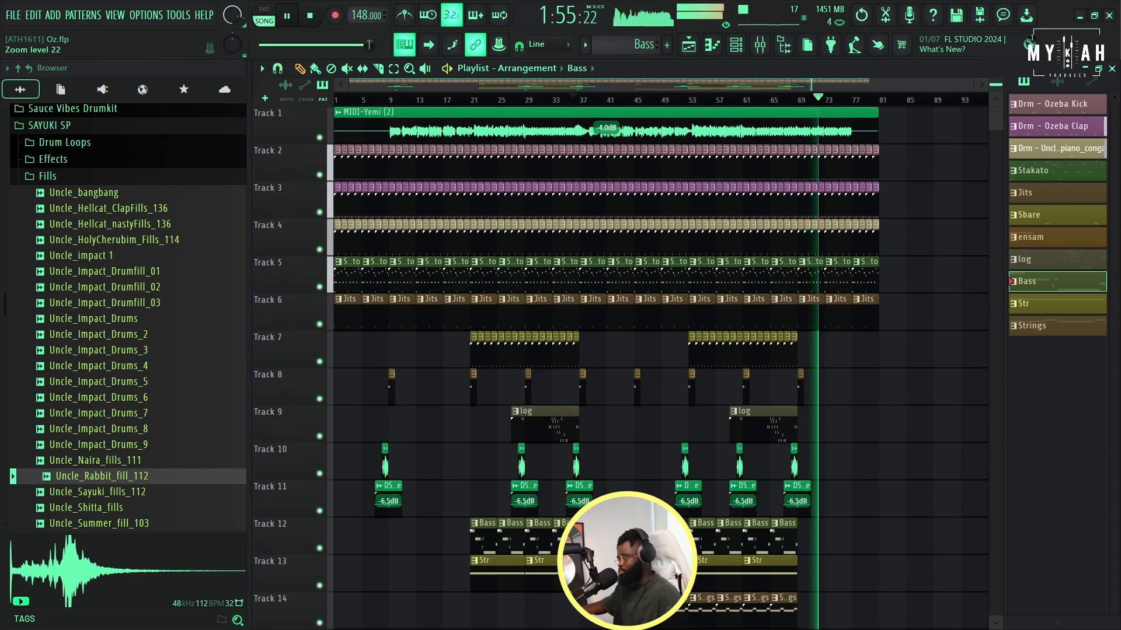
{"action": "scroll", "coordinate": [984, 84], "scroll_direction": "up", "scroll_amount": 1}
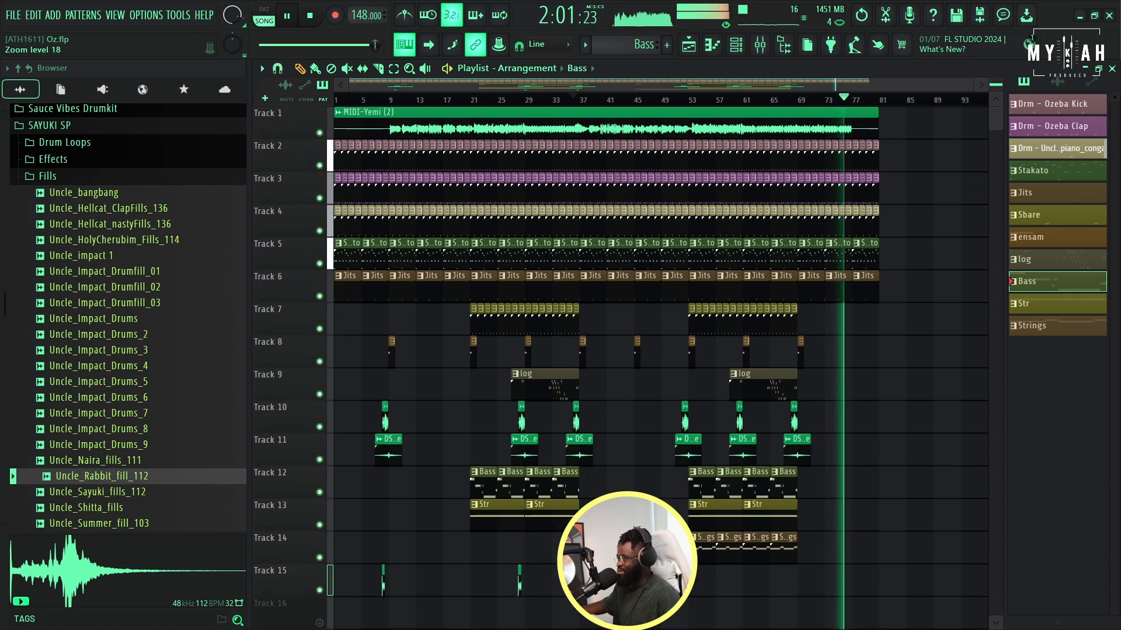
{"action": "key", "text": "space"}
{"action": "scroll", "coordinate": [657, 316], "scroll_direction": "down", "scroll_amount": 3}
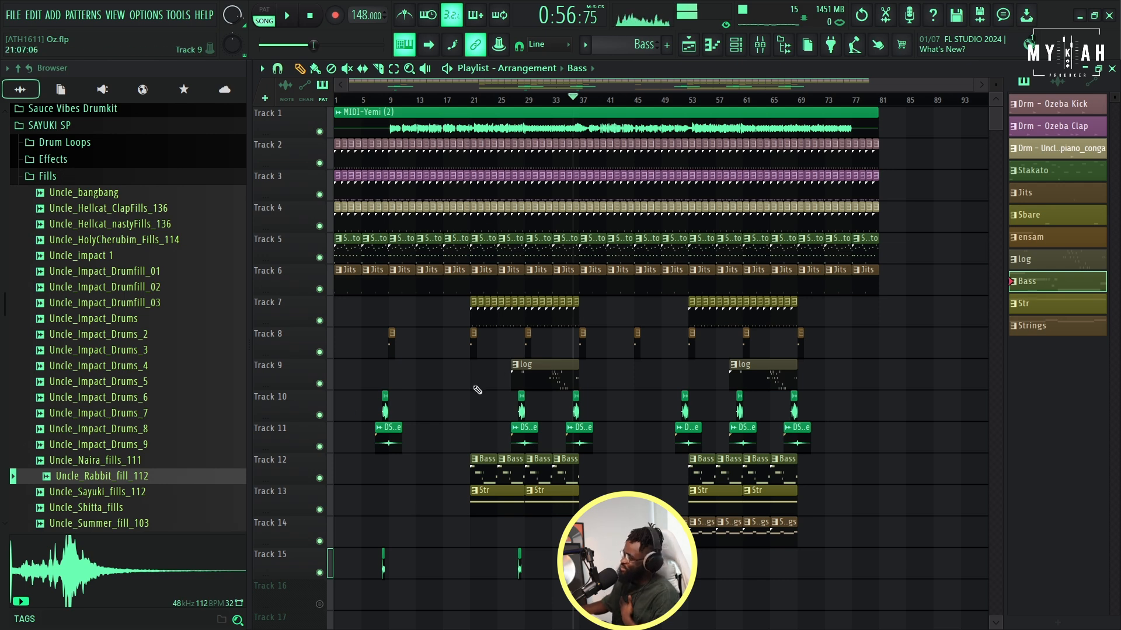